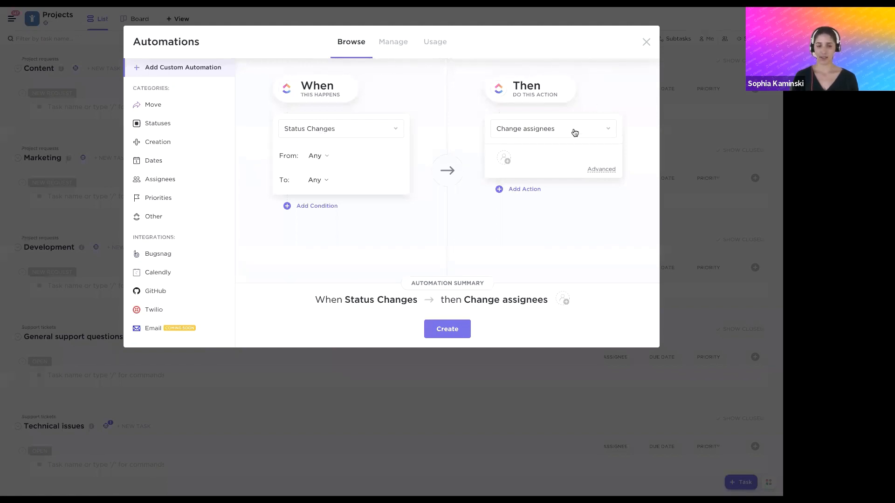
click(316, 207)
scroll(307, 233, down, 1)
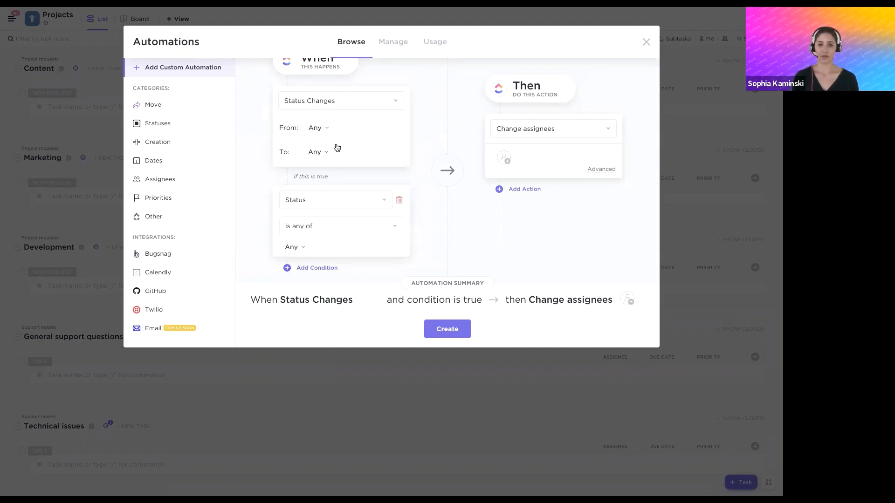
click(315, 154)
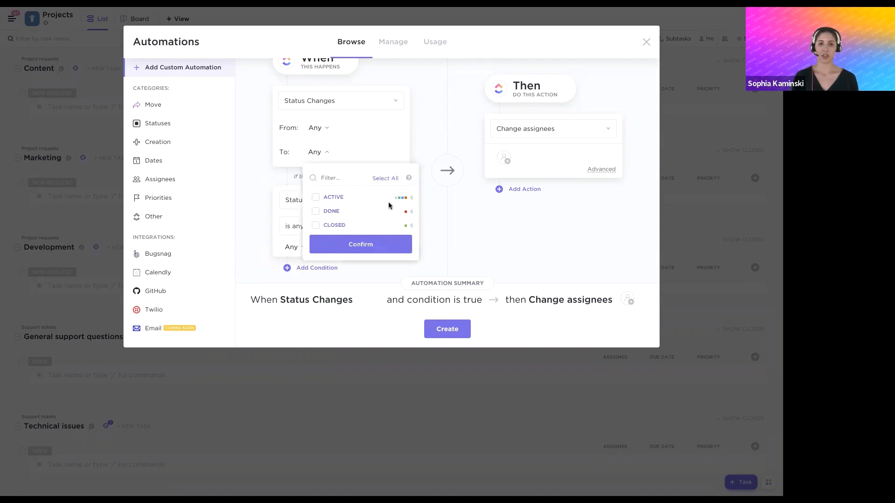
click(315, 212)
click(250, 209)
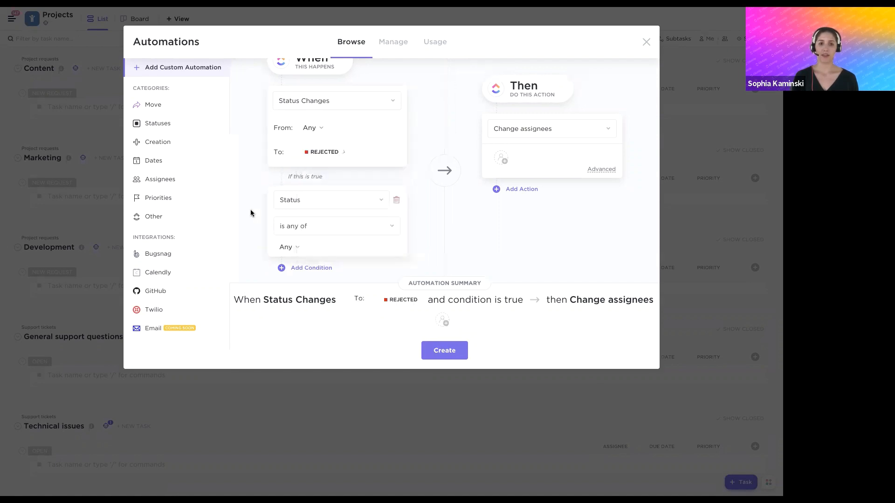
click(502, 159)
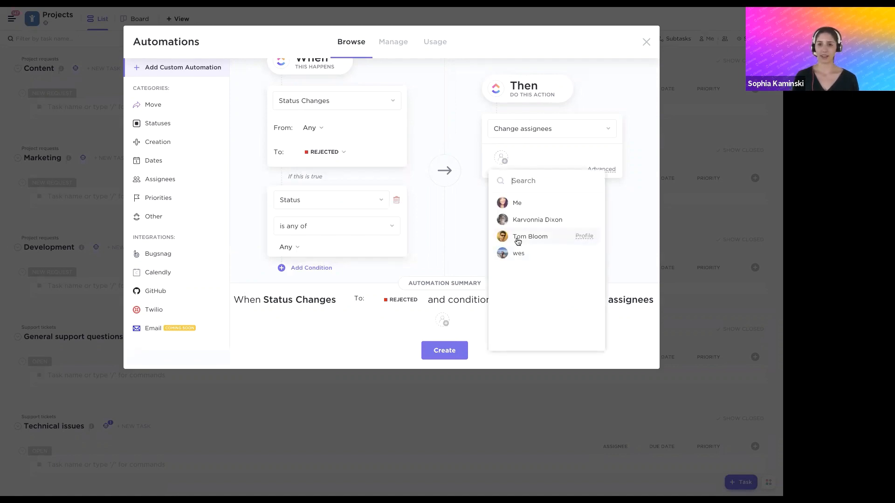
click(448, 219)
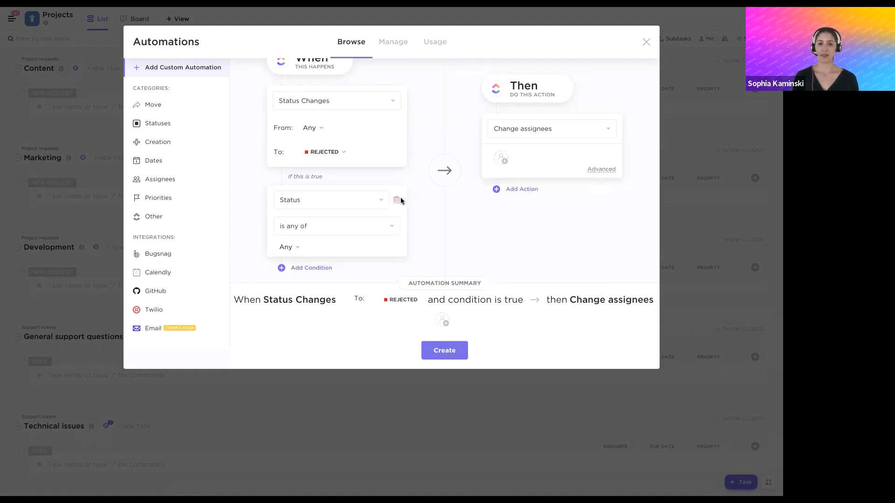
click(399, 200)
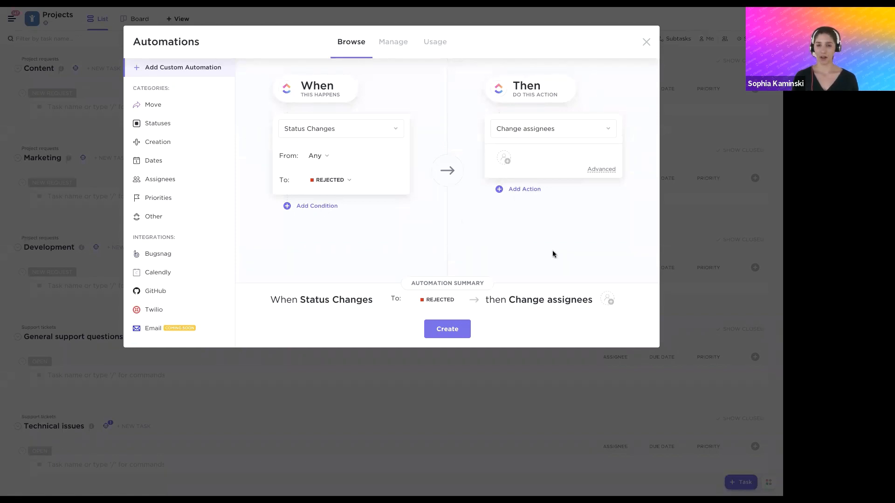
click(645, 43)
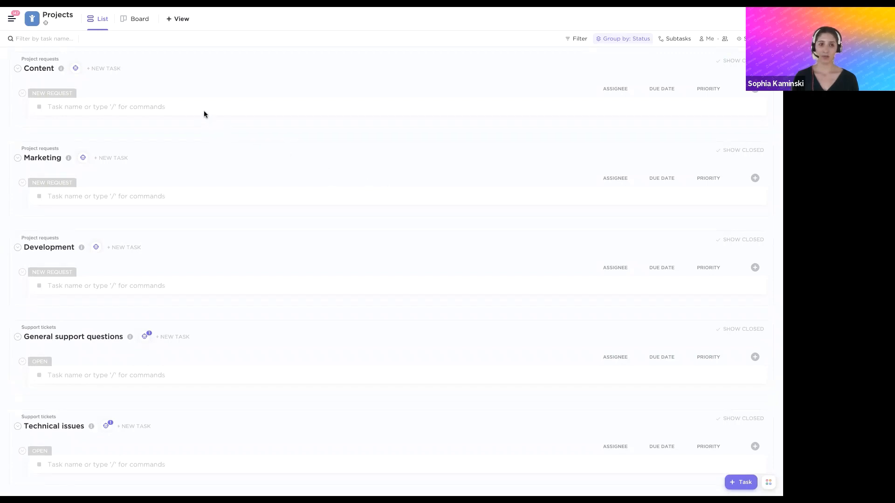
Show the workspace navigation, expand the Projects space and open its Project requests folder with Support tickets collapsed
click(12, 19)
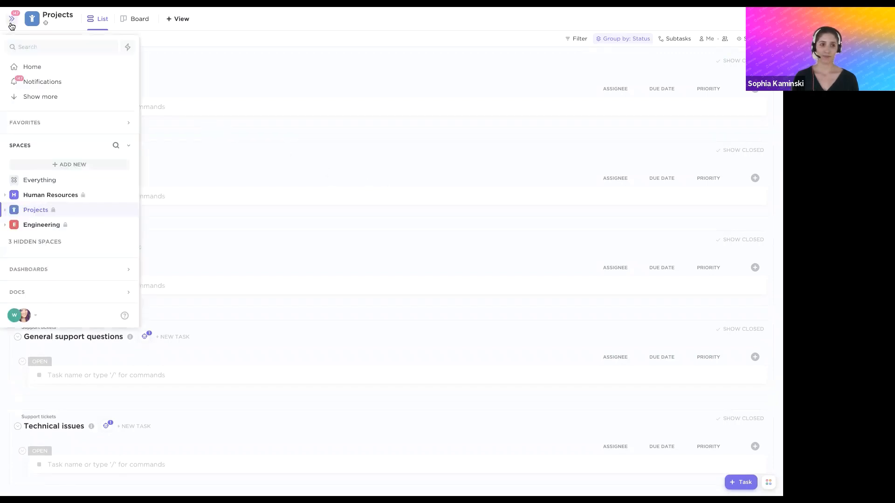
click(6, 205)
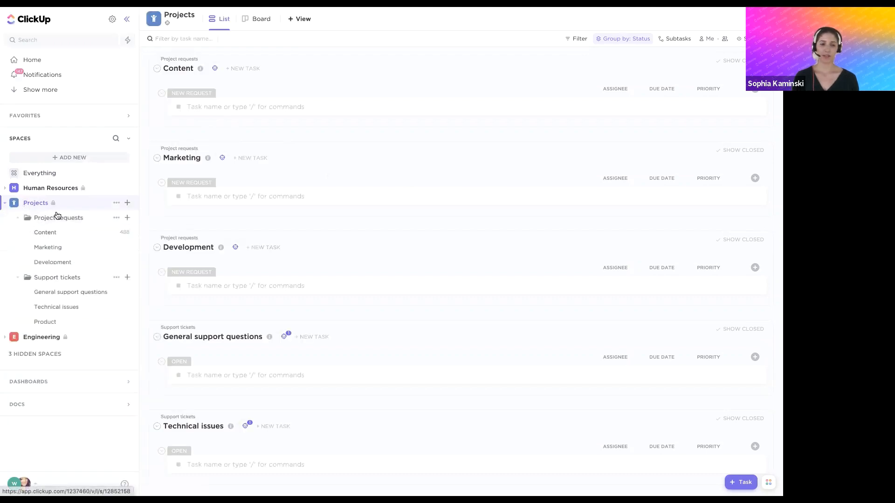
click(42, 220)
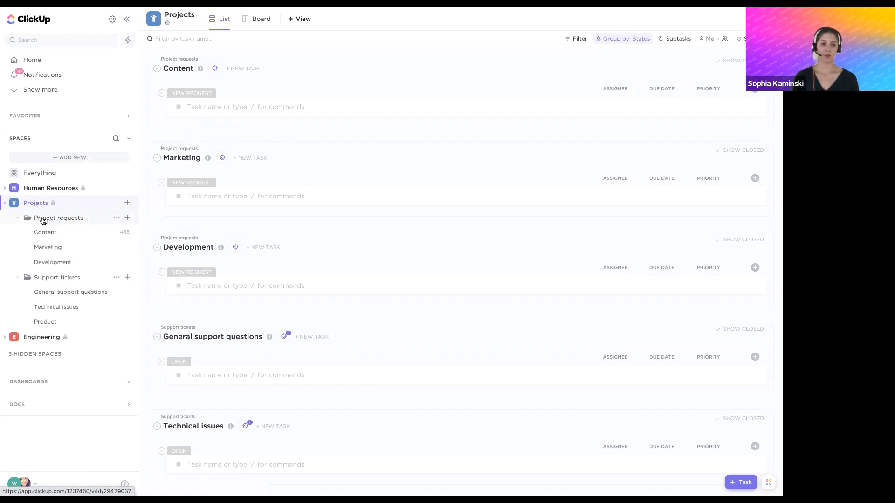
click(18, 278)
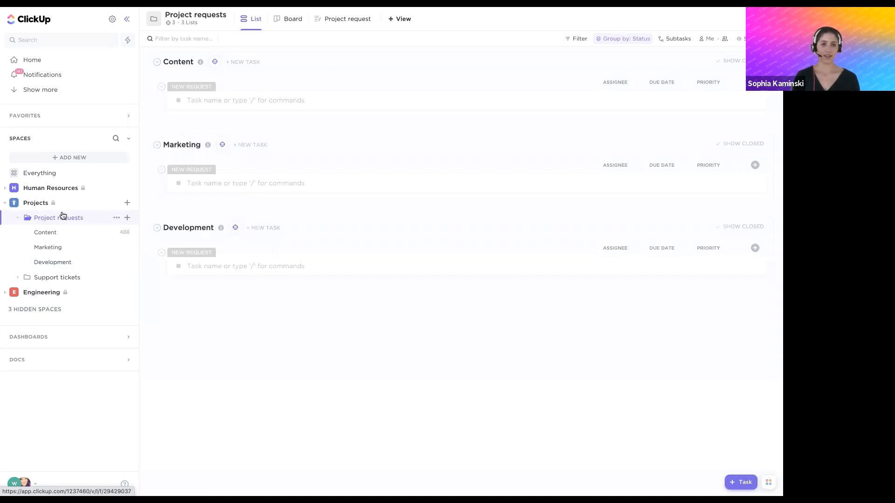
Open the Project request form in viewing mode and examine the choices for the project request type
click(341, 21)
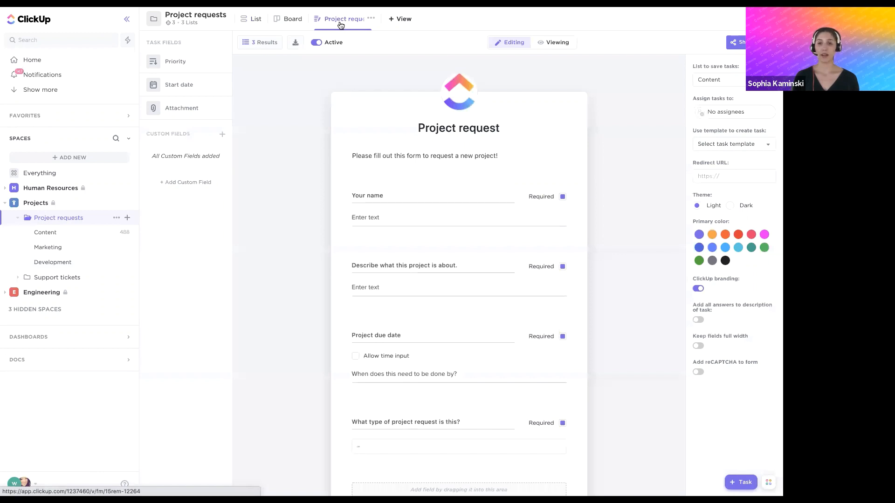
click(556, 42)
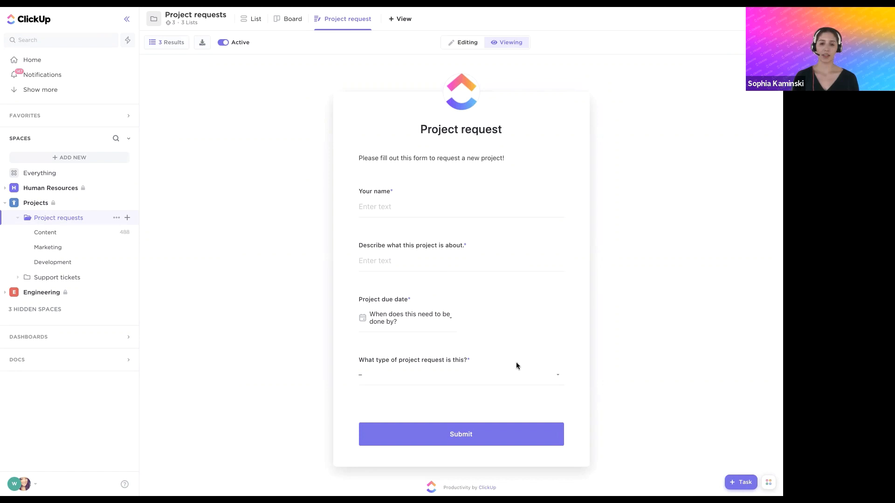
click(422, 377)
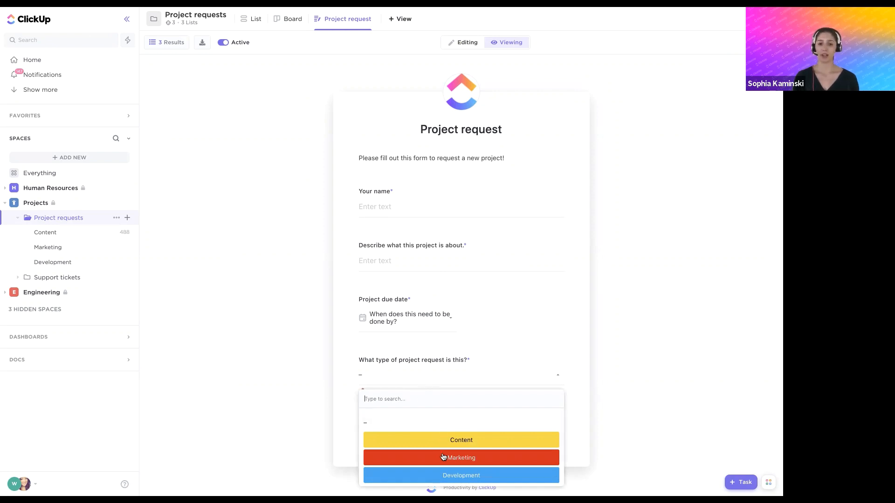
click(290, 283)
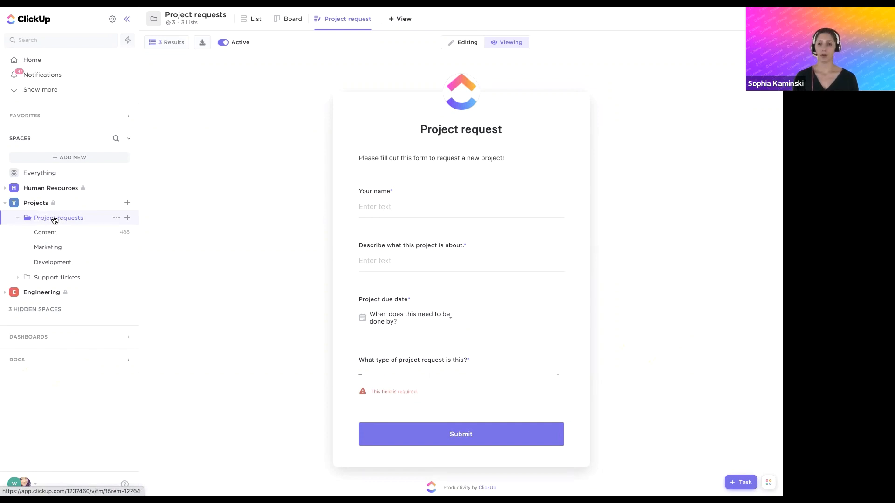
Open the Project requests folder's active automations and review the first one's trigger, condition and action without changing it
click(117, 218)
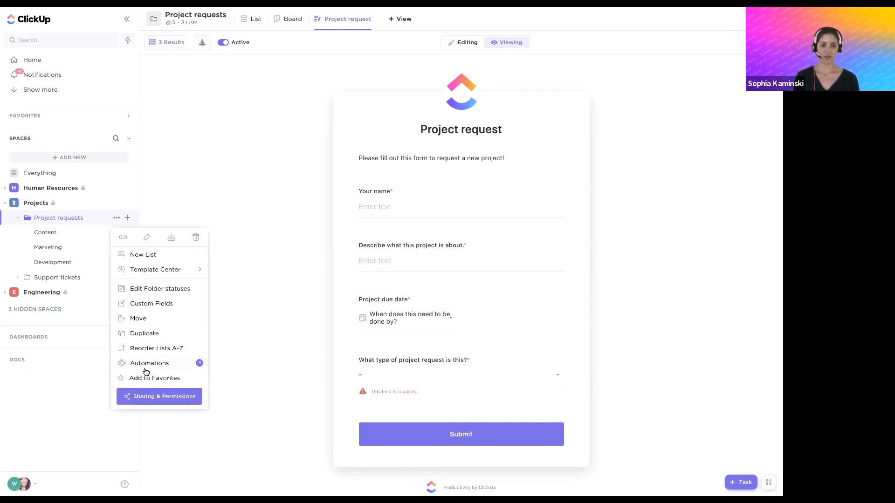
mouse_move(166, 366)
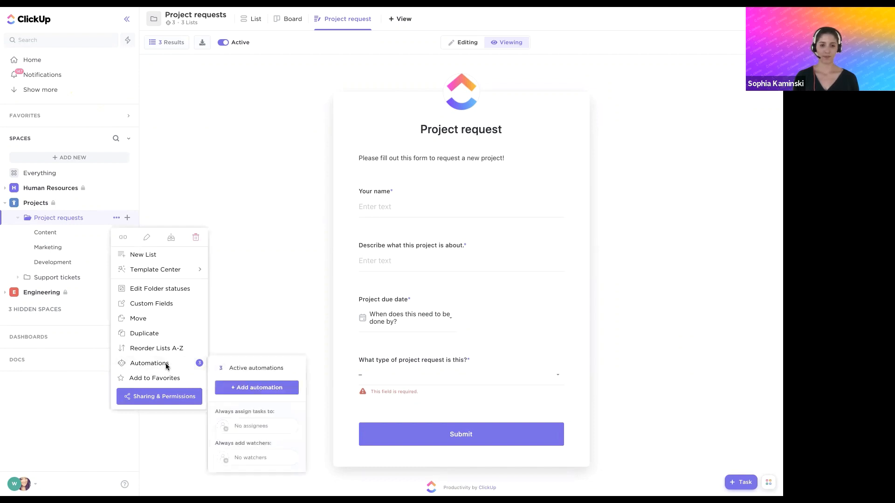
click(248, 369)
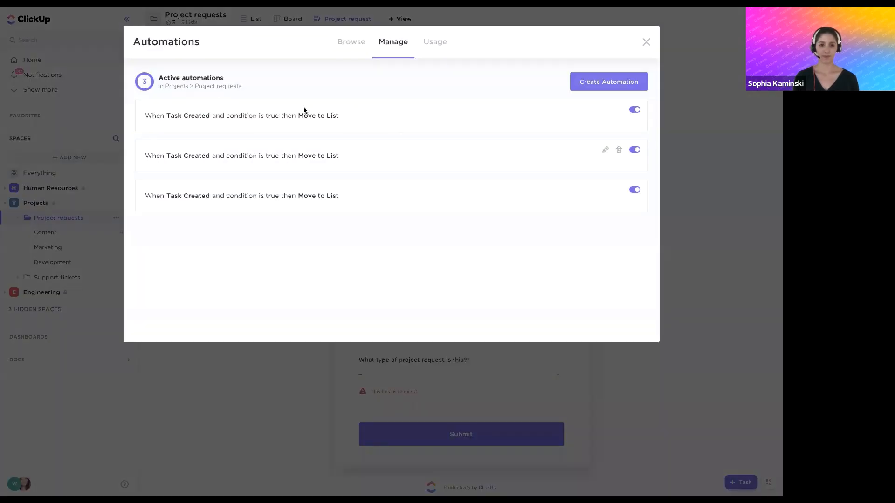
click(606, 110)
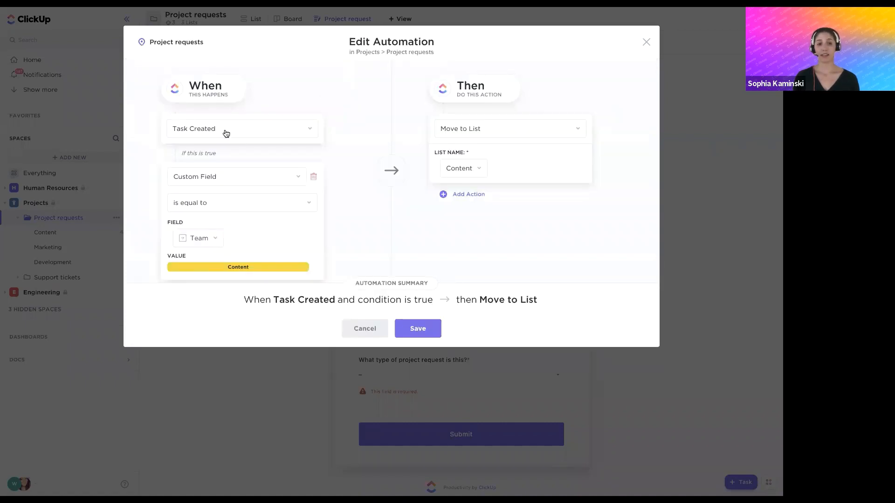
scroll(226, 134, down, 1)
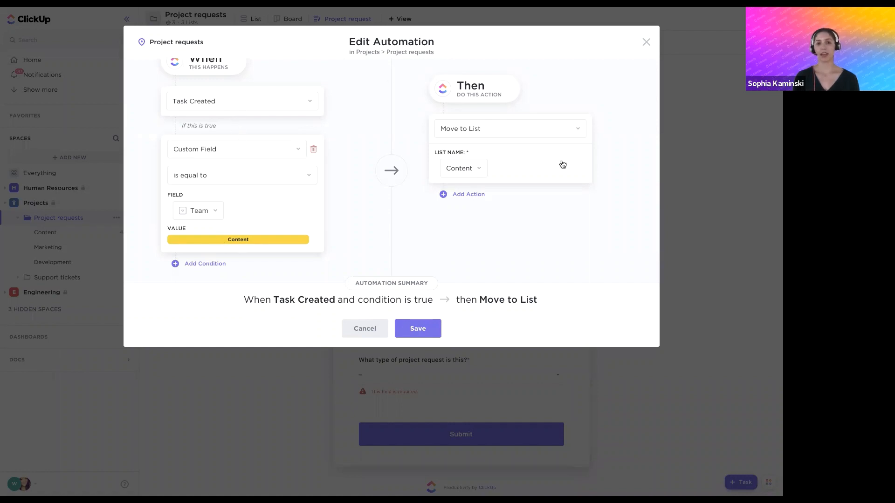
click(360, 329)
Review the conditions and target lists of the second and third automations, and close the automations unchanged
click(605, 150)
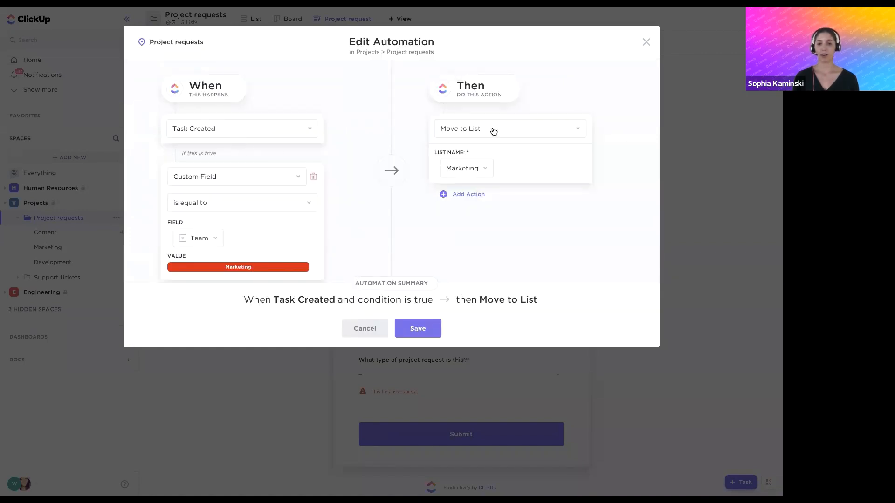
click(365, 329)
click(605, 190)
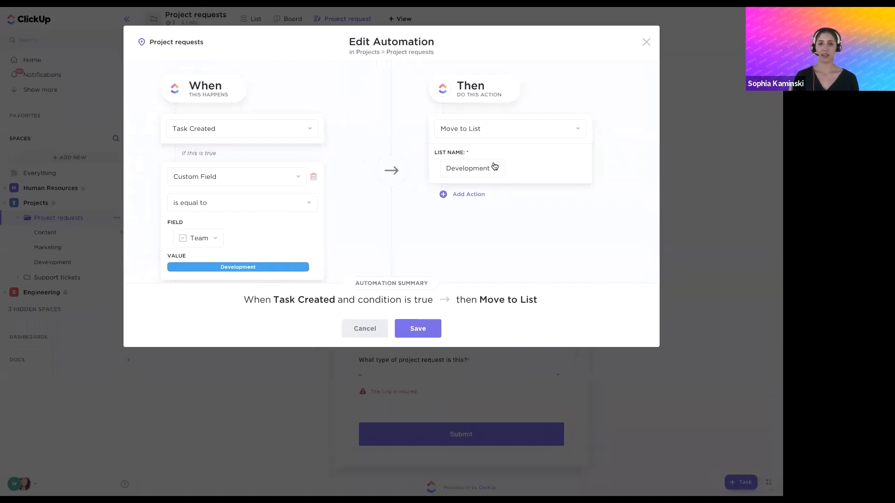
click(645, 42)
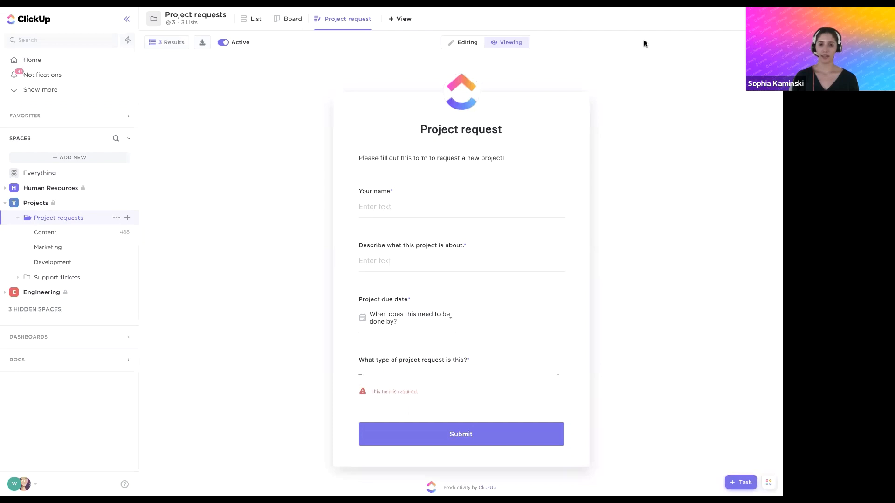
Fill in the requester's name on the Project request form and enter "This is a test" as the project description
click(363, 207)
text(Jane Smith)
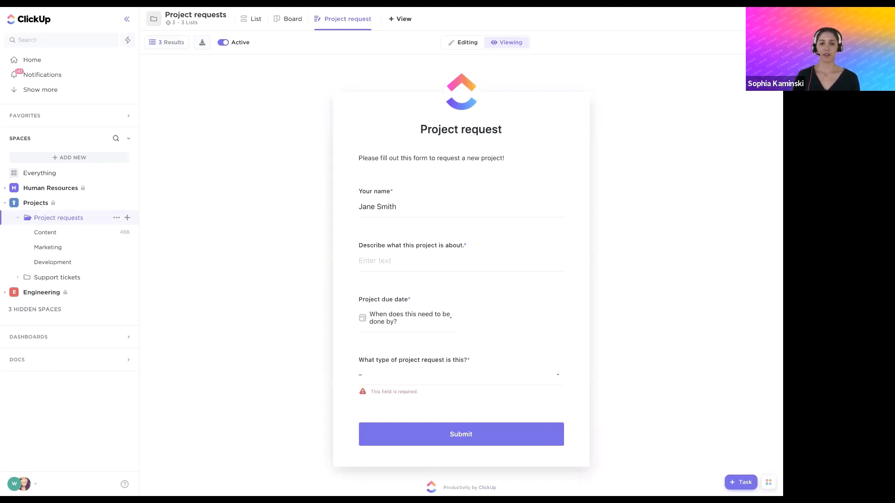
click(386, 254)
text(This is )
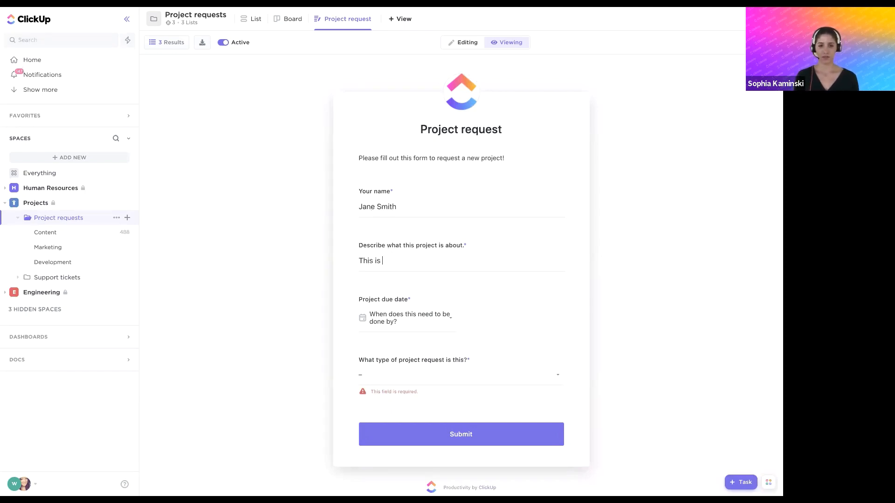
text(a test)
Set the project due date to Feb 15, 2021 and the request type to Content, and submit the form
scroll(414, 284, down, 1)
click(413, 318)
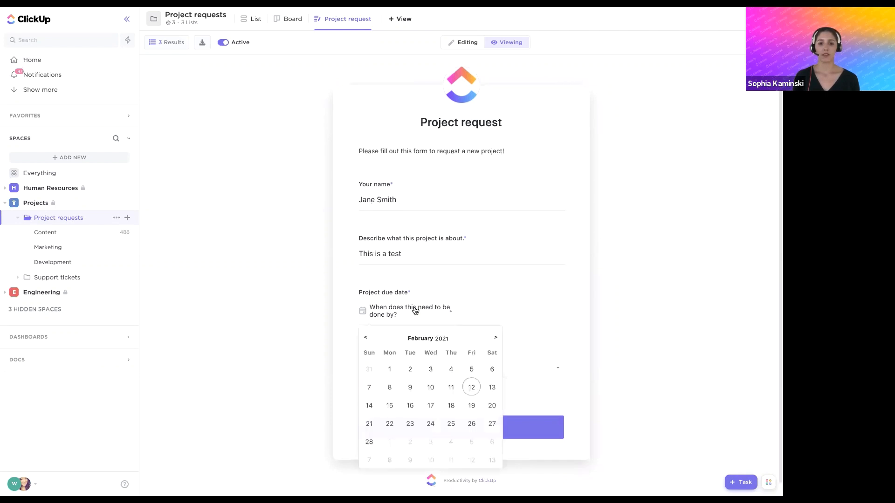
click(389, 406)
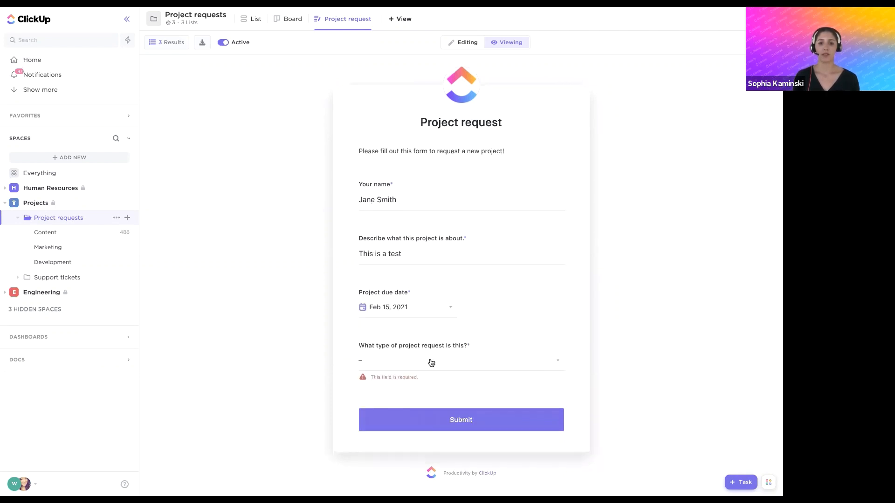
click(426, 364)
click(478, 427)
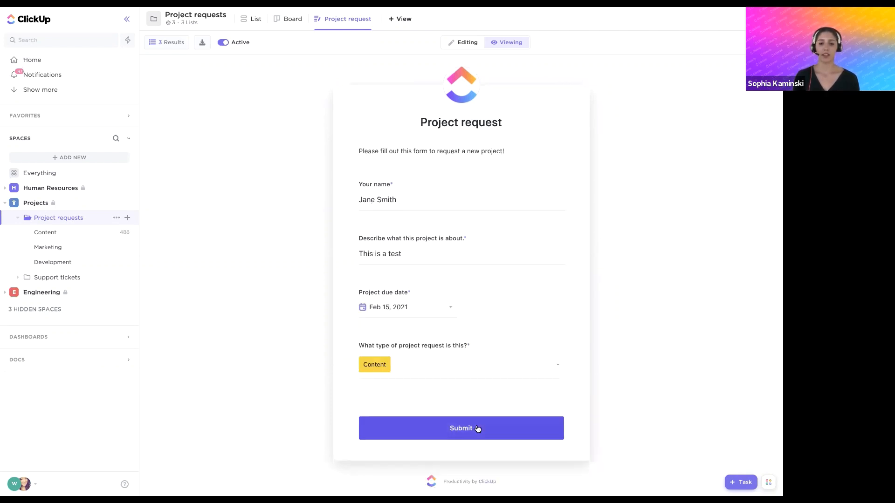
click(437, 431)
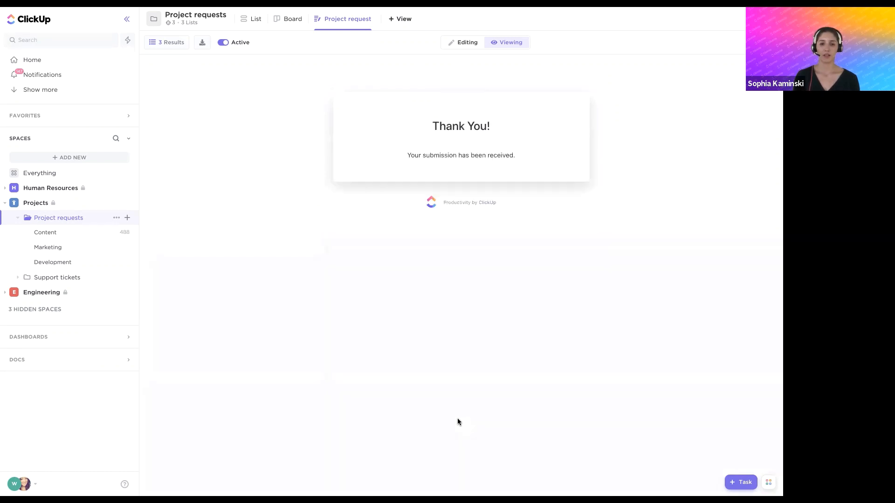
Open the submitted request from the folder's list view, examine its description and Team field, and close it
click(248, 21)
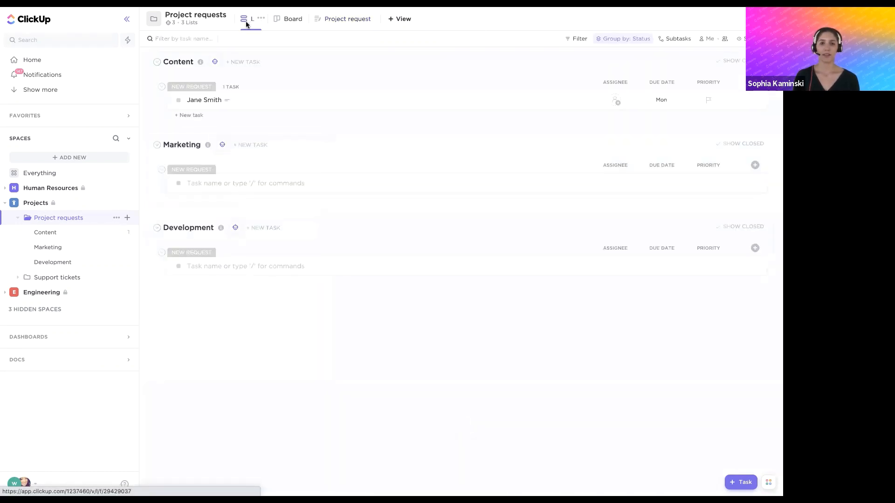
click(195, 101)
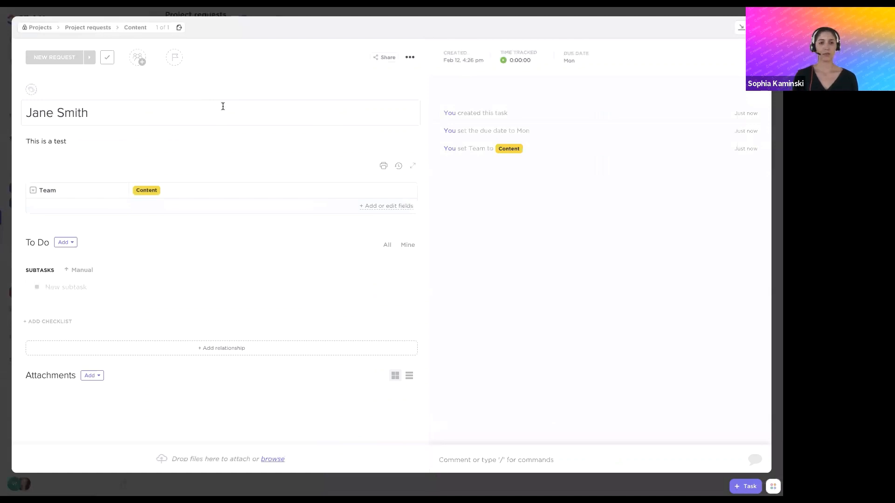
click(86, 148)
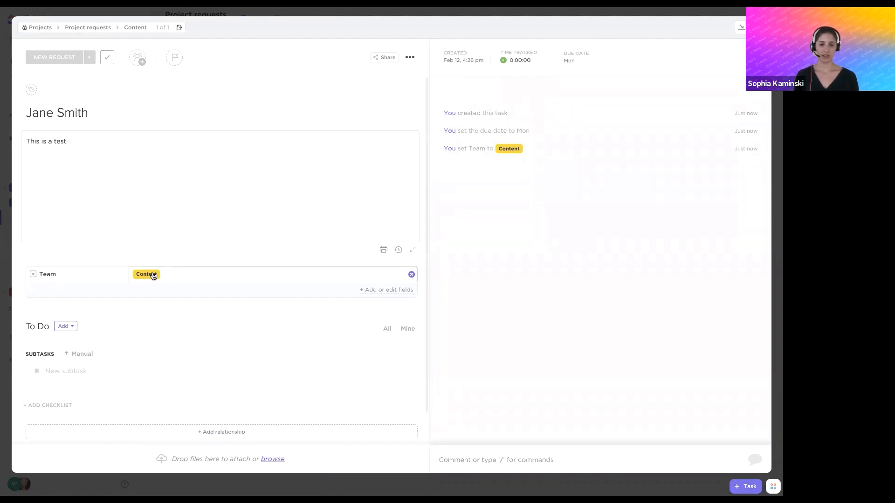
click(250, 480)
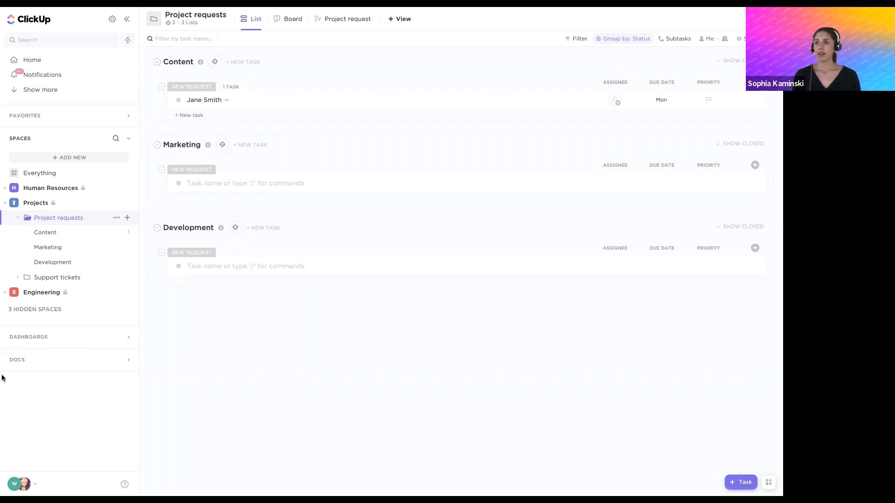
Expand the Human Resources space and open its Hiring pipeline folder
click(5, 188)
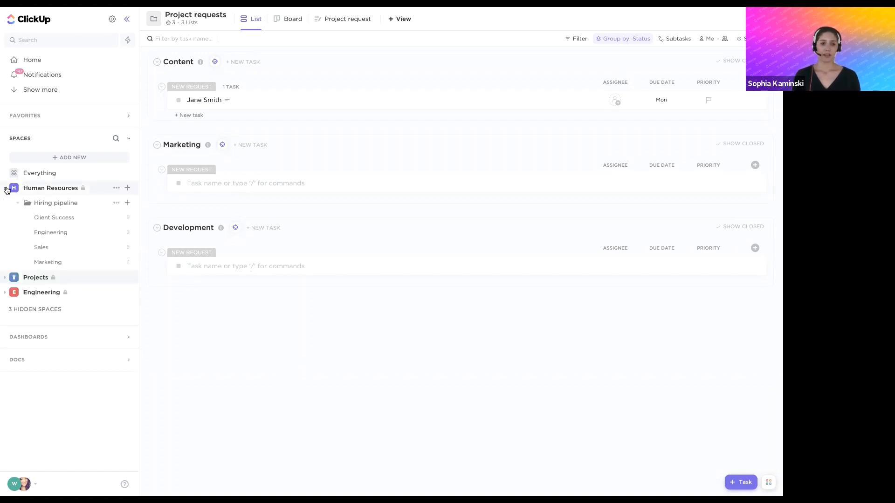
click(40, 203)
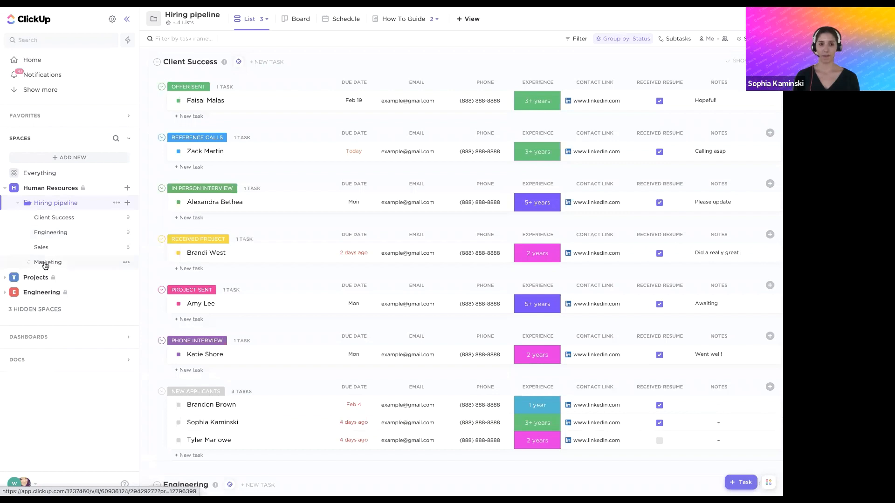
Open the Client Success list in the Hiring pipeline folder and show its Application Form view
click(51, 219)
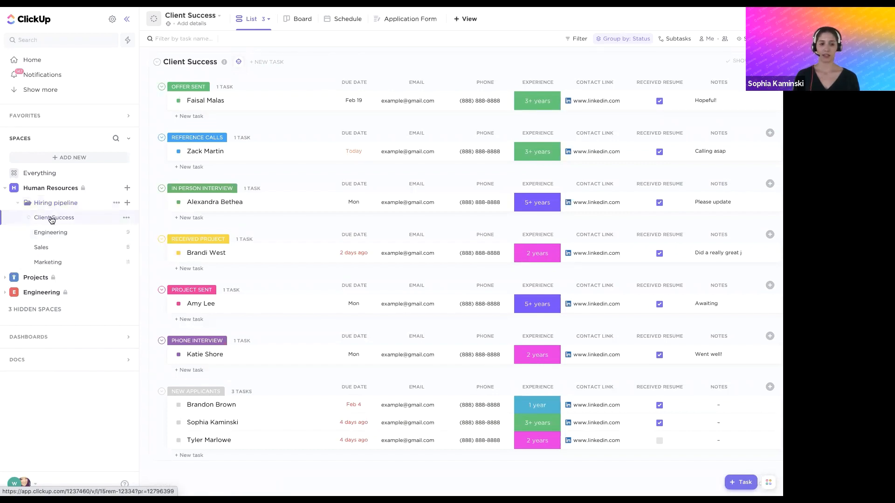
click(393, 21)
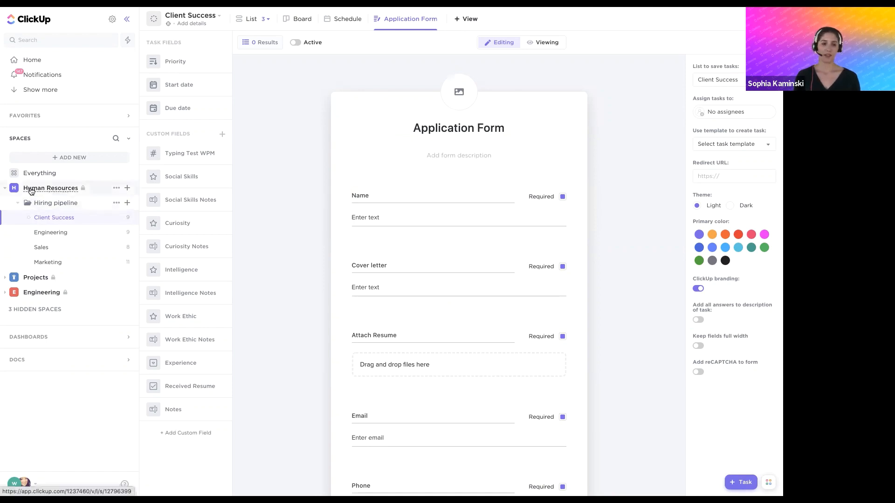
Browse the Template Center from the Human Resources space and show the Community templates
click(126, 187)
mouse_move(179, 247)
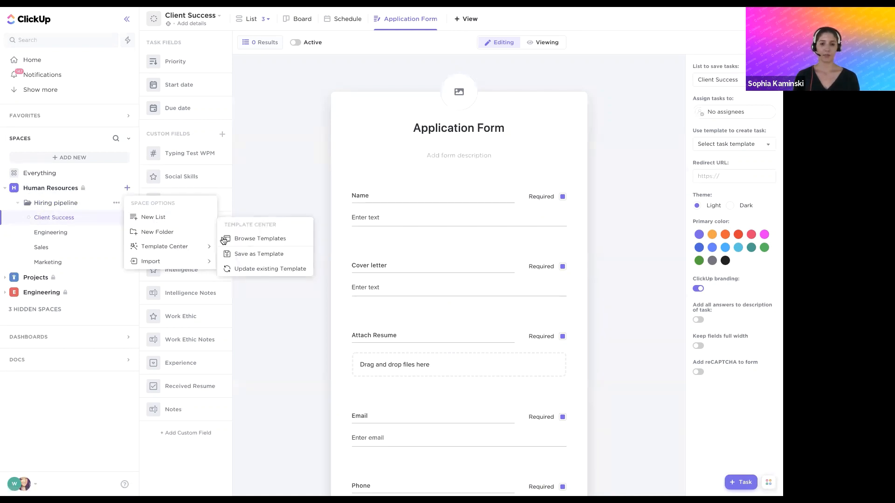
click(257, 240)
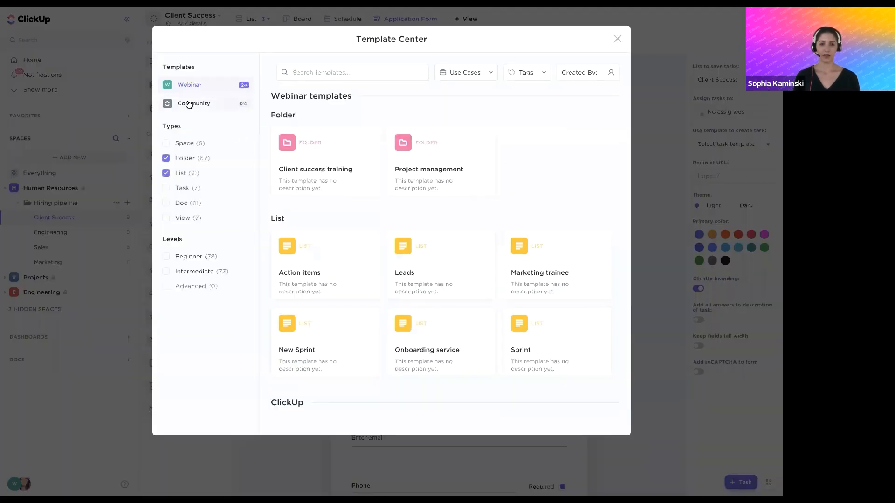
click(189, 104)
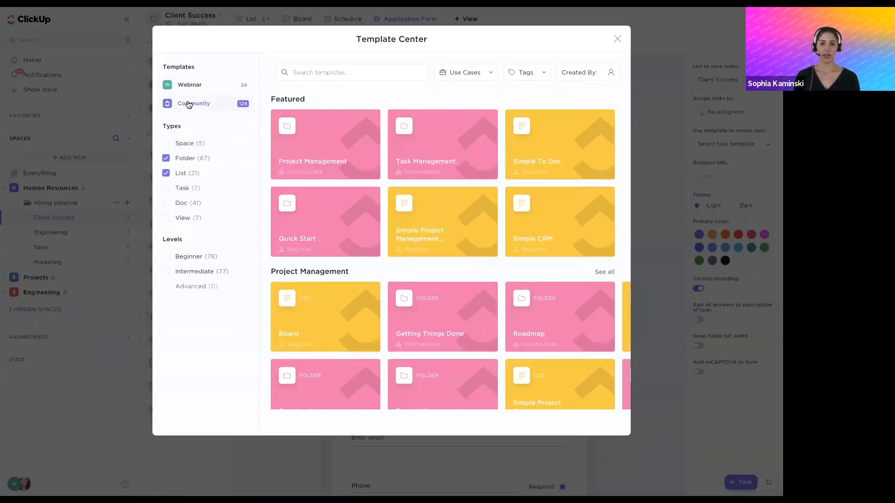
Filter the templates by the Human Resources use case, examine the Hiring Candidates folder template, and close the Template Center
click(482, 72)
click(404, 95)
text(human)
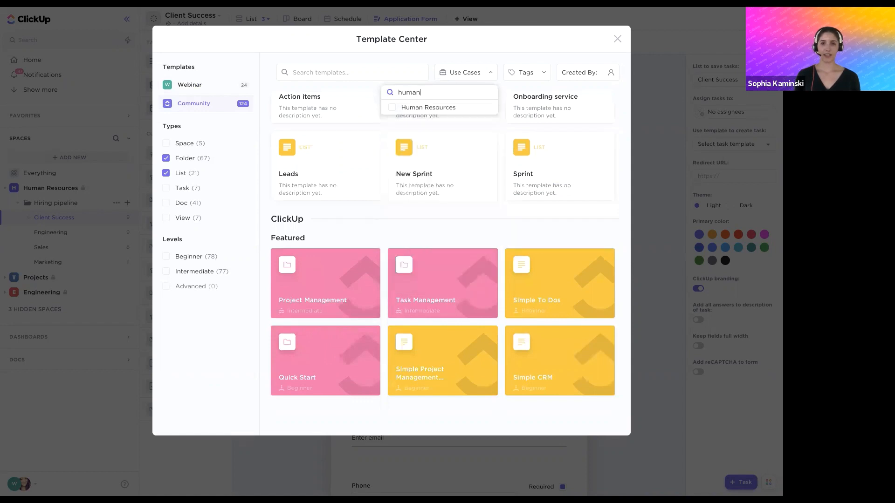
click(407, 107)
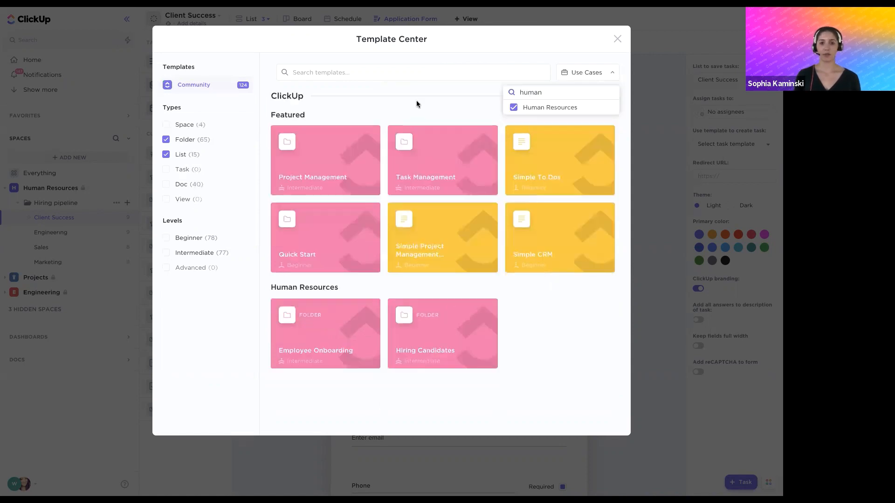
click(421, 106)
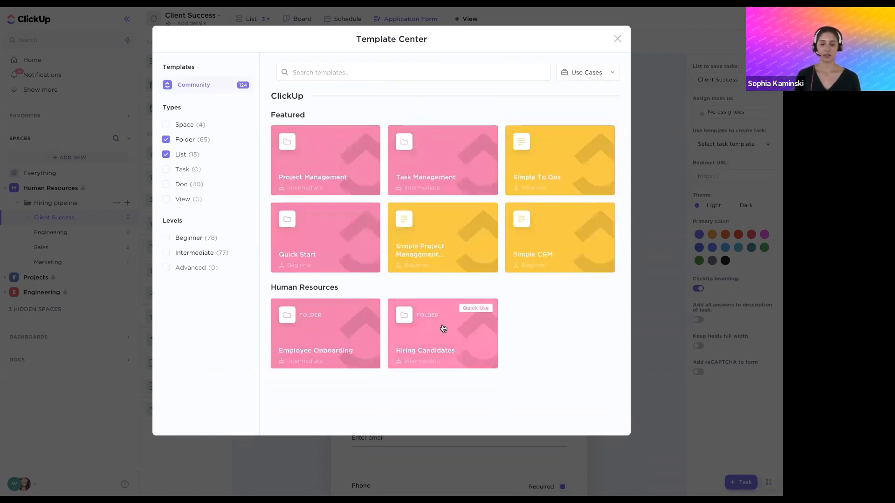
click(443, 329)
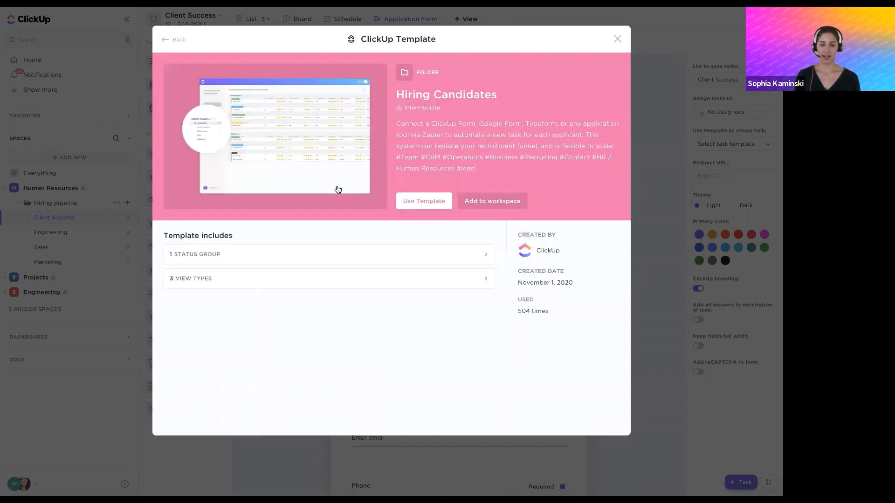
click(618, 39)
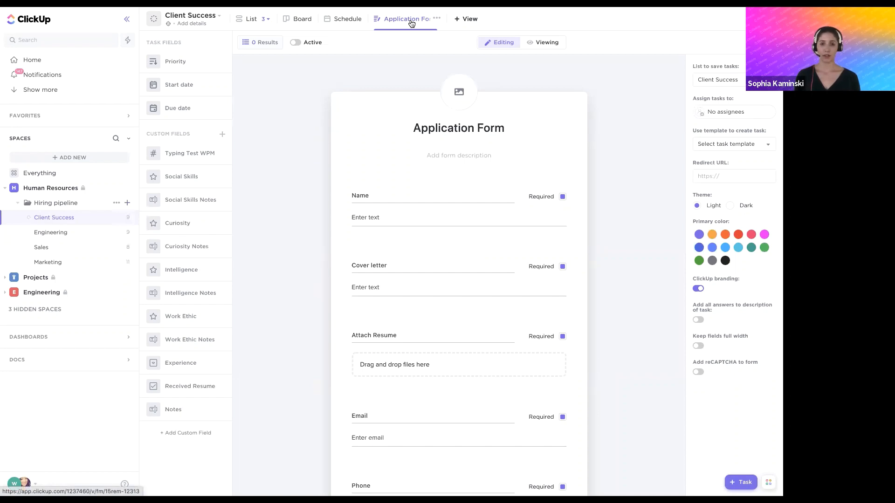
Preview the Application Form as a respondent and return to its editing mode
click(544, 43)
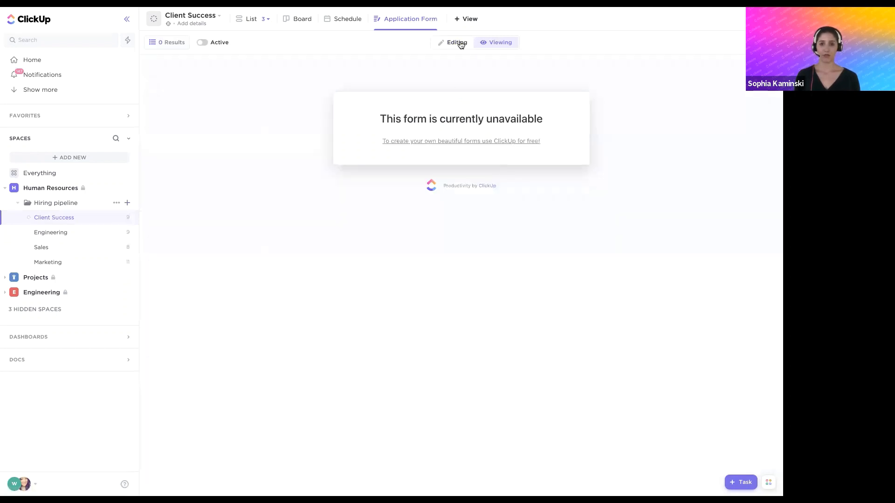
click(460, 43)
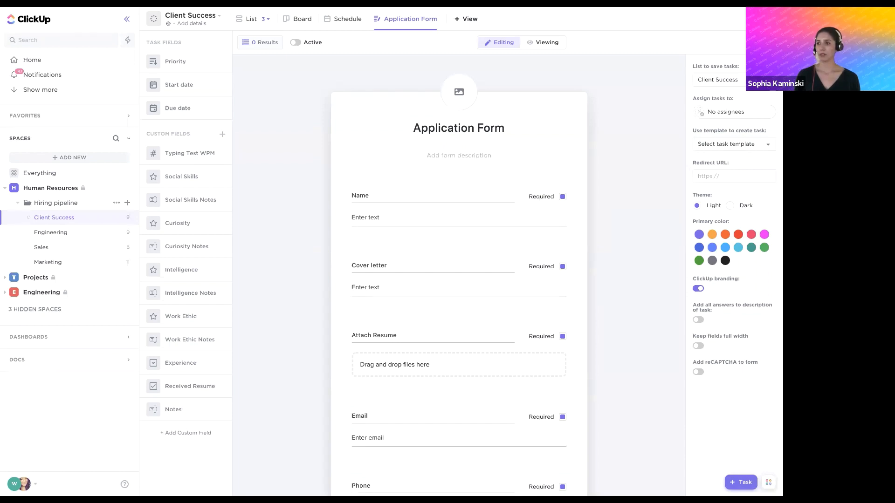
Return to the Hiring pipeline folder and examine the status options of the Client Success candidate under Reference Calls
click(40, 202)
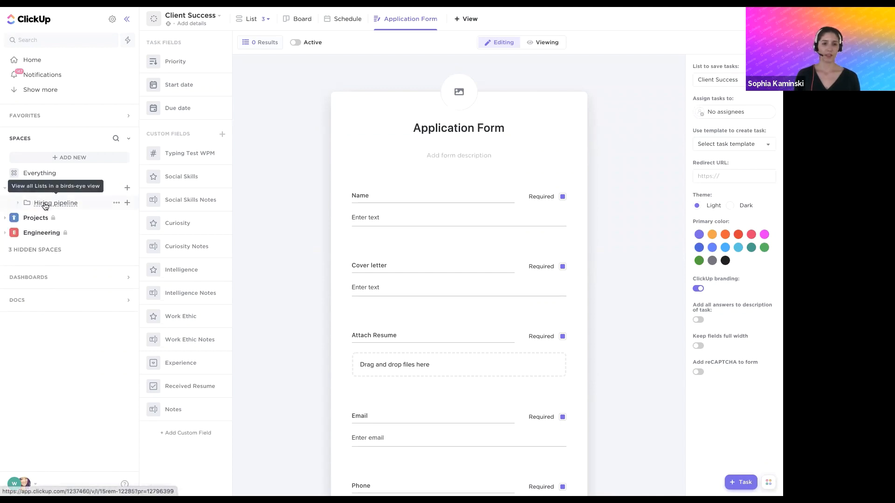
click(19, 202)
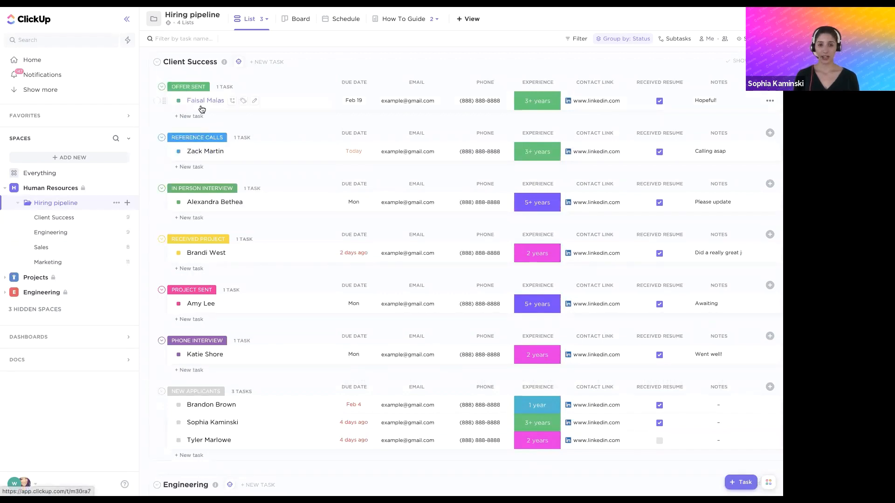
click(178, 151)
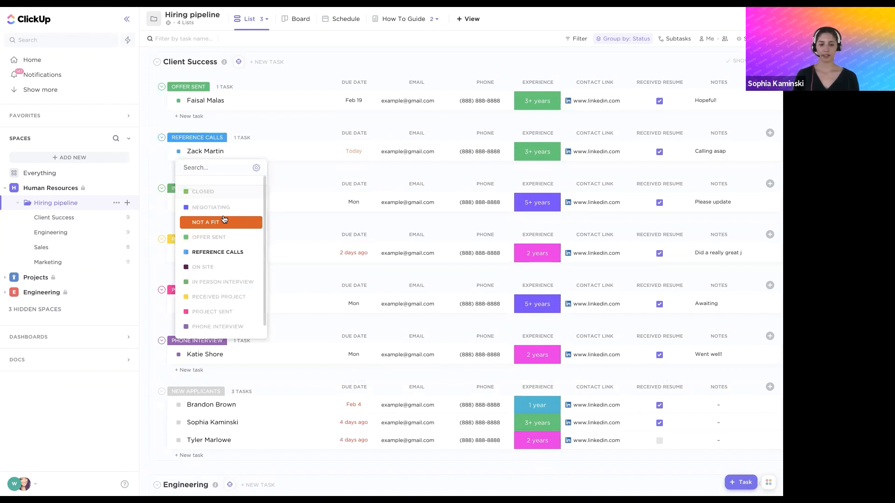
scroll(223, 219, down, 1)
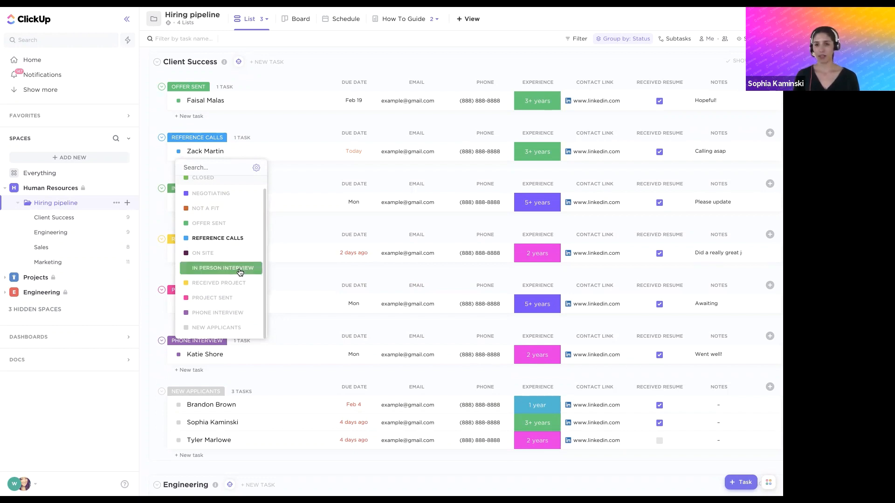
scroll(240, 272, up, 1)
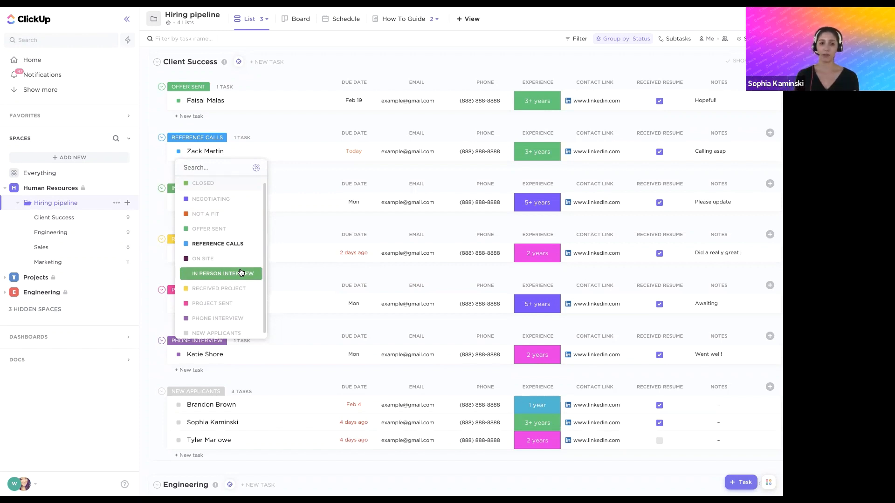
click(153, 157)
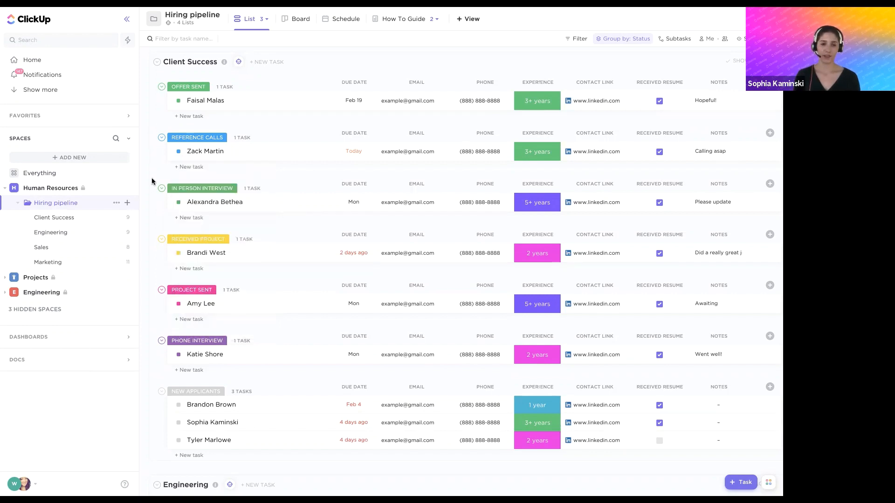
Start a Hiring pipeline folder automation triggered when the status changes from Phone Interview, Project Sent or Received Project
click(116, 204)
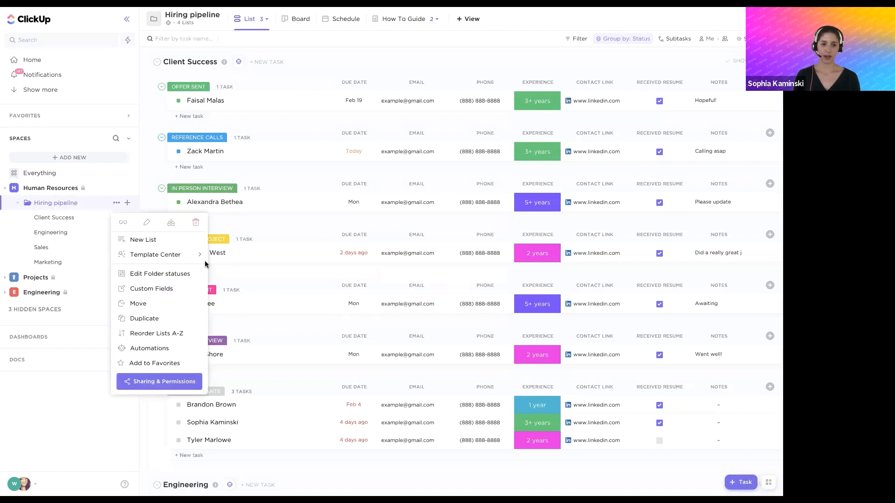
mouse_move(162, 351)
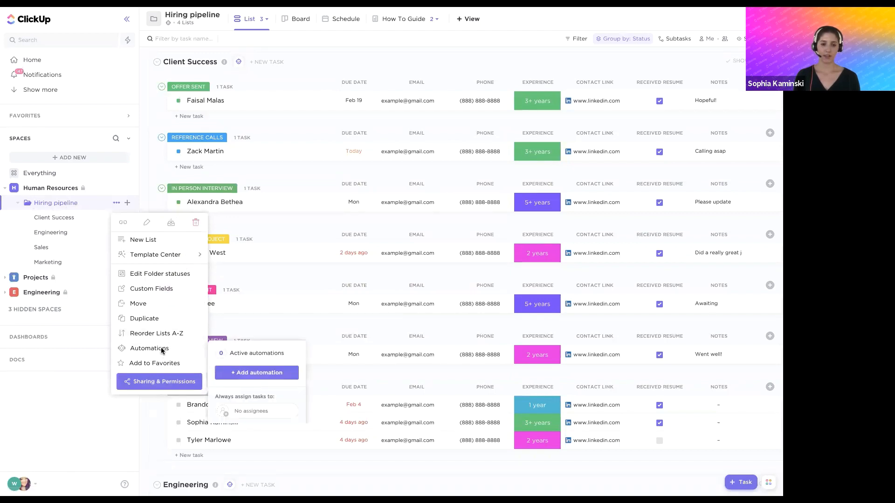
click(265, 374)
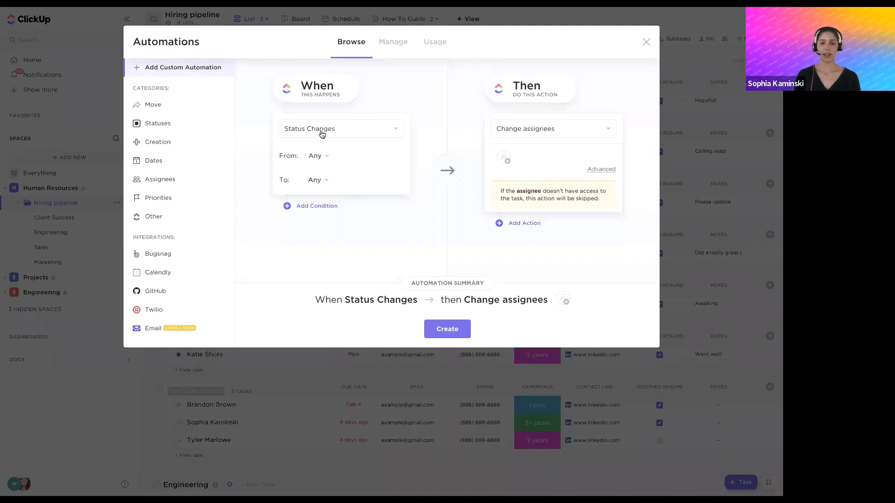
click(322, 156)
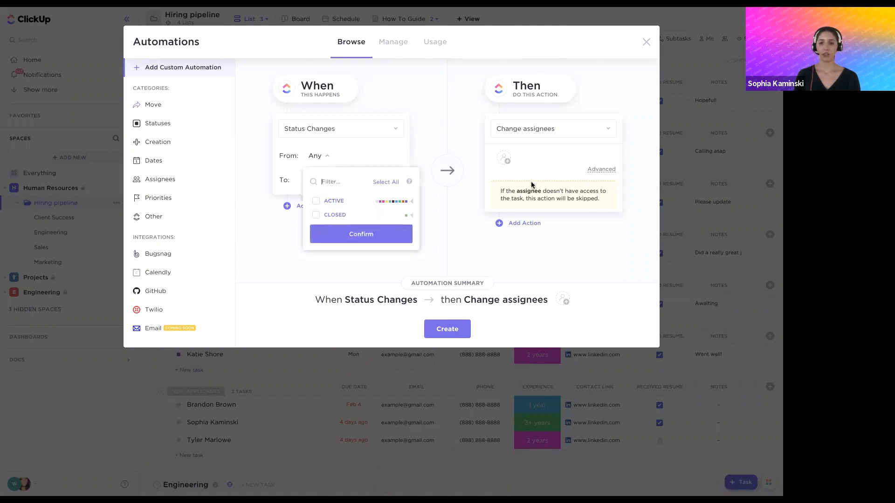
click(411, 201)
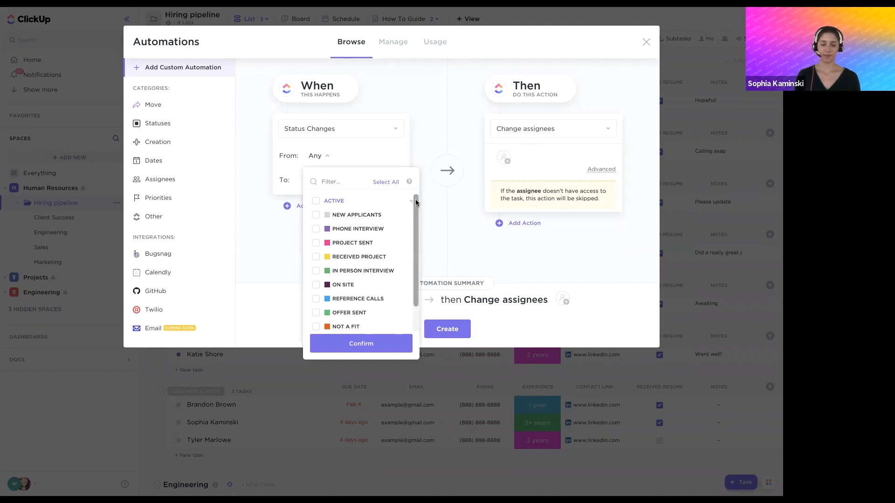
click(315, 229)
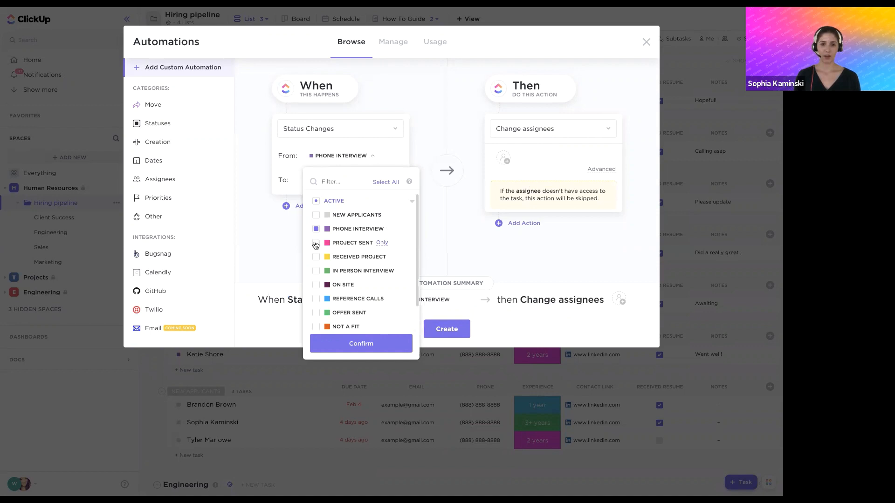
click(315, 243)
click(316, 257)
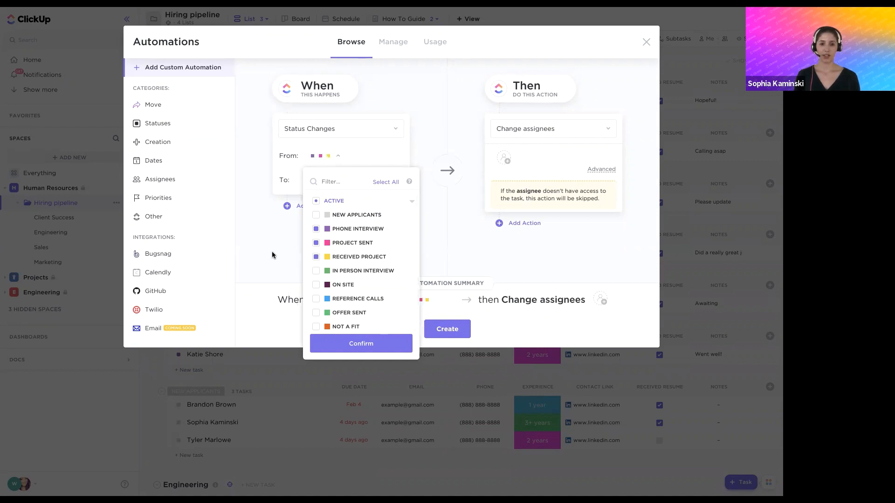
click(270, 253)
Set the trigger's target status to In Person Interview
click(321, 180)
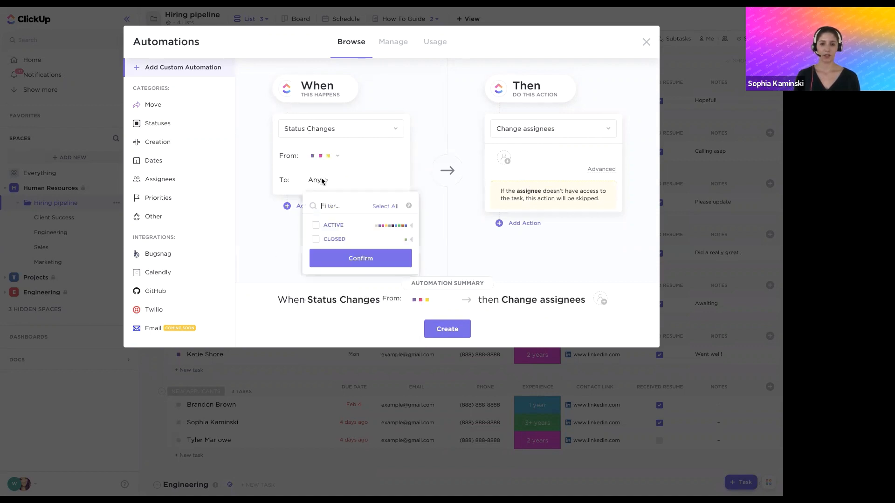
click(411, 225)
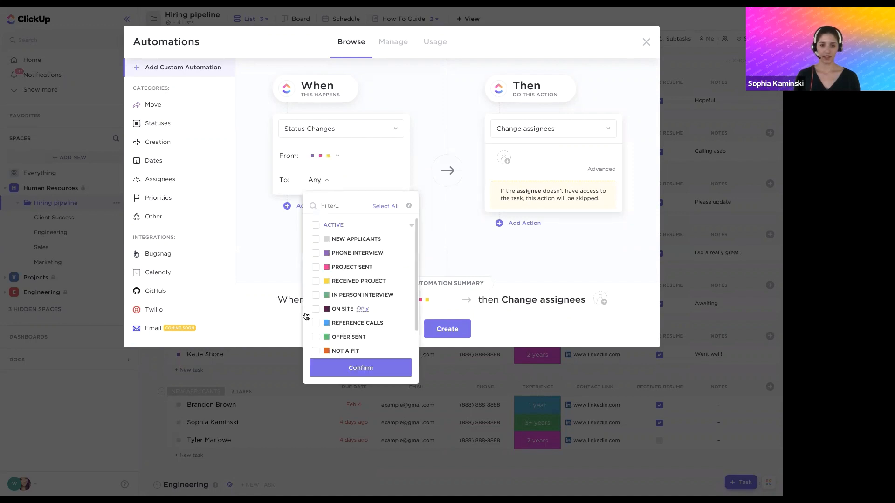
click(315, 295)
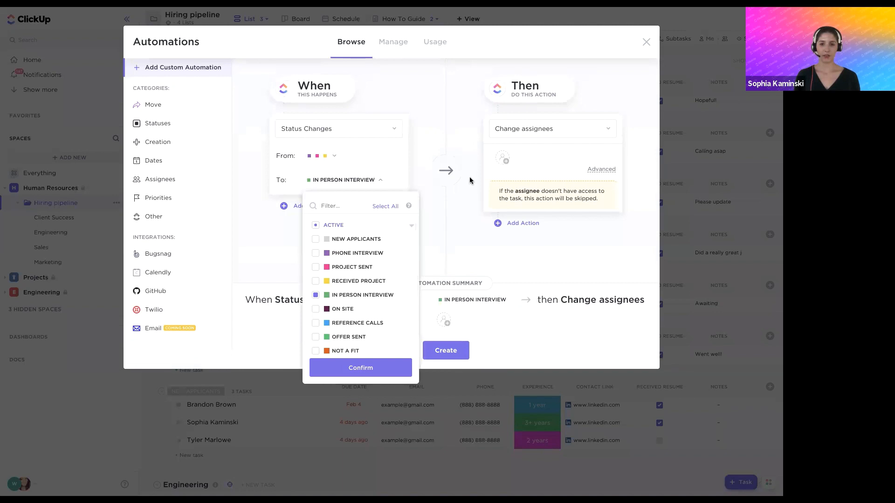
In the advanced options of the Change assignees action, set Reassign to the third person in the assignee list
click(506, 164)
click(507, 164)
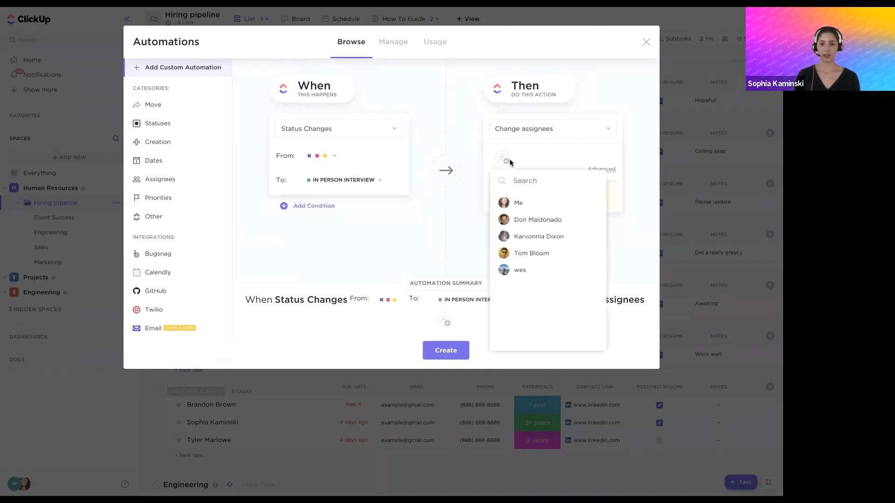
click(606, 171)
click(605, 170)
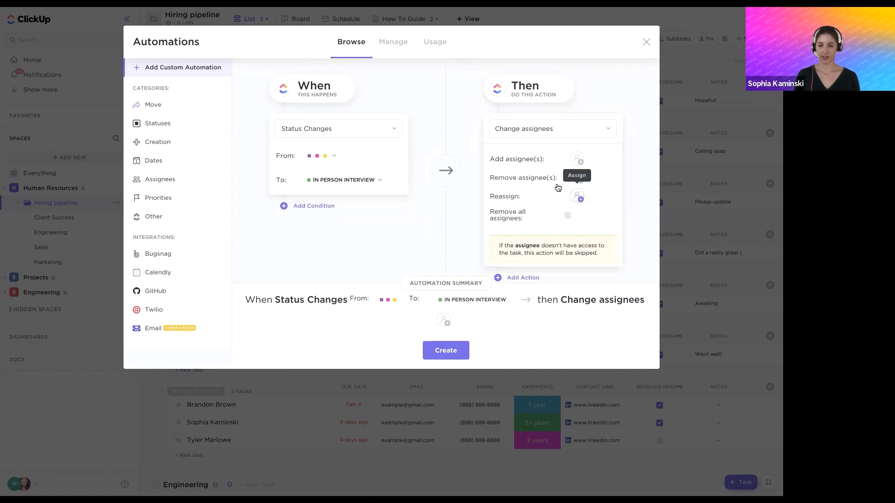
click(578, 196)
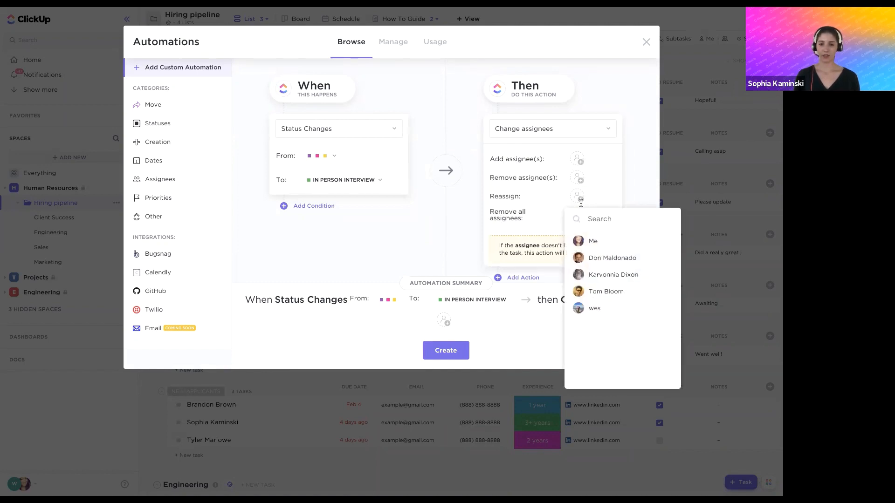
click(593, 276)
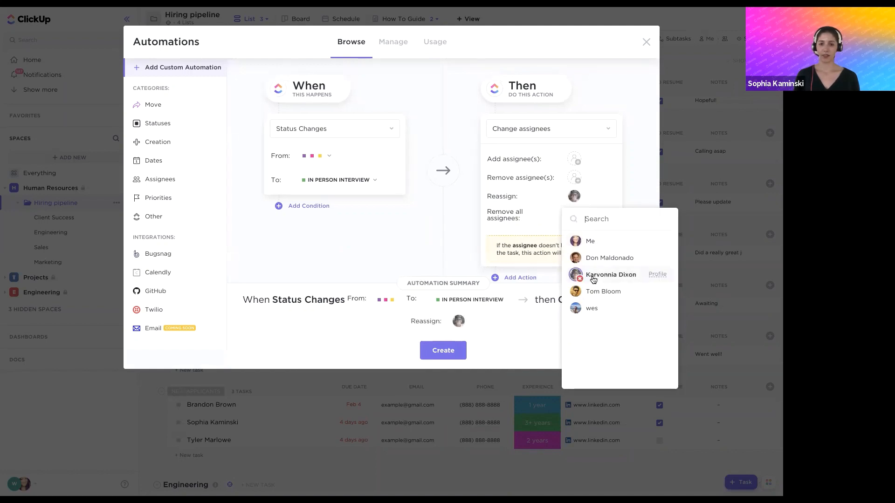
click(457, 224)
Add a second action to the automation and set it to Add a comment
scroll(494, 252, down, 1)
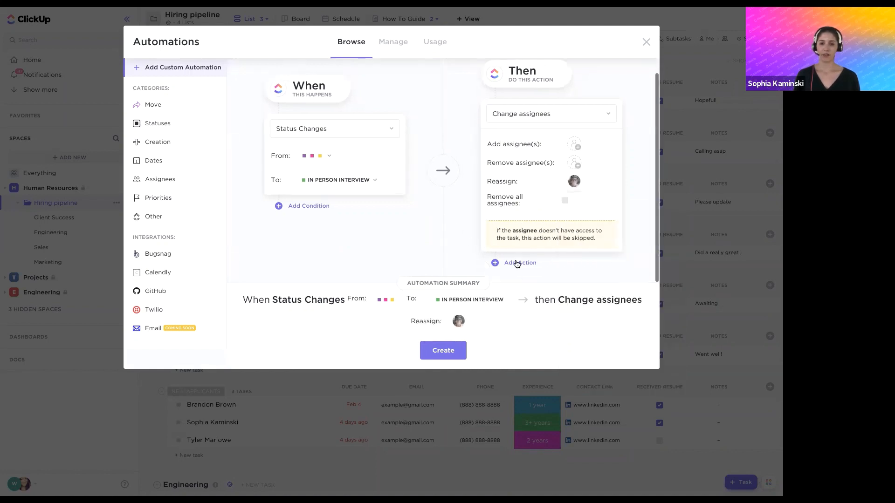
click(519, 263)
scroll(515, 250, down, 3)
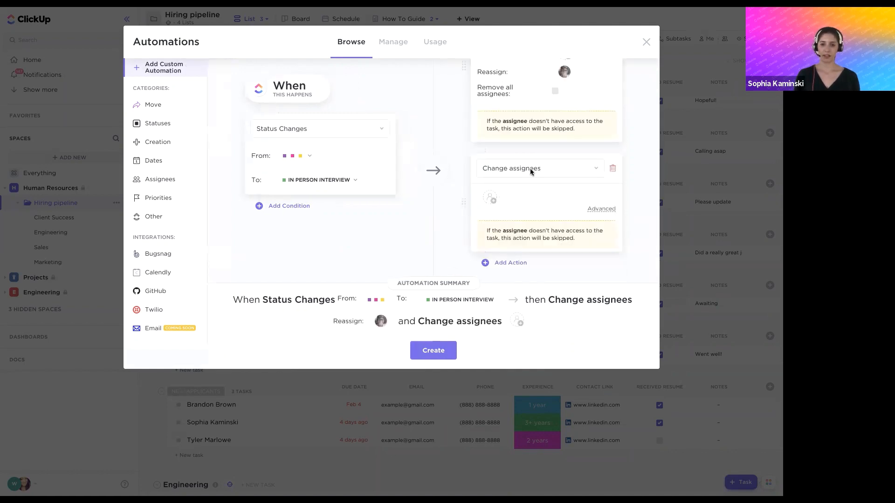
click(532, 170)
text(comme)
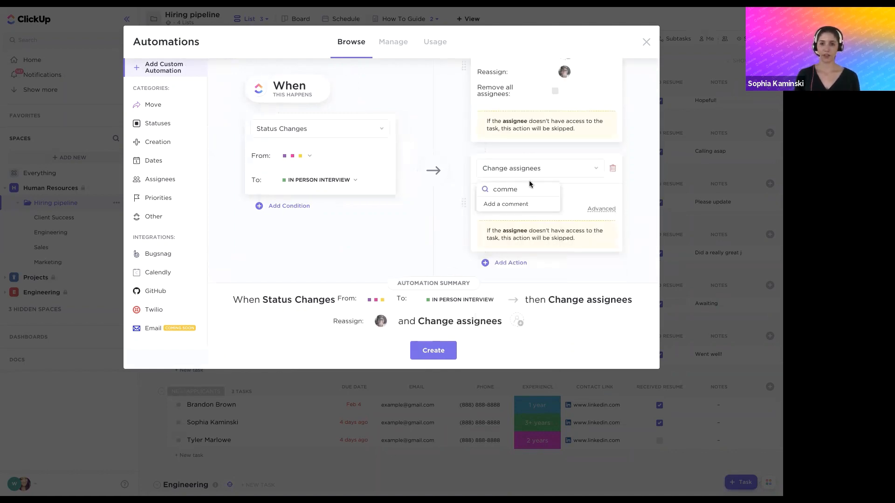
click(516, 202)
Write the action's comment mentioning the reassigned person: "this candidate is a fit for a live interview. Could you please follow up?"
click(518, 201)
text(@k)
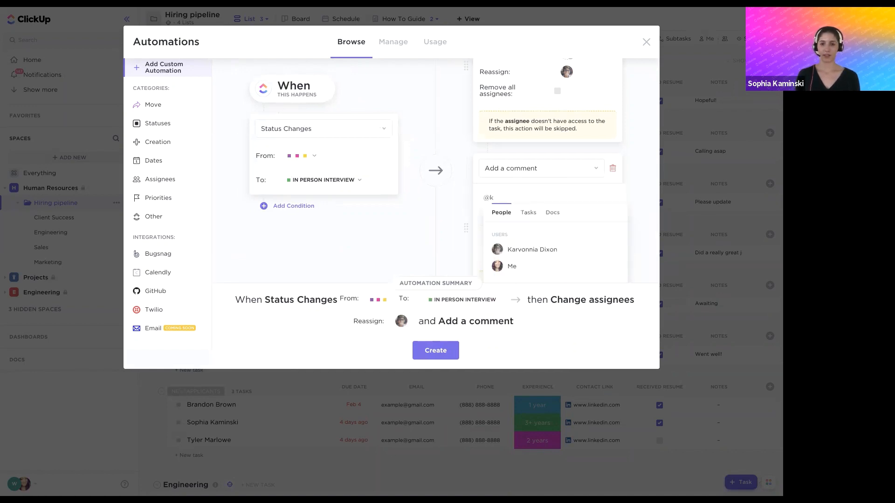
click(532, 250)
text(this candi)
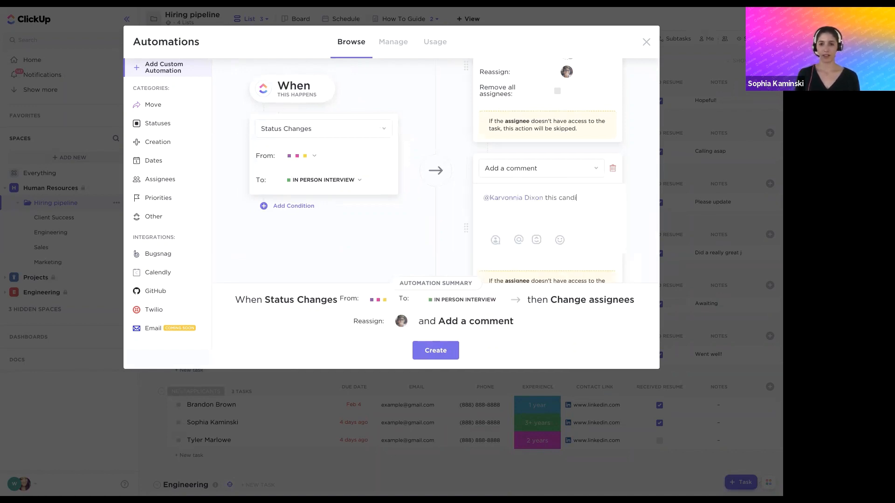
text(date is a fit for a live ine)
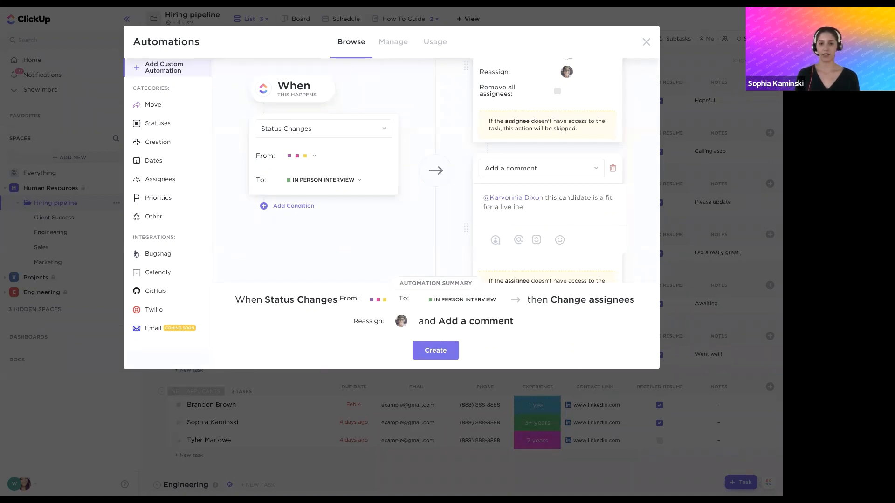
key(BackSpace)
text(terview. Could you please follow up?)
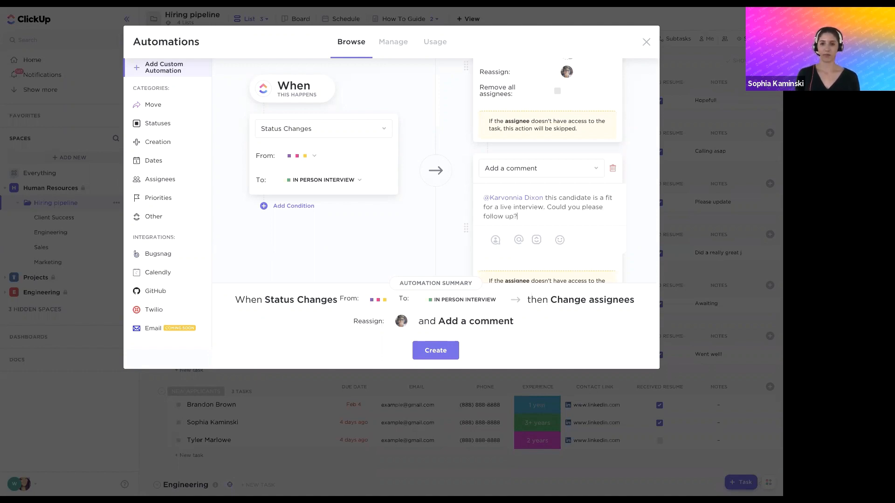
Check the comment action and the trigger's selected source statuses, and create the automation
scroll(536, 258, down, 2)
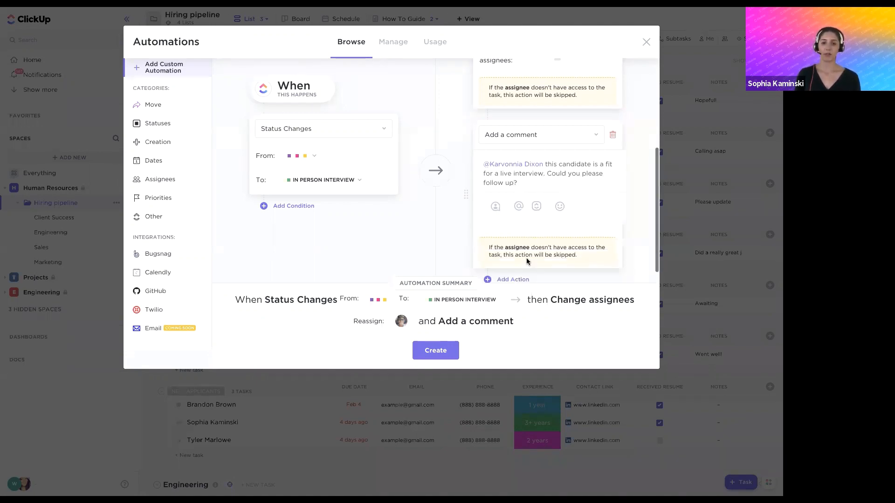
click(438, 352)
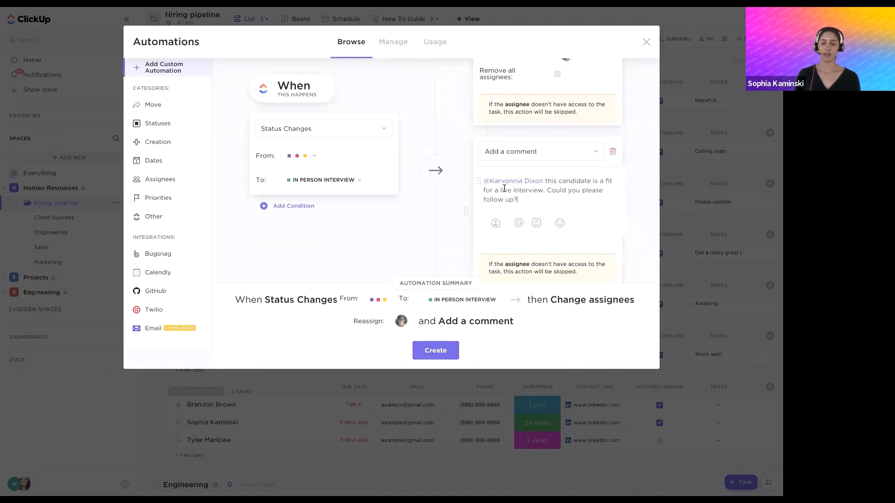
scroll(503, 191, up, 1)
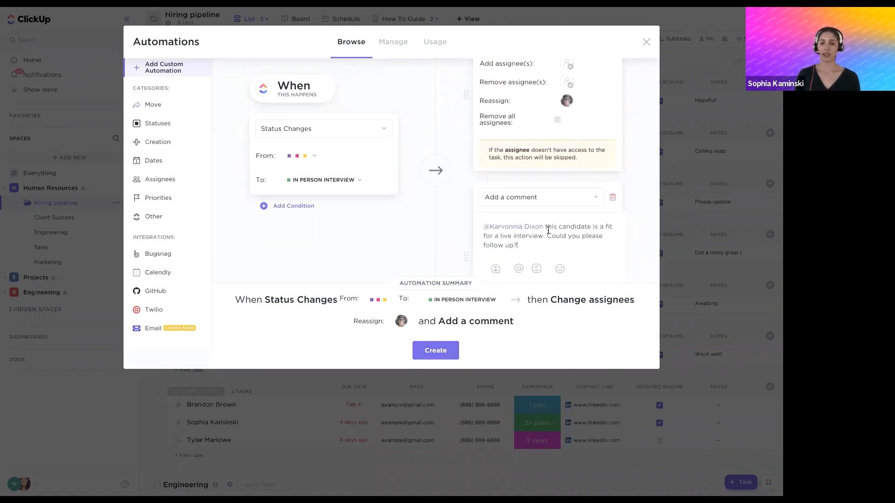
scroll(548, 226, down, 2)
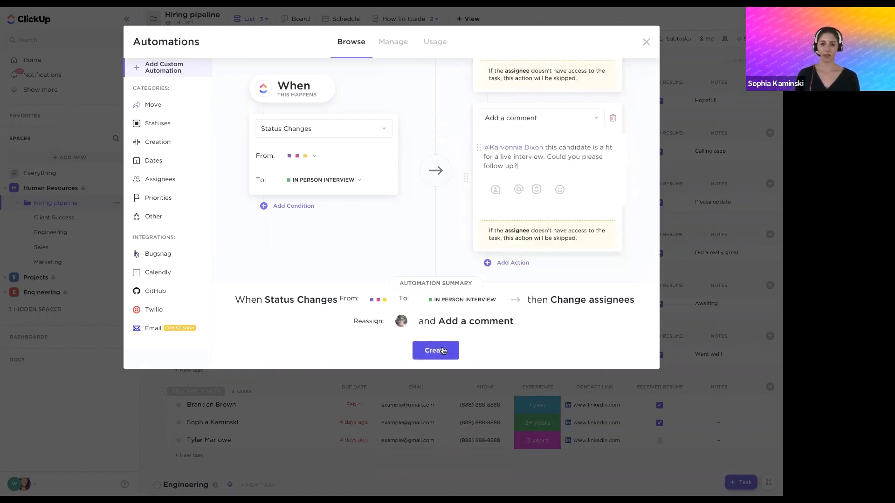
click(314, 156)
click(390, 202)
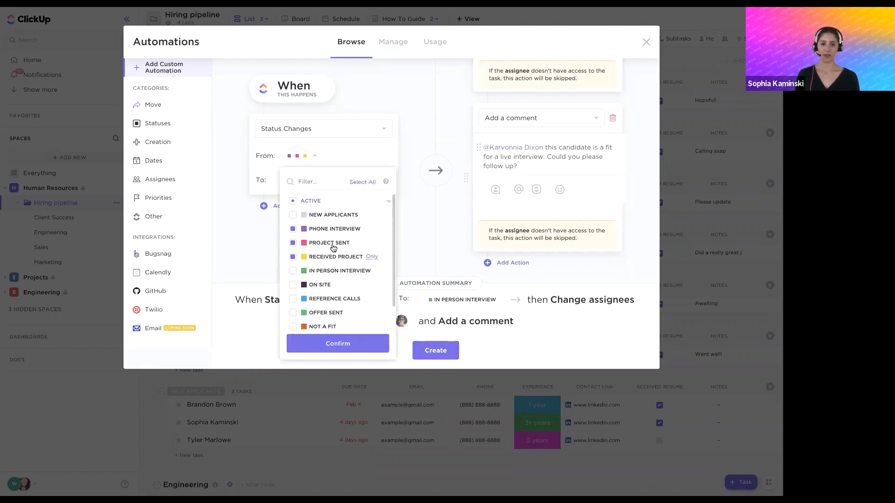
click(415, 239)
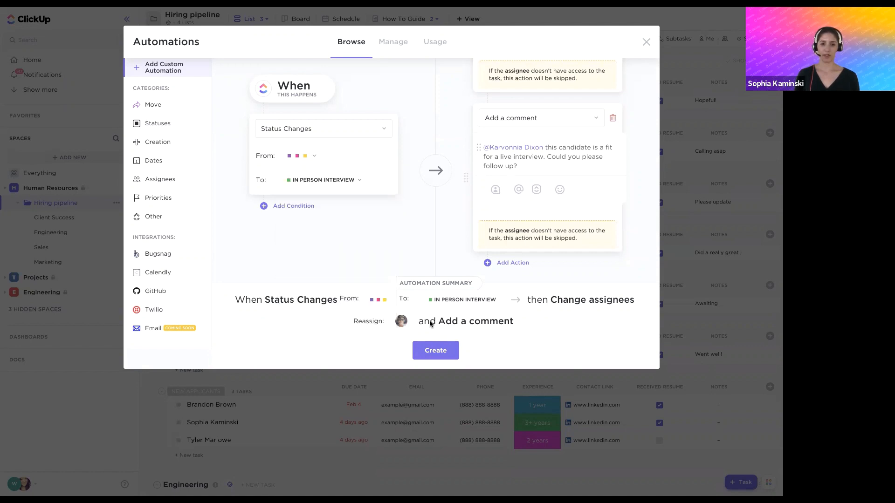
click(436, 347)
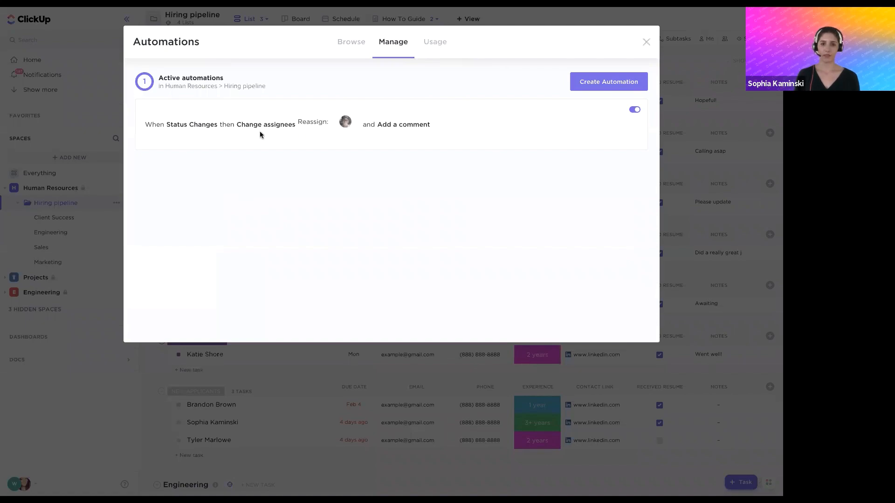
key(Escape)
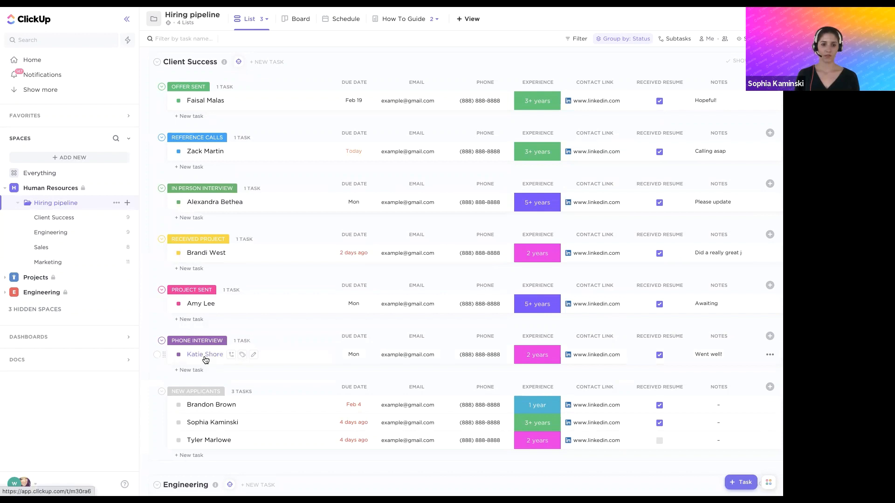
Set the Client Success candidate under Phone Interview to In Person Interview, and reopen the task to check its assignee and activity
click(252, 355)
click(75, 59)
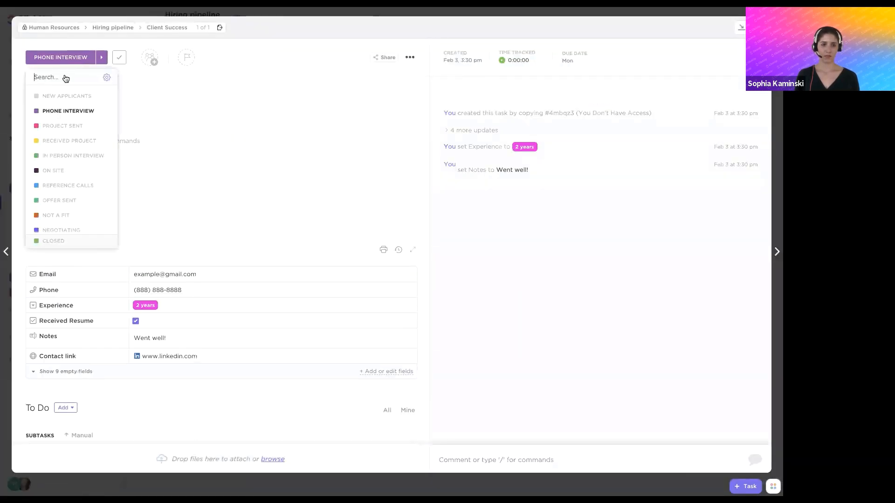
click(65, 155)
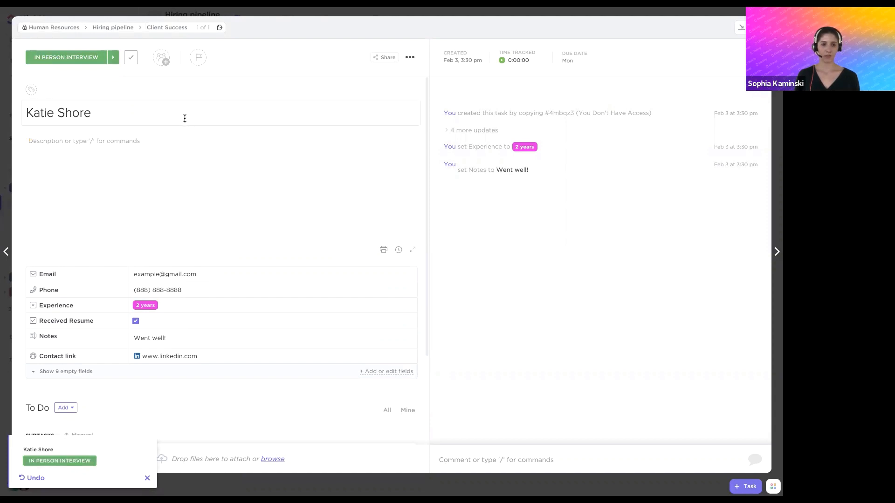
click(245, 16)
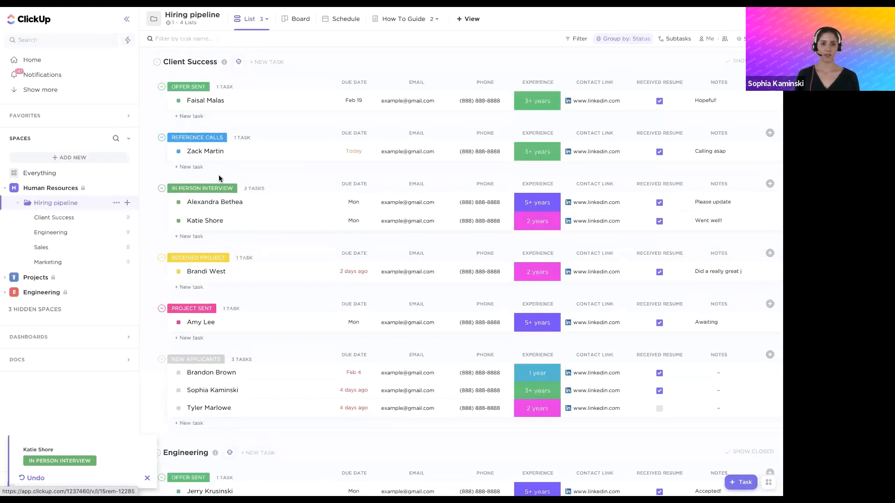
click(213, 221)
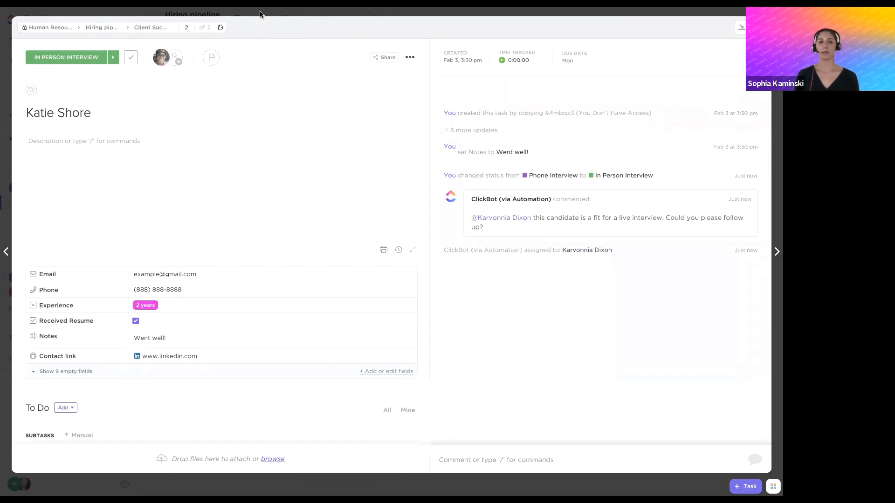
key(Escape)
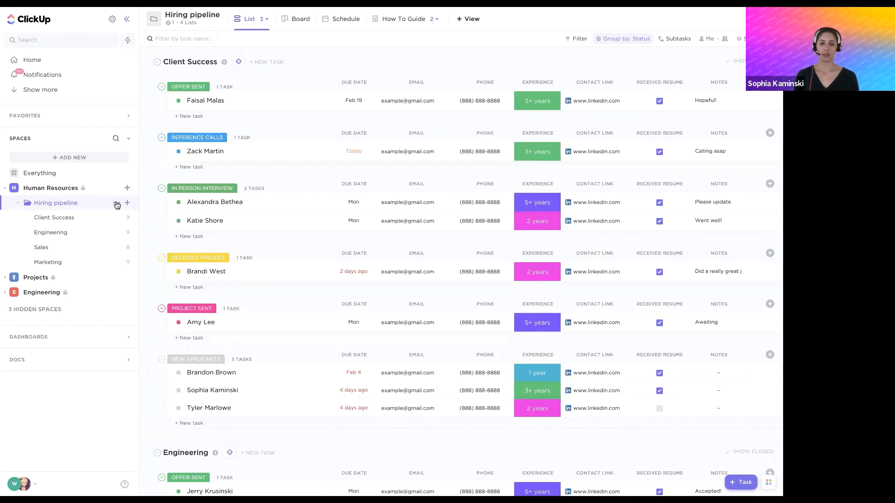
Start another automation on the Hiring pipeline folder with the trigger Due date arrives
click(117, 205)
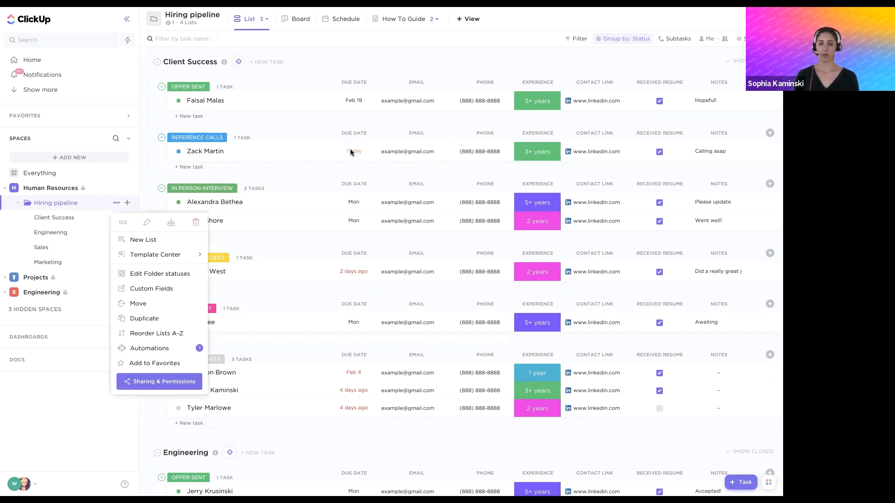
mouse_move(150, 349)
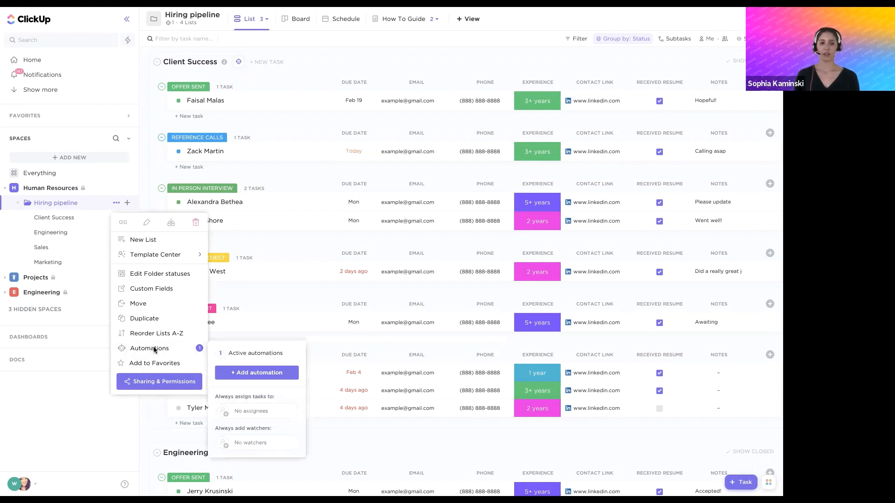
click(260, 376)
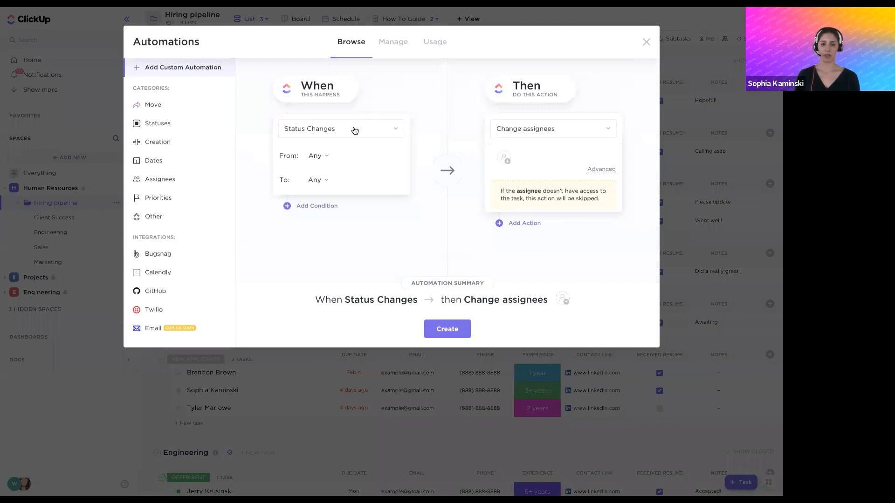
click(354, 128)
text(due)
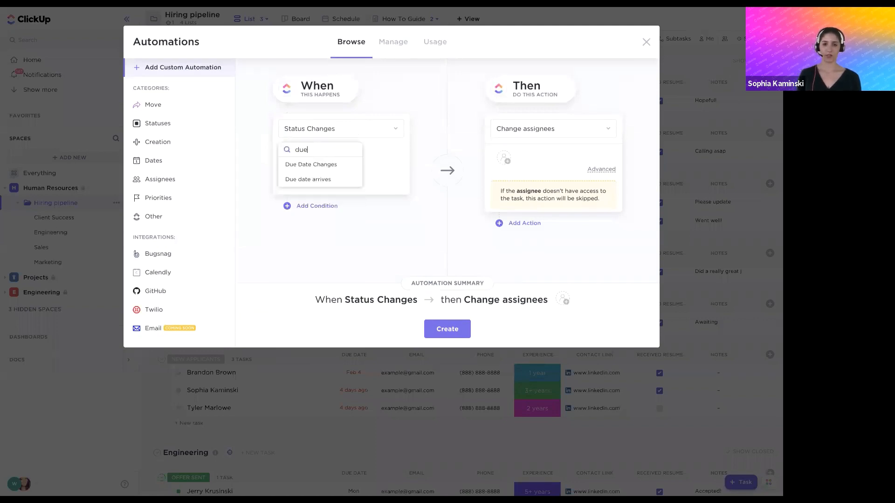
click(325, 179)
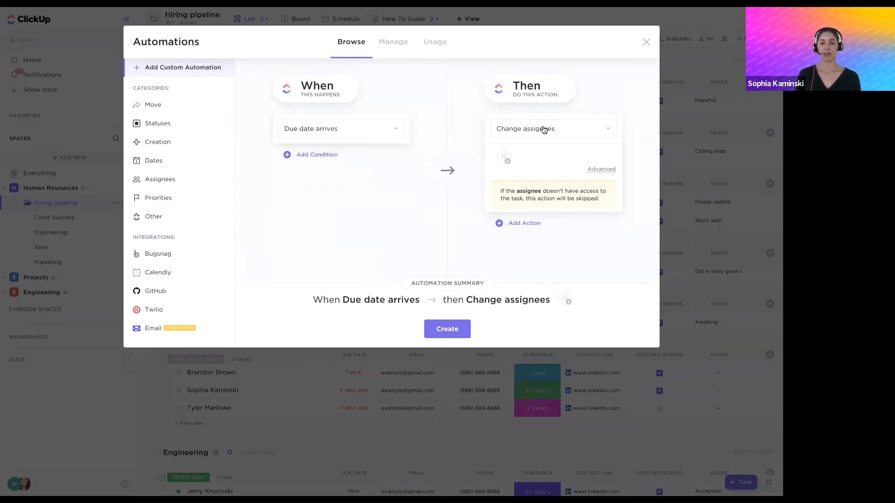
click(544, 129)
text(comm)
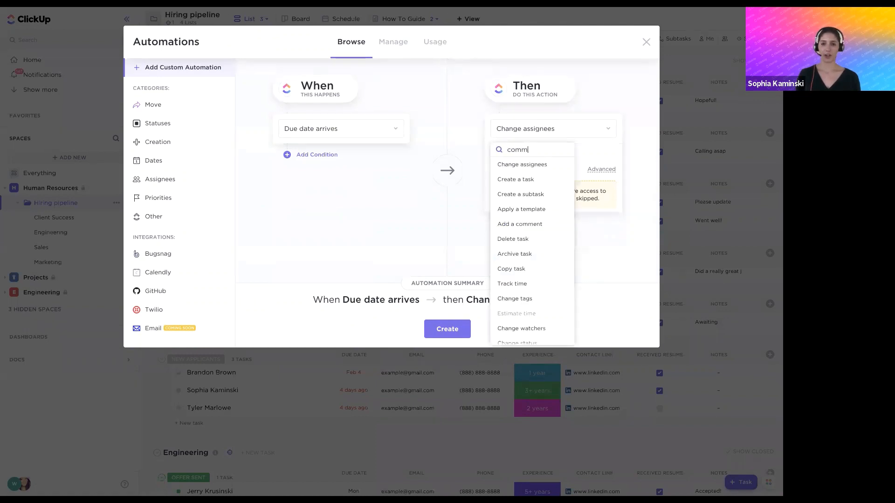
click(526, 164)
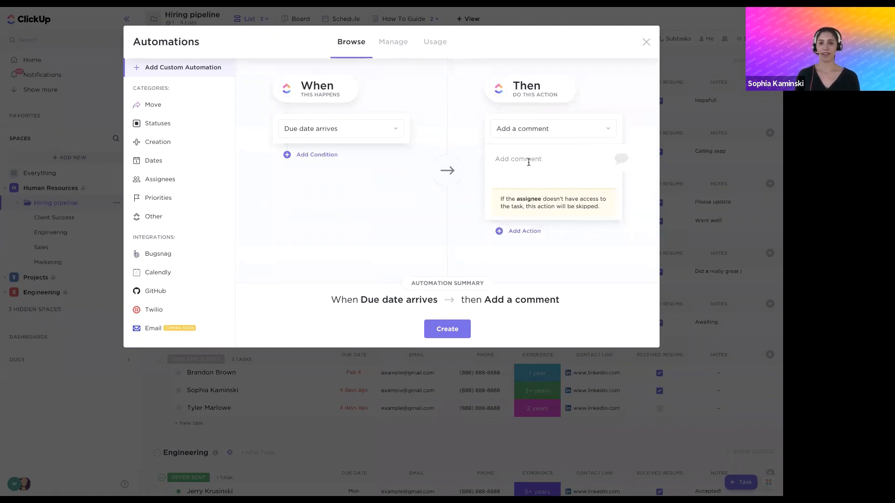
click(528, 161)
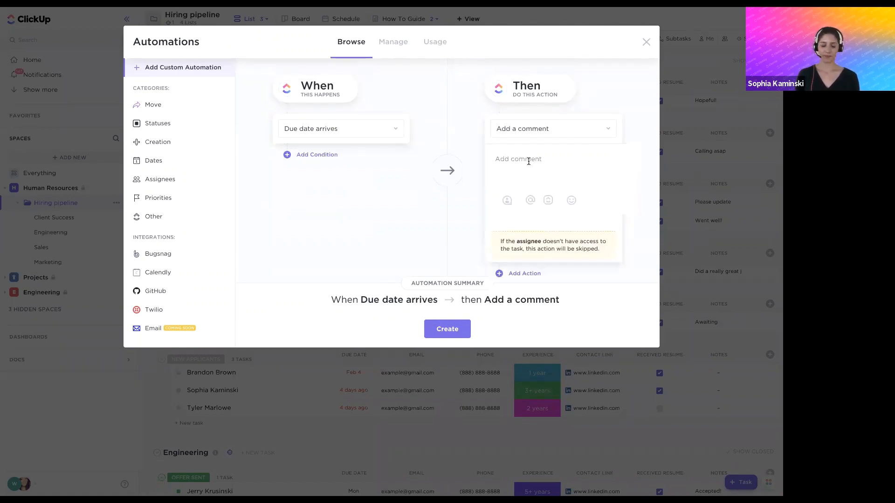
text(@assi)
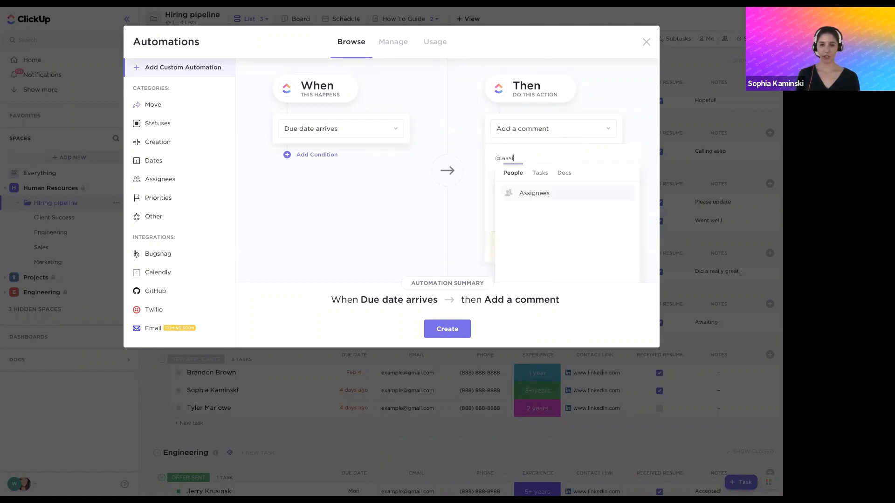
click(535, 192)
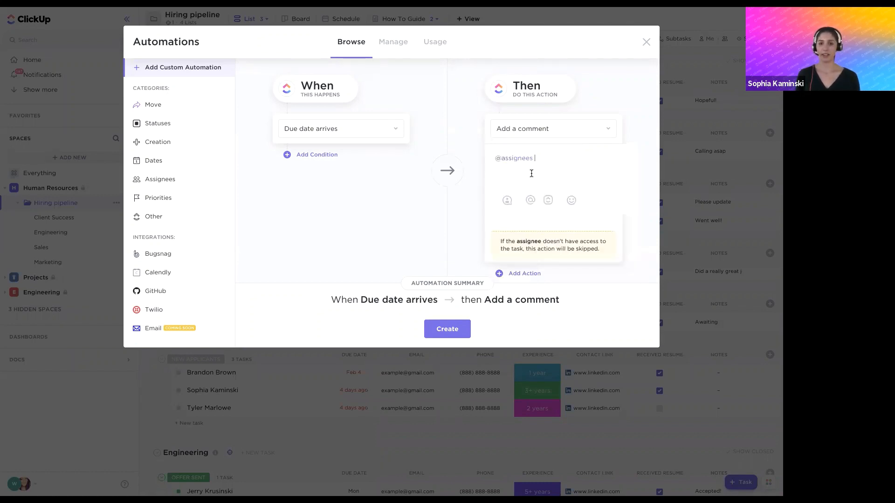
text(please get this task done asap!)
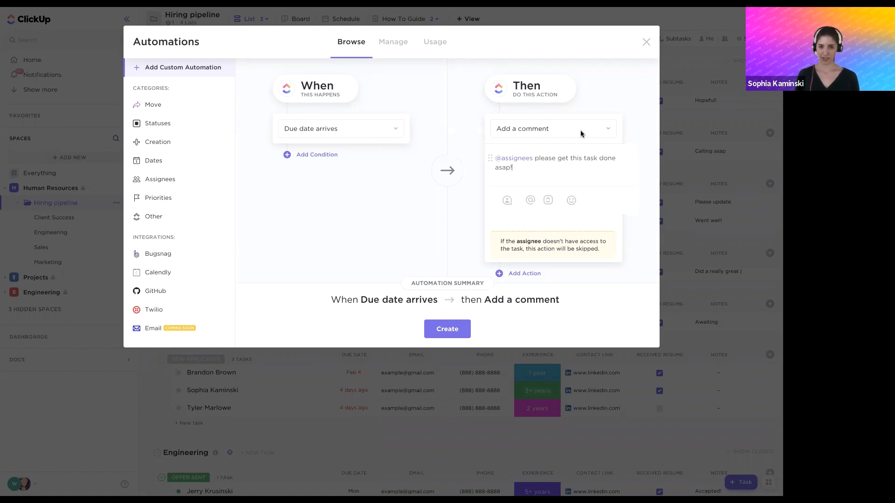
click(448, 332)
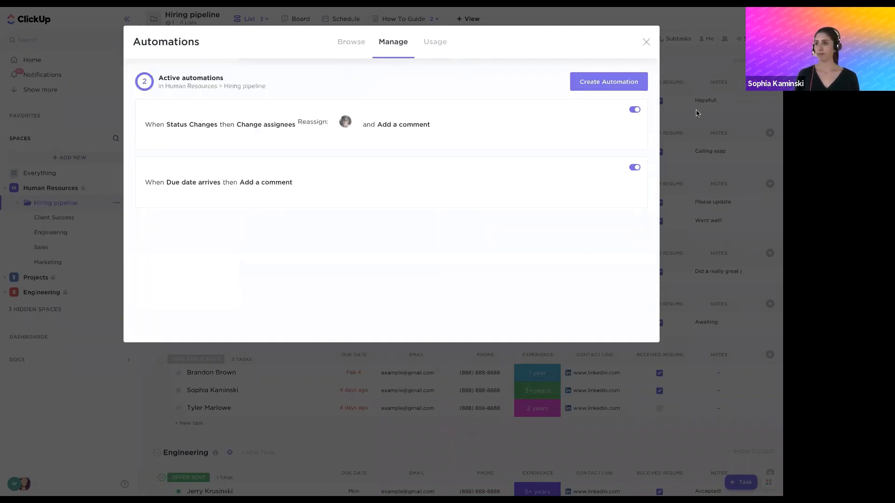
click(697, 113)
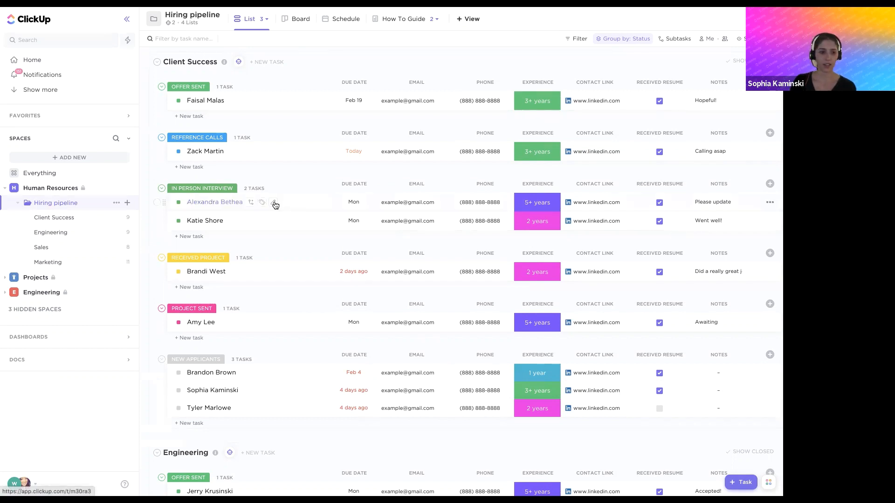
Open the General support questions list in the Support tickets folder of the Projects space
click(6, 279)
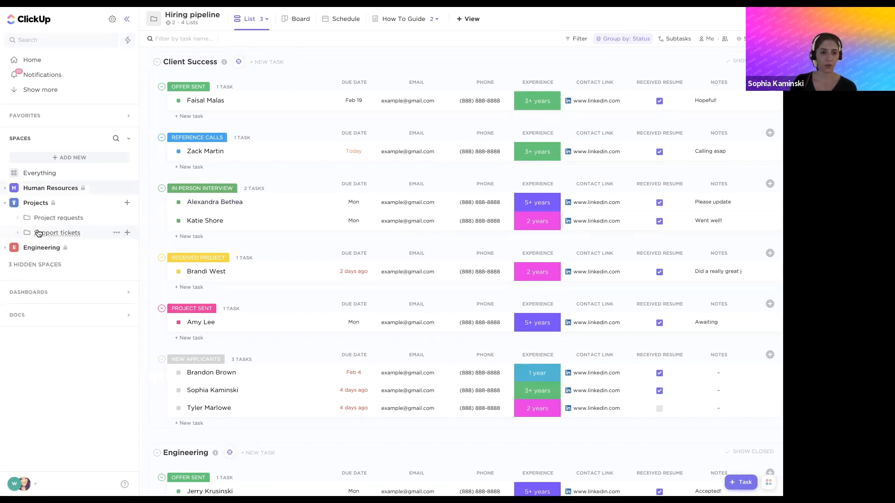
click(38, 233)
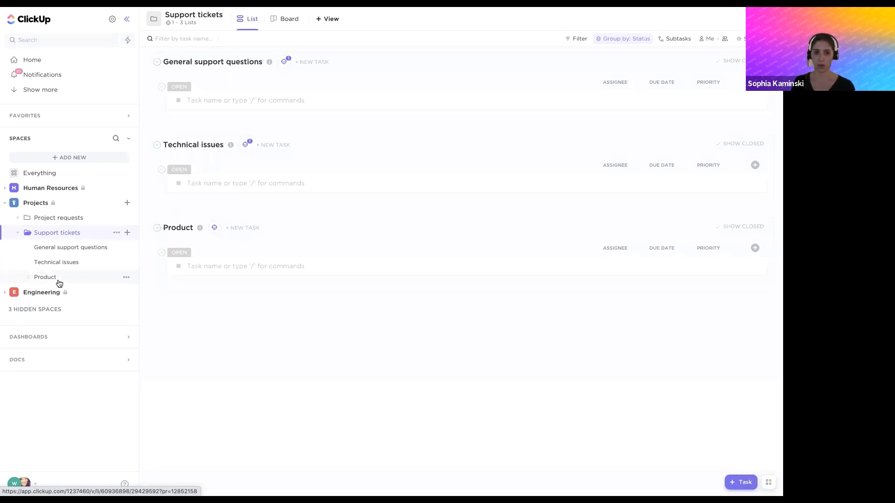
click(94, 247)
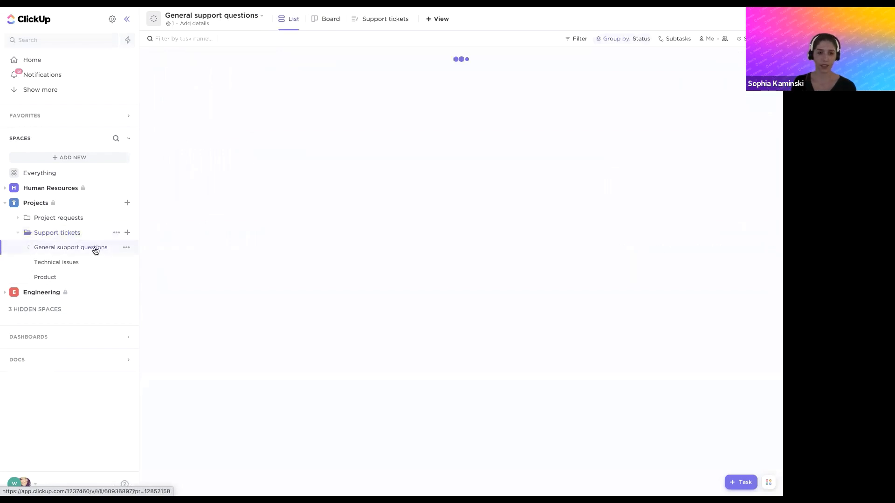
Preview the Support tickets form as a respondent and examine the choices for the type of request question
click(357, 26)
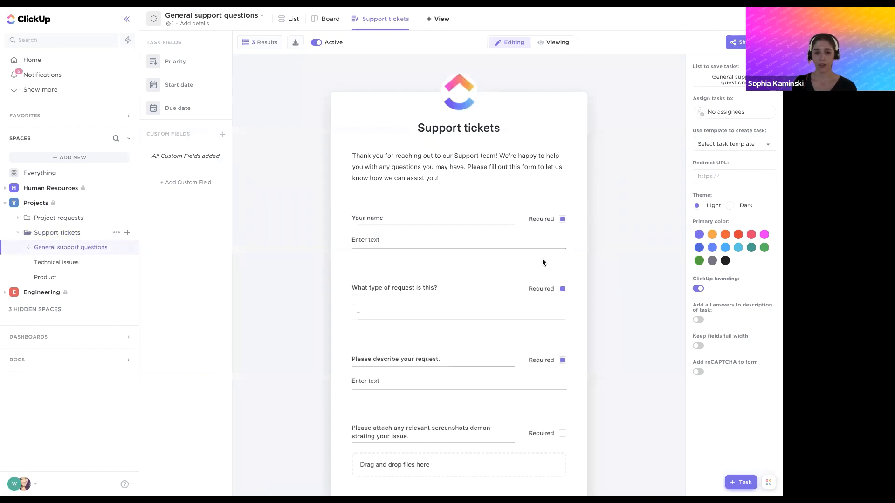
click(562, 41)
click(419, 290)
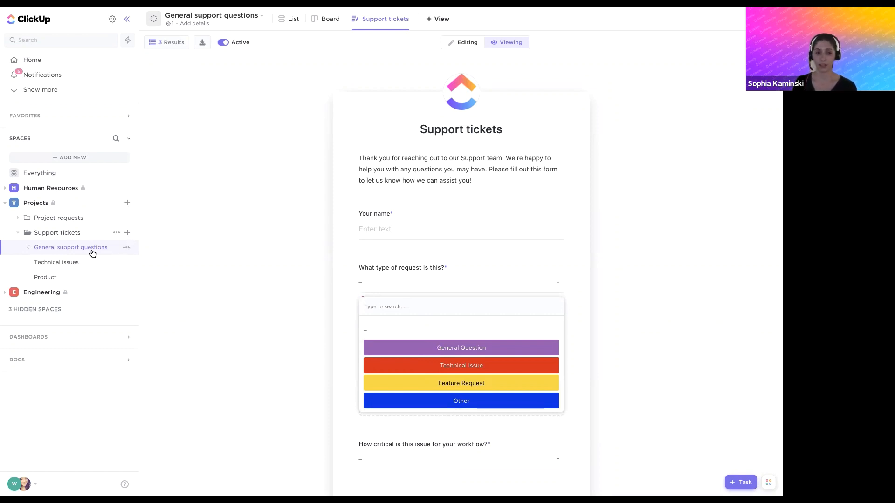
click(191, 298)
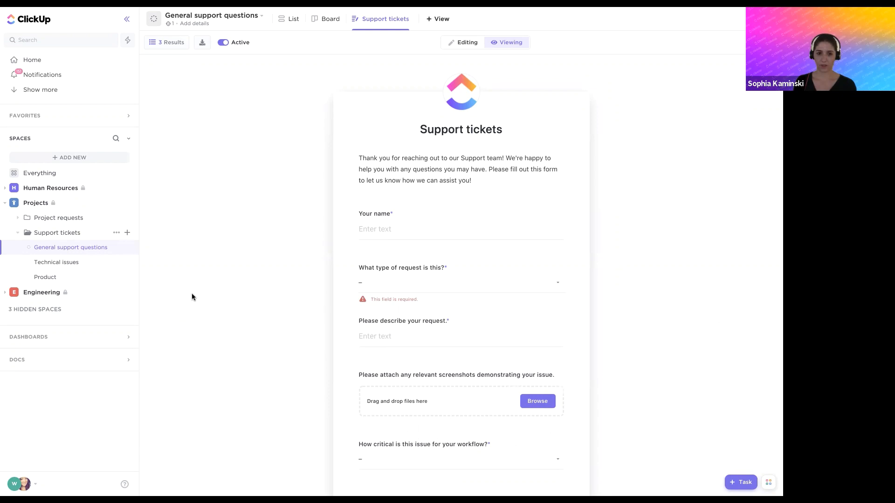
Create the task "New bug report" in the Technical issues list and look over its details
click(68, 265)
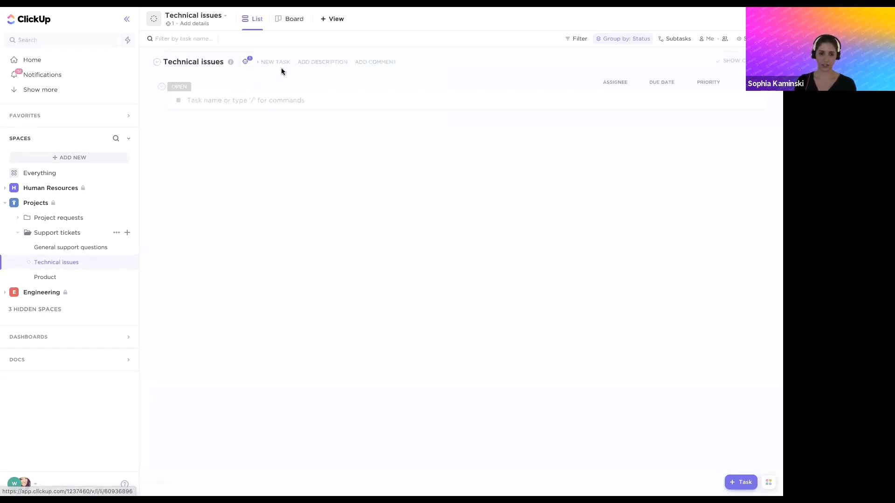
click(266, 96)
text(New bug report)
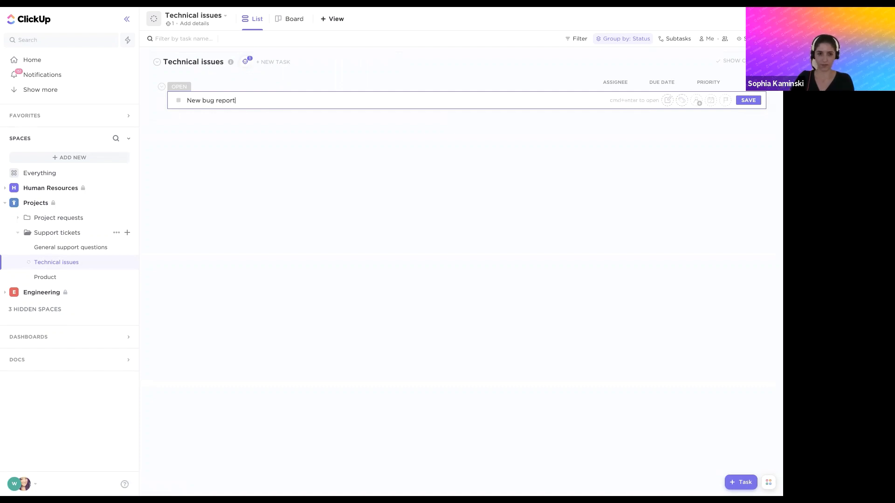
key(Return)
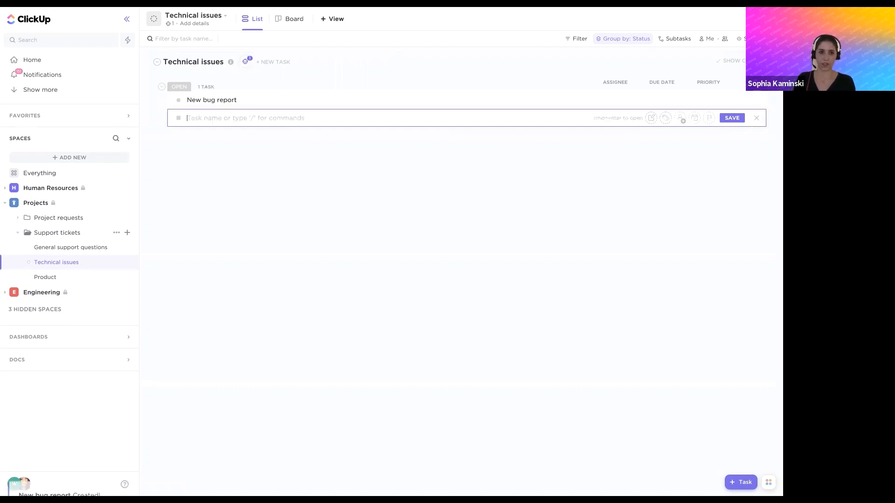
click(207, 101)
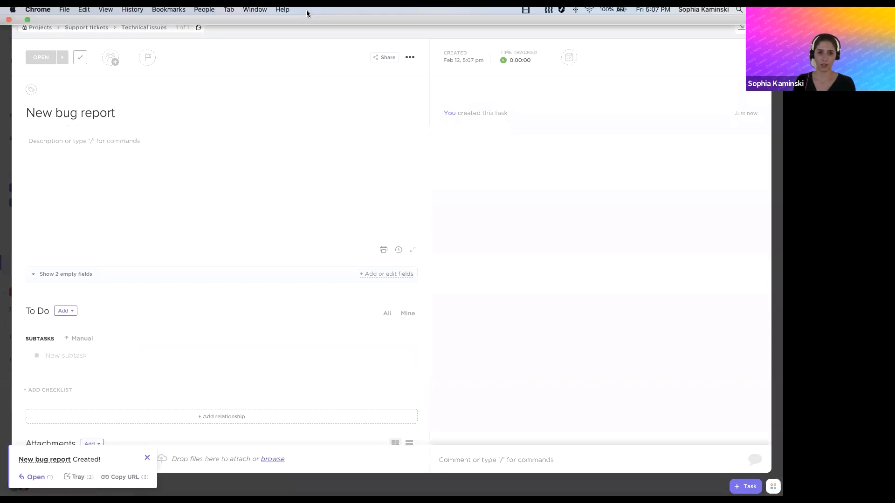
click(623, 14)
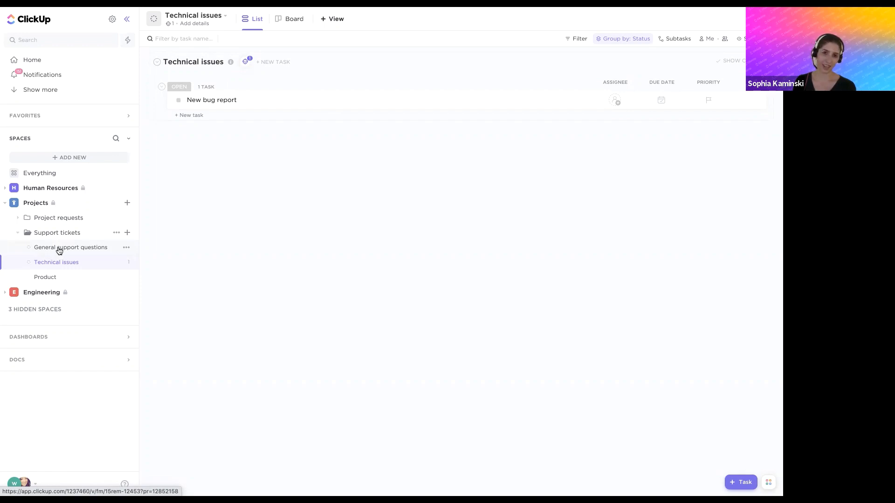
Review the trigger and all actions of the active automation on the Technical issues list without changing it
click(244, 62)
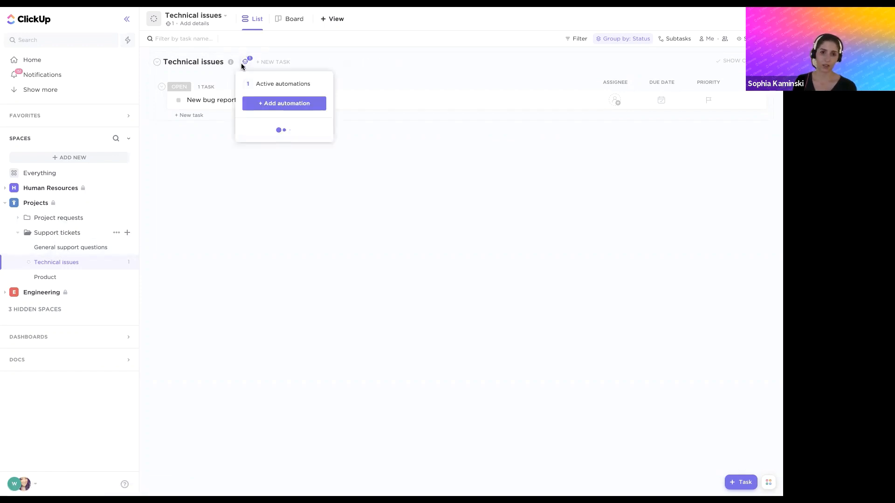
click(267, 84)
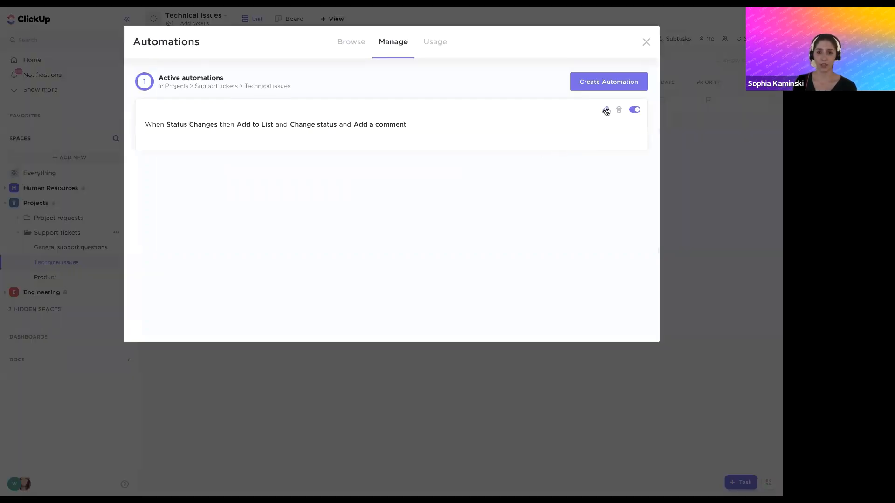
click(606, 110)
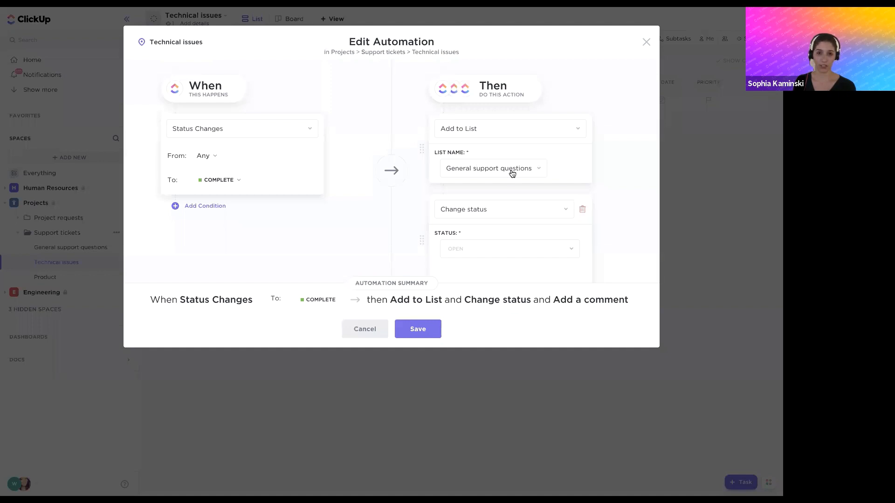
scroll(511, 174, down, 1)
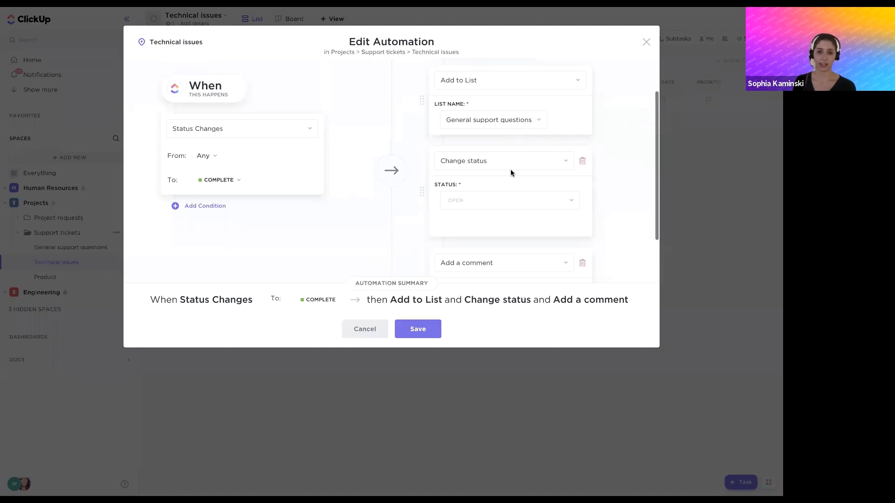
scroll(489, 205, down, 1)
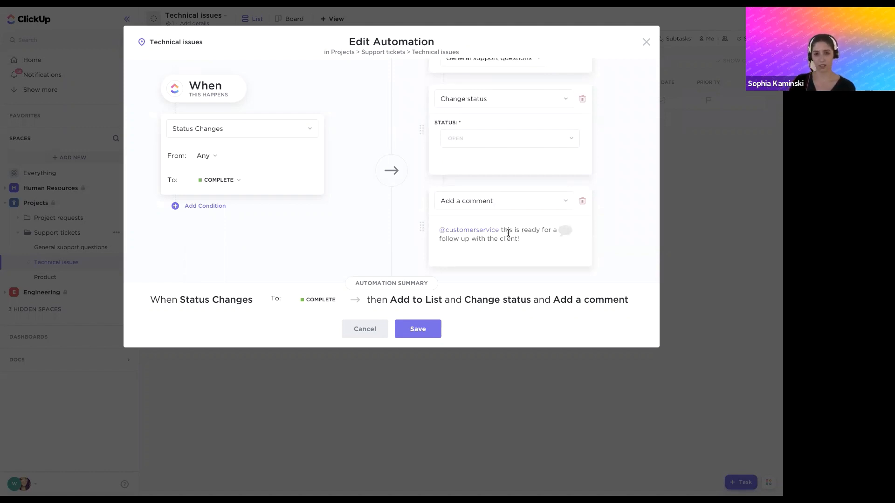
click(646, 42)
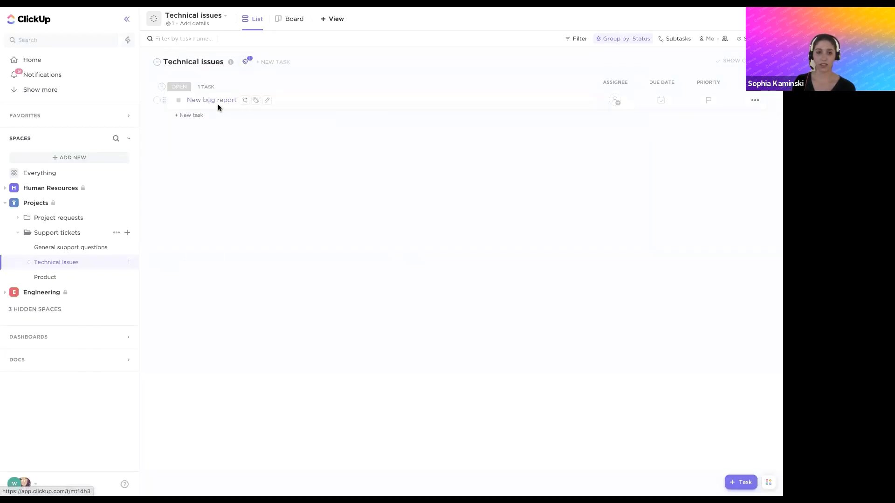
Set the New bug report task's status to Complete, and reopen the task to check its activity
click(208, 100)
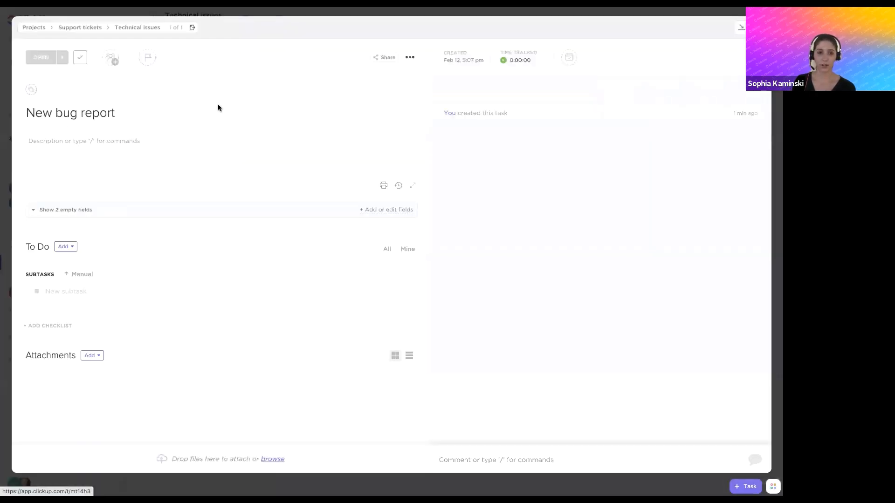
click(46, 57)
click(78, 157)
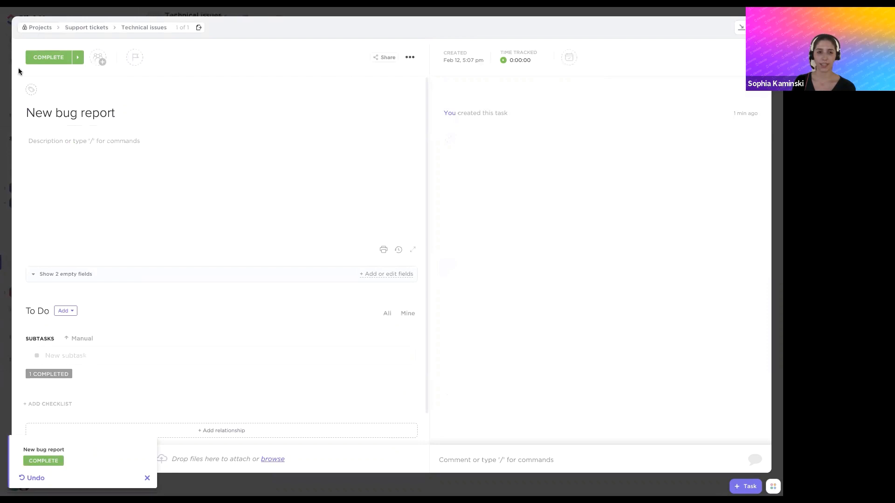
key(Escape)
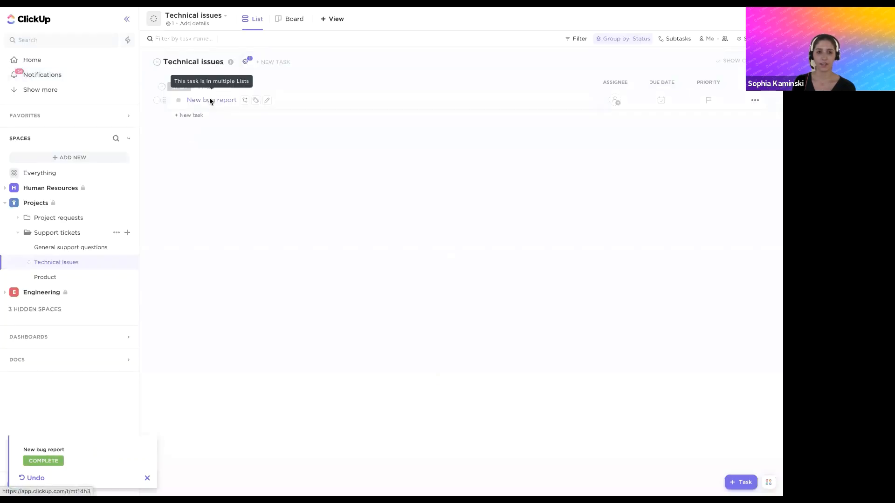
click(209, 98)
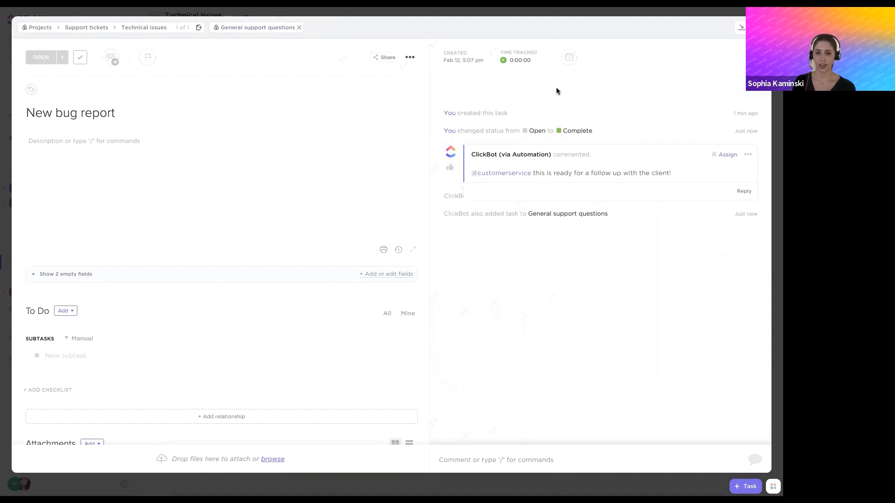
click(543, 16)
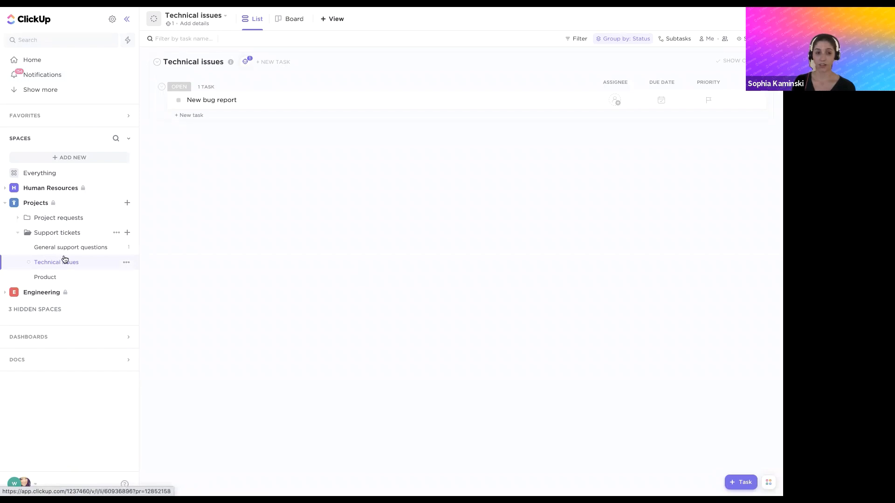
Open the New bug report task from the General support questions list and mark it complete
click(63, 252)
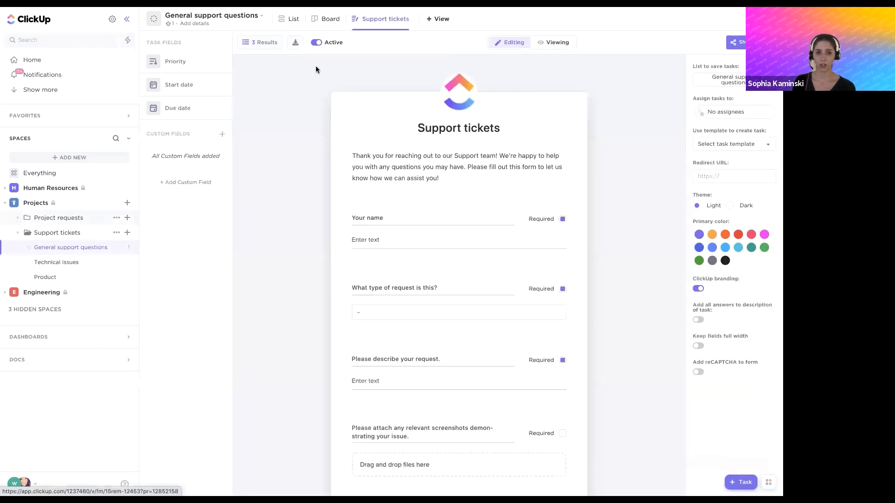
click(289, 19)
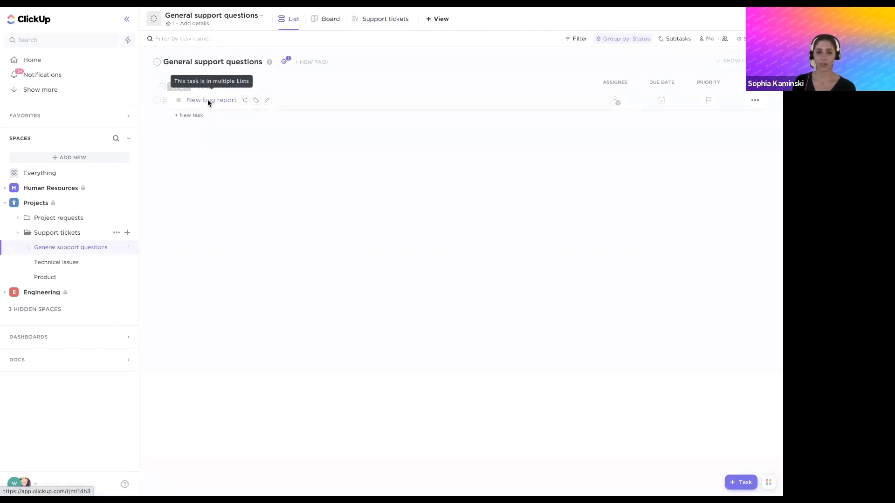
click(208, 99)
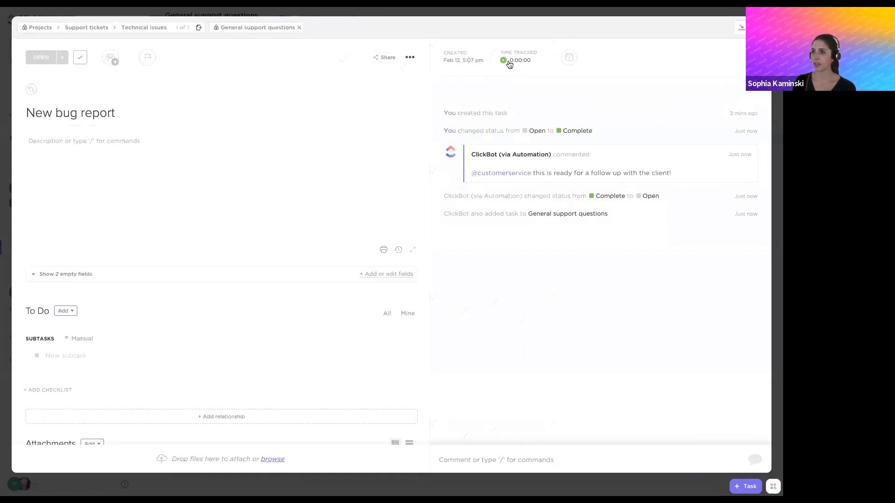
click(80, 58)
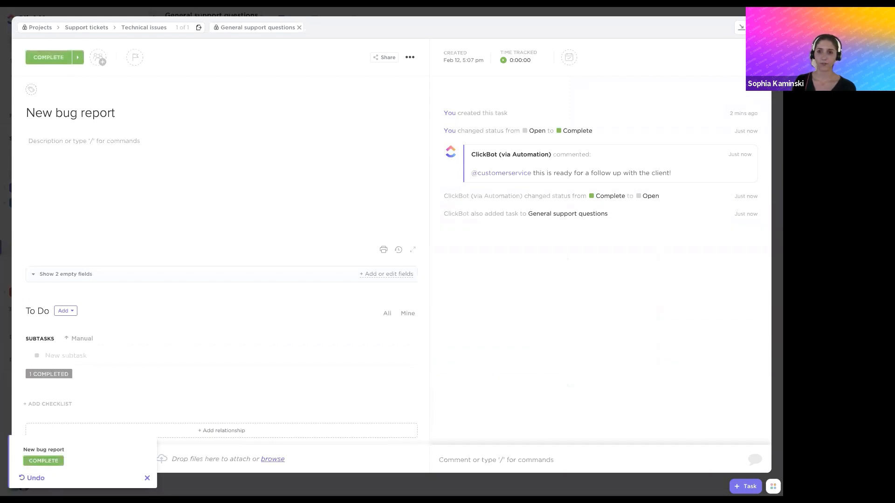
key(Escape)
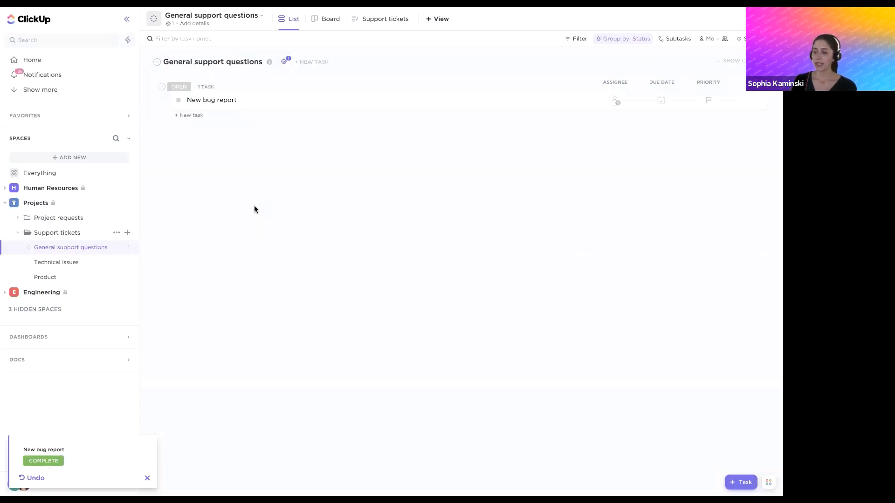
Review the General support questions list's active automations and browse the Bugsnag, Calendly and Twilio integration automations
click(284, 62)
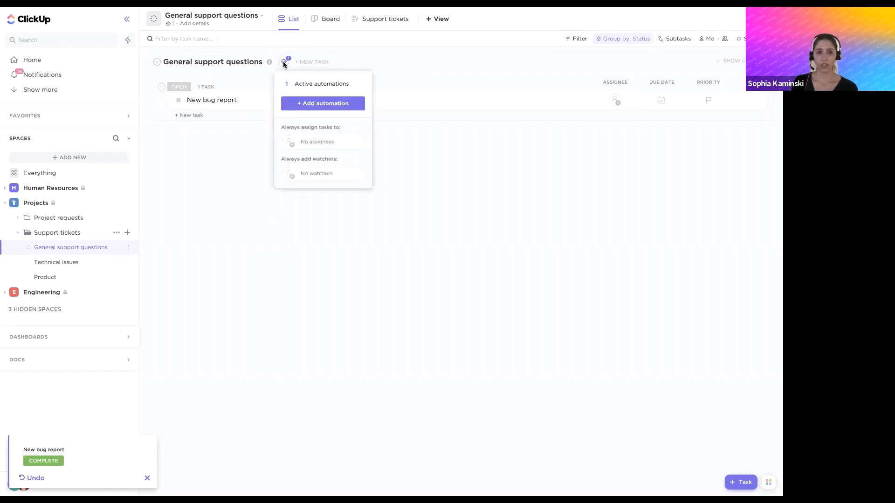
click(307, 83)
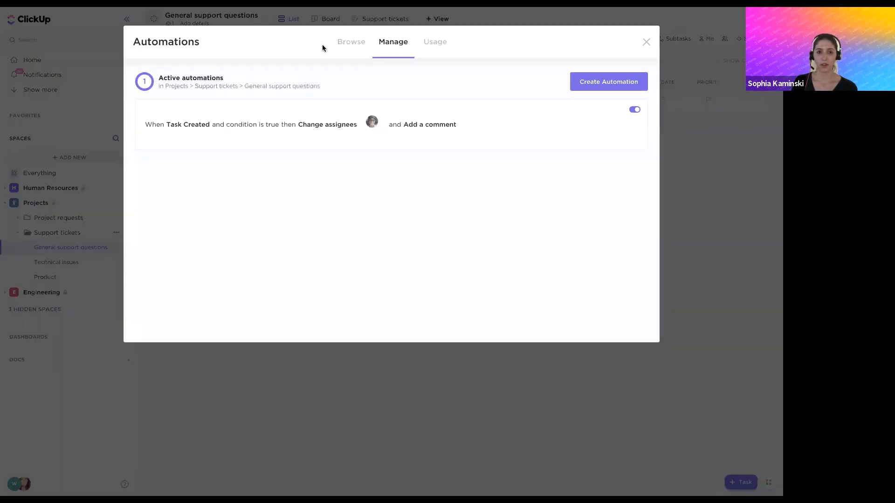
click(343, 47)
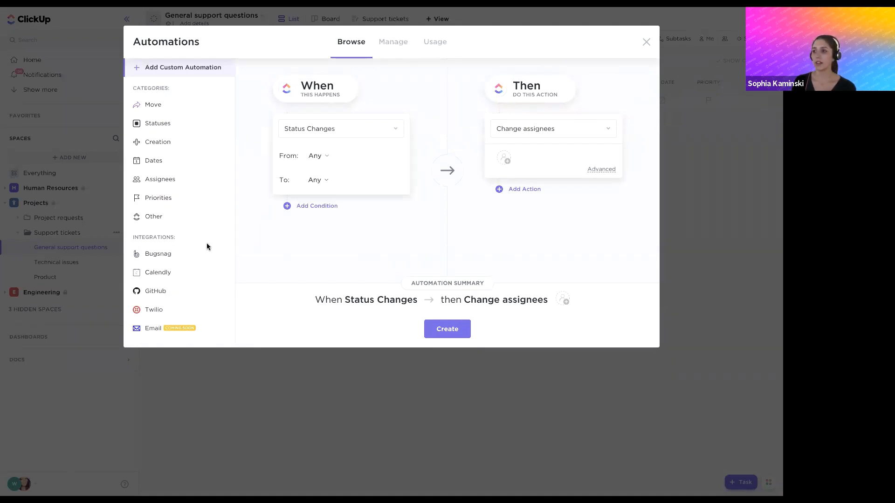
click(161, 253)
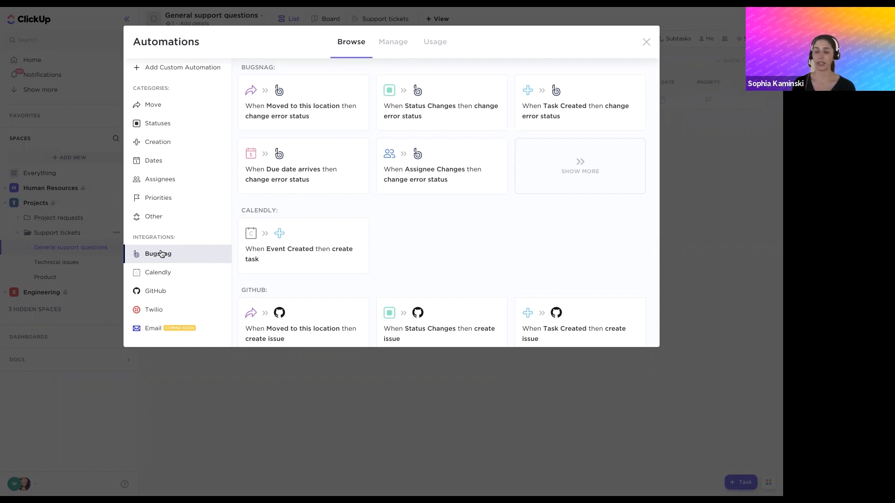
click(167, 273)
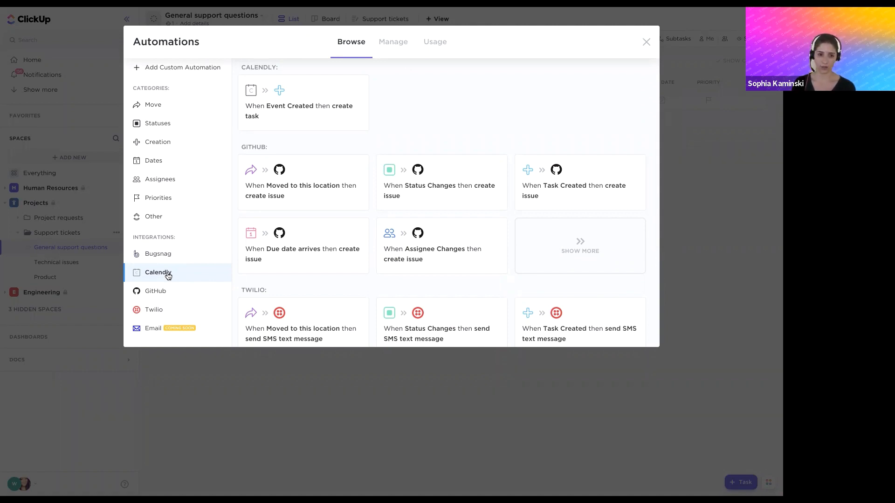
click(160, 310)
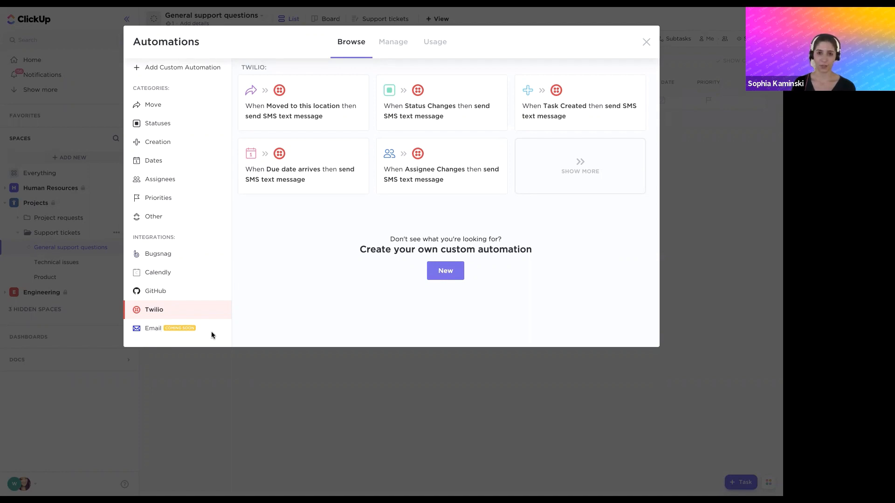
click(644, 44)
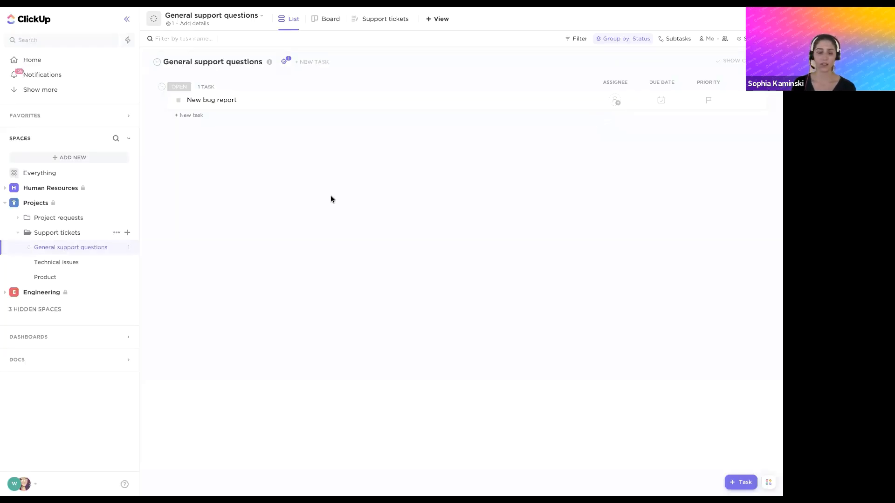
Review the import options for saving the Support tickets folder as a template, and close the dialog without saving
click(116, 234)
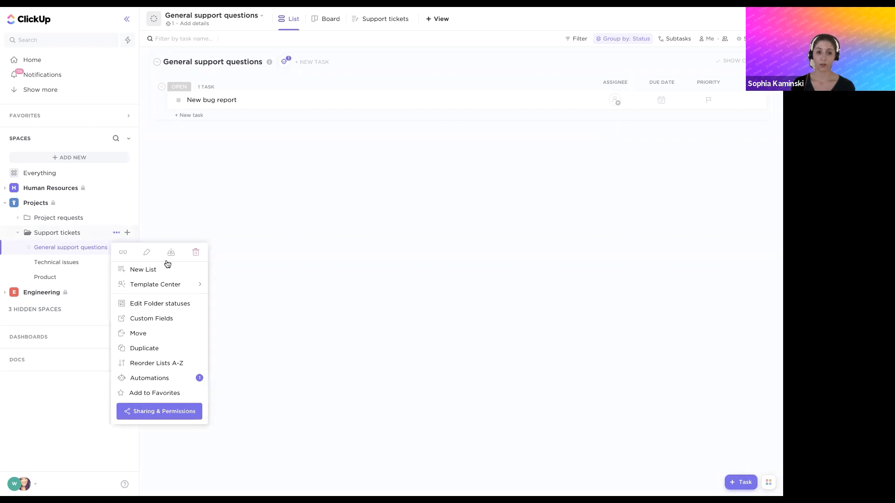
mouse_move(161, 281)
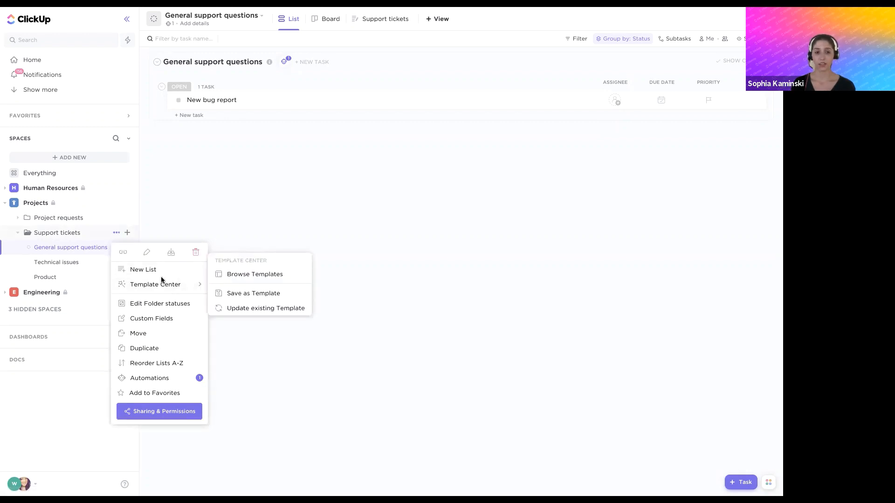
click(241, 295)
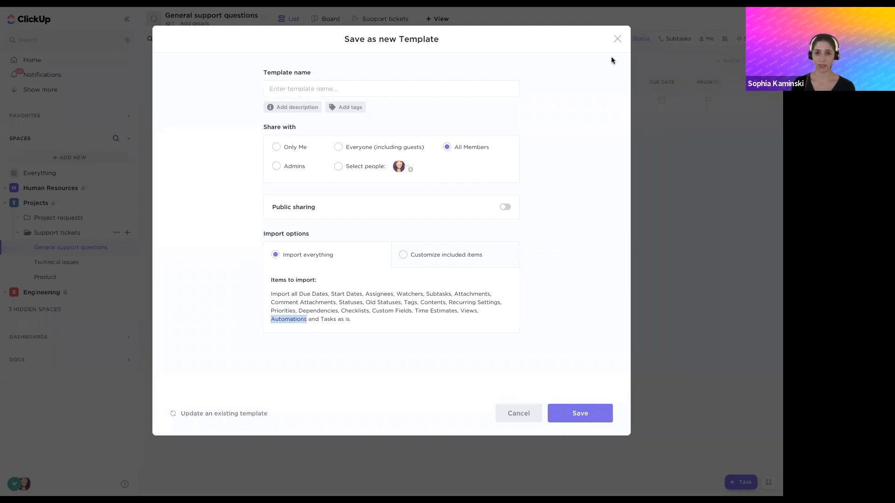
click(617, 39)
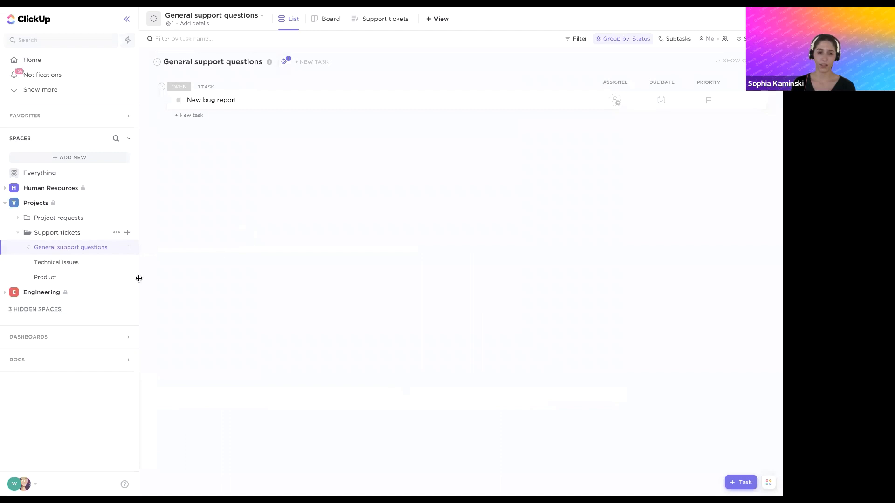
Expand the Engineering space and its Sprint Folder, and check where ClickApps is found among the workspace settings
click(6, 293)
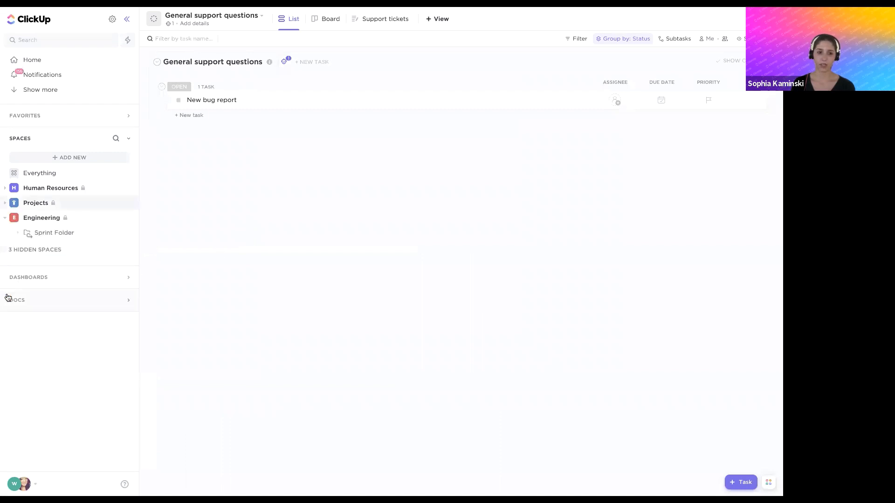
click(19, 233)
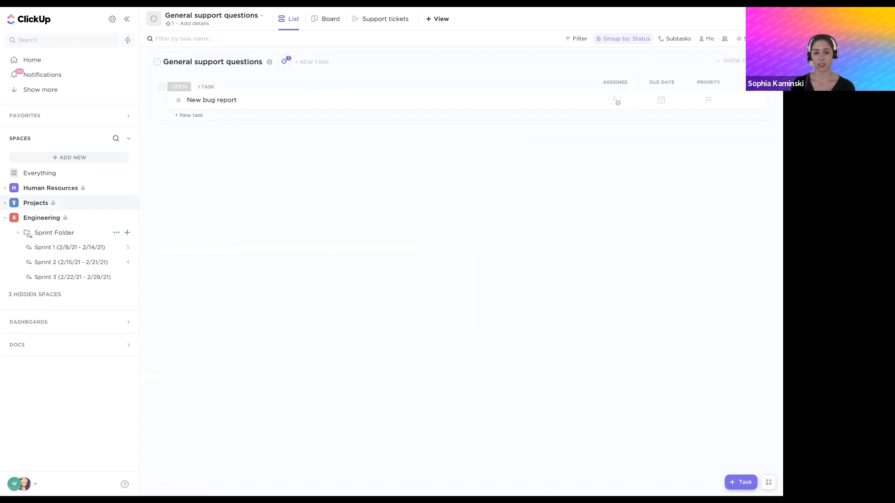
click(22, 485)
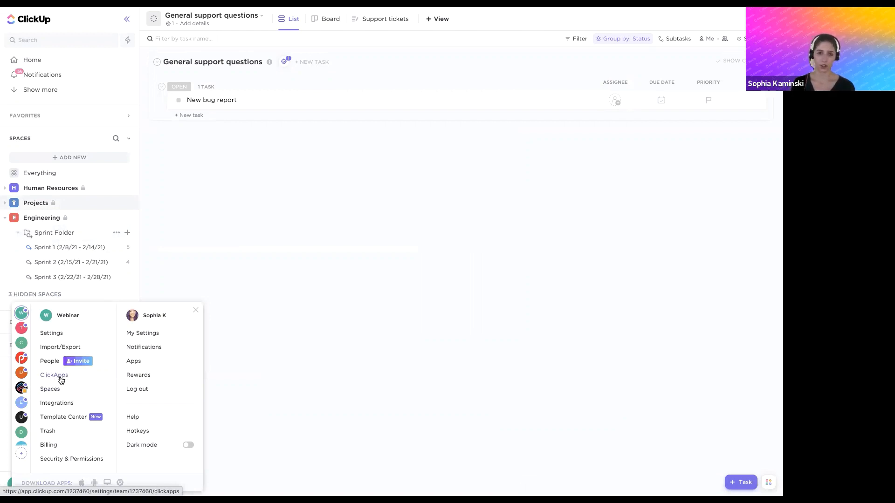
click(229, 258)
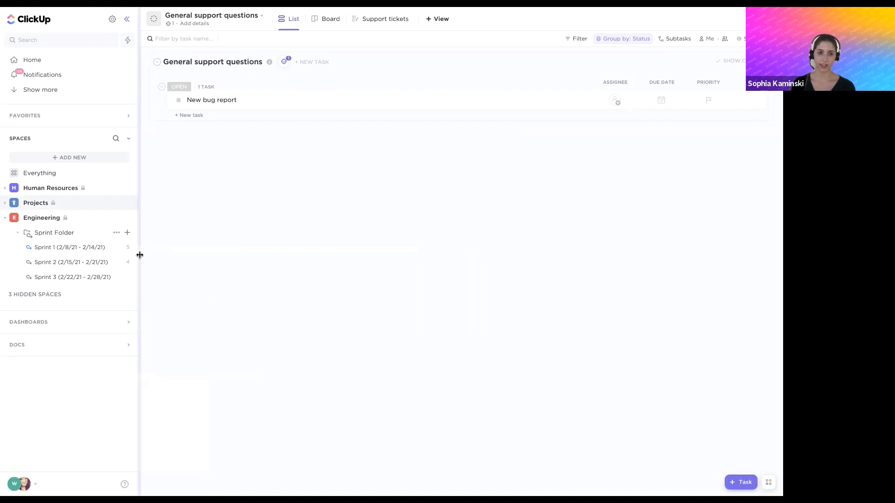
Review the Sprint Folder's sprint settings, including its Sprints Automation options, without changing them, and collapse the Engineering space
click(116, 233)
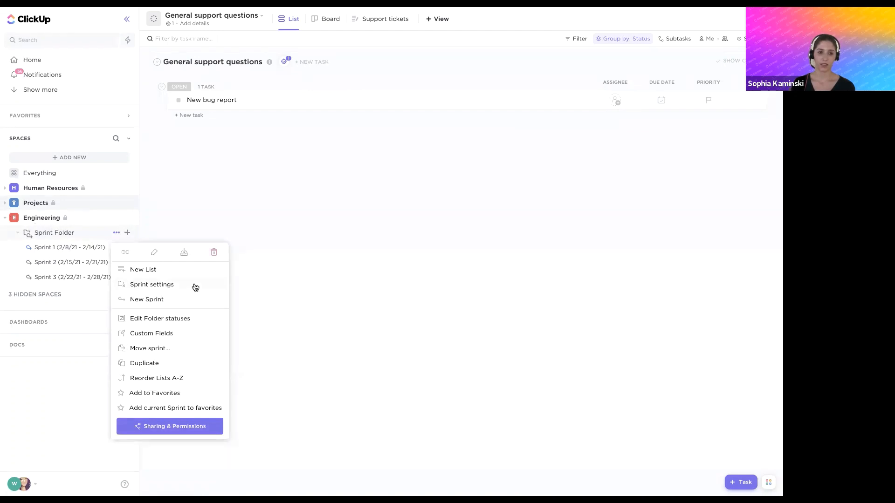
click(158, 285)
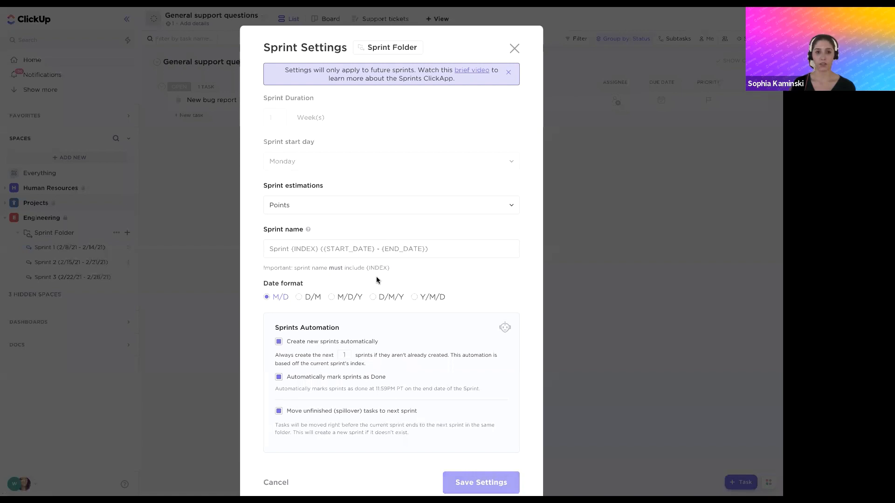
scroll(377, 280, down, 1)
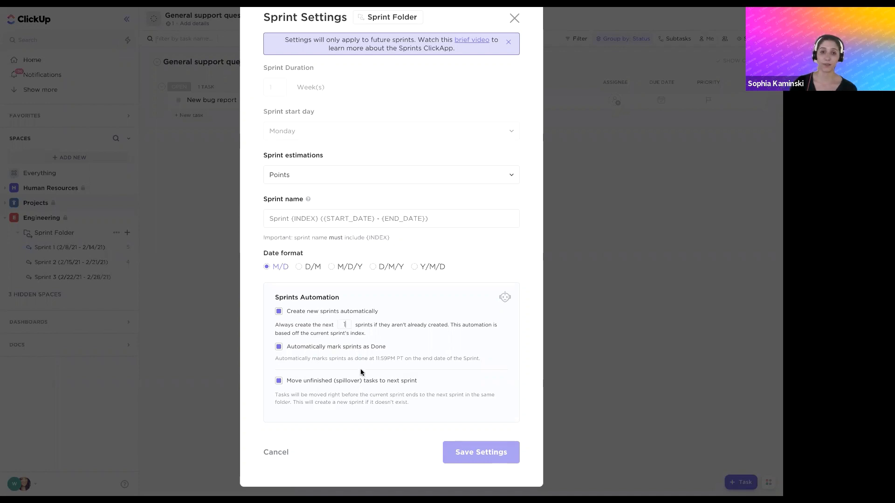
click(514, 19)
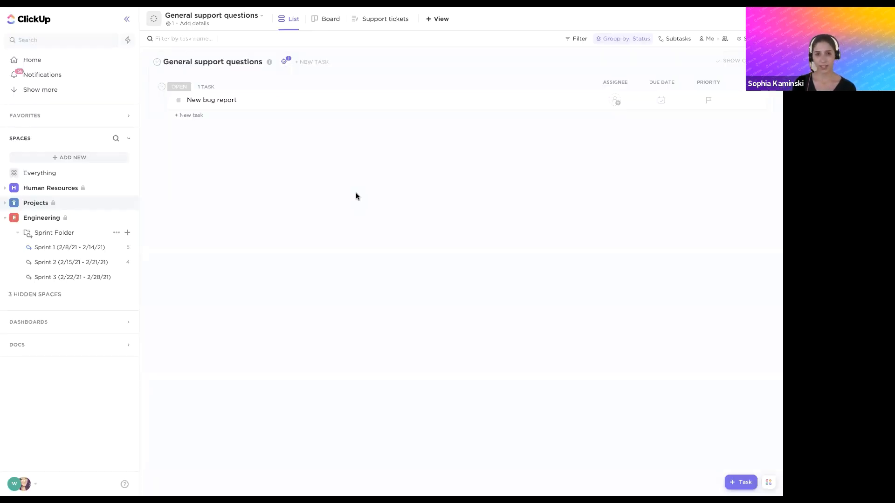
click(6, 218)
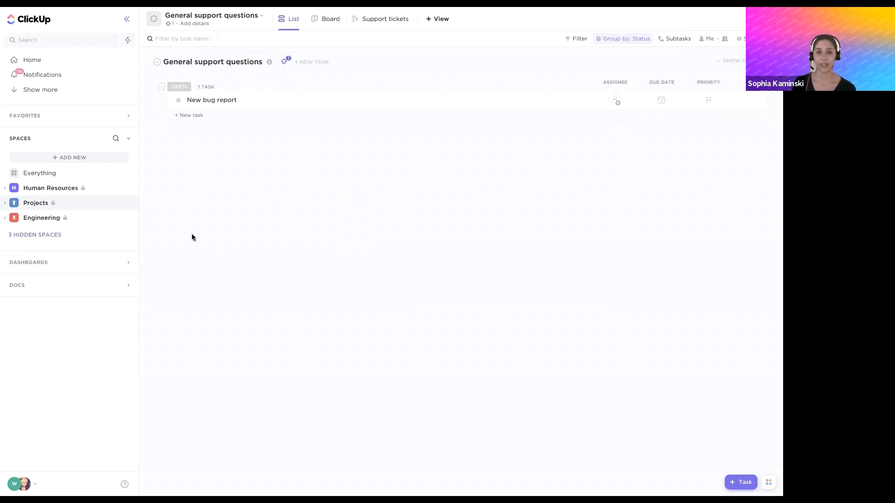
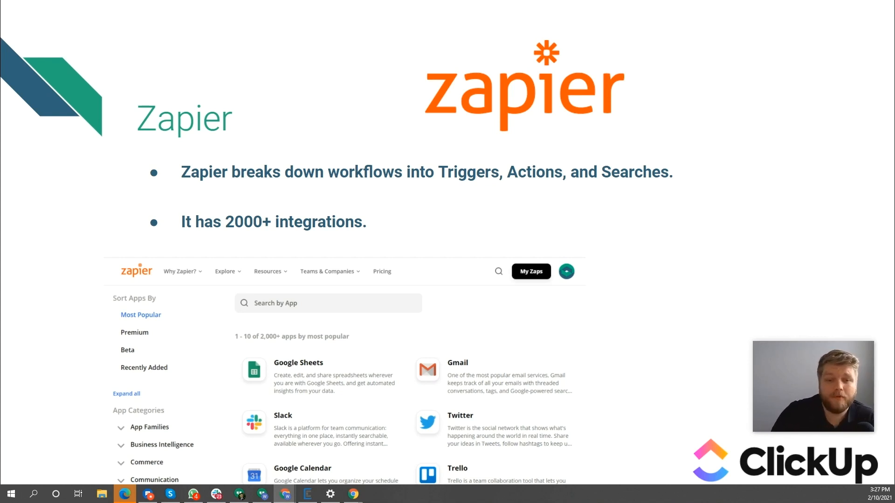
Open Zapier's ClickUp integrations page from the ClickUp's App slide and review its supported triggers, actions and Zap templates
key(Right)
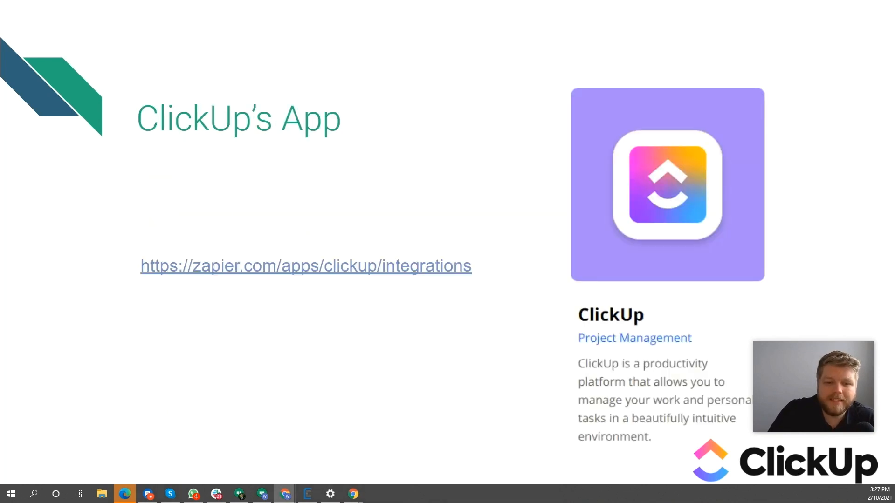
click(371, 272)
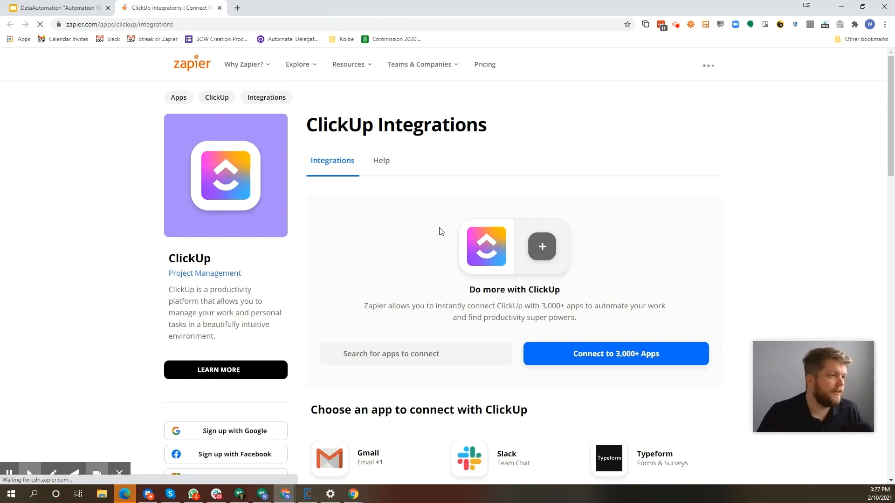
scroll(439, 231, down, 7)
scroll(440, 230, down, 11)
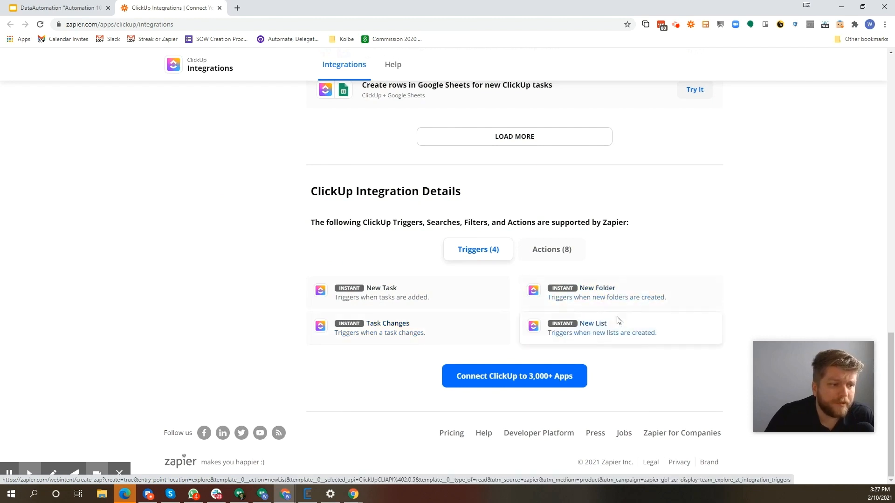
click(555, 249)
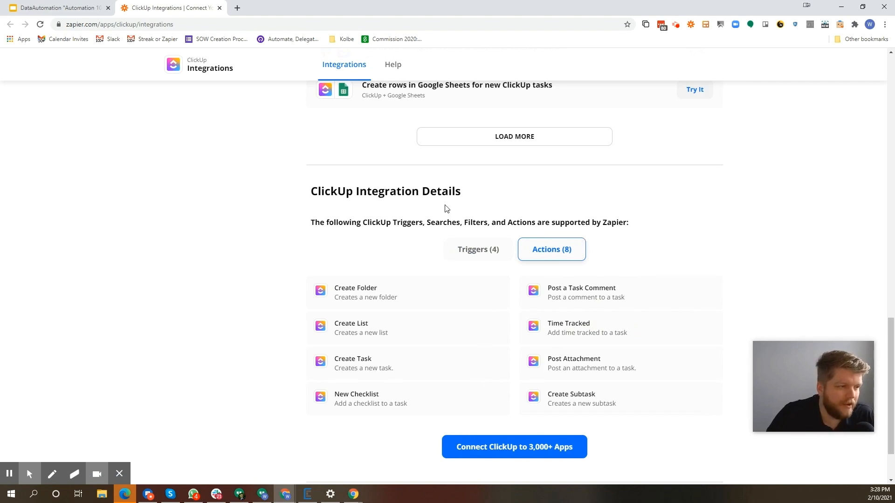
scroll(411, 280, up, 20)
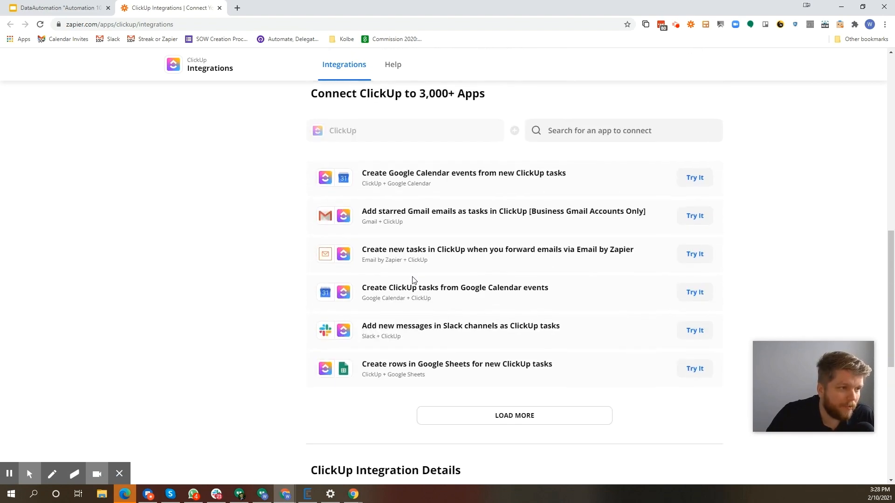
scroll(413, 281, down, 9)
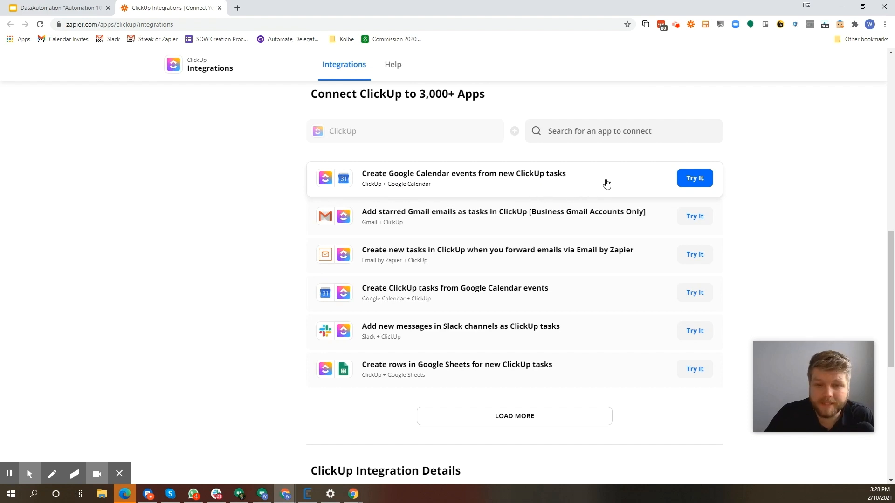
Try the "Create Google Calendar events from new ClickUp tasks" template, inspect its calendar action in Advanced Mode, and close the page
click(695, 181)
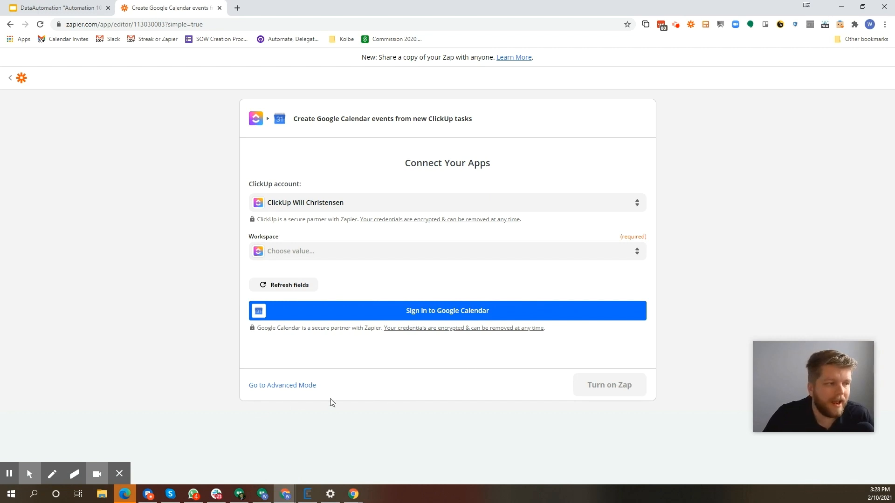
click(293, 385)
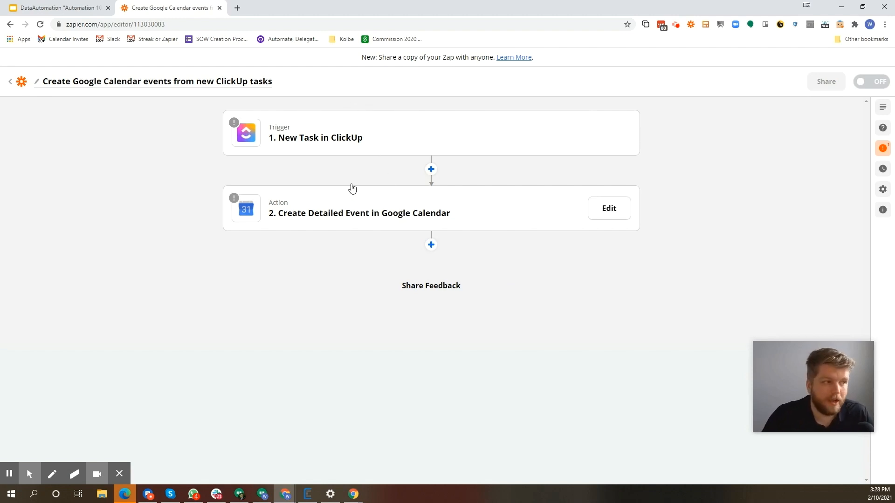
click(385, 207)
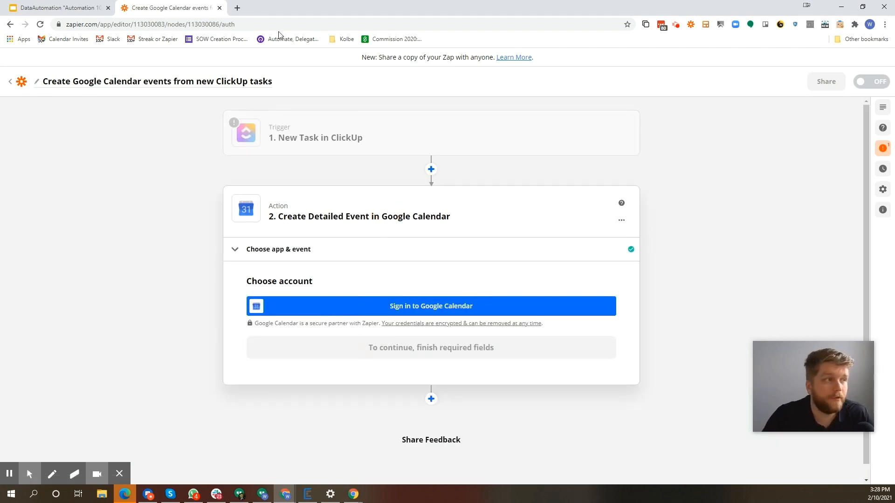
click(220, 8)
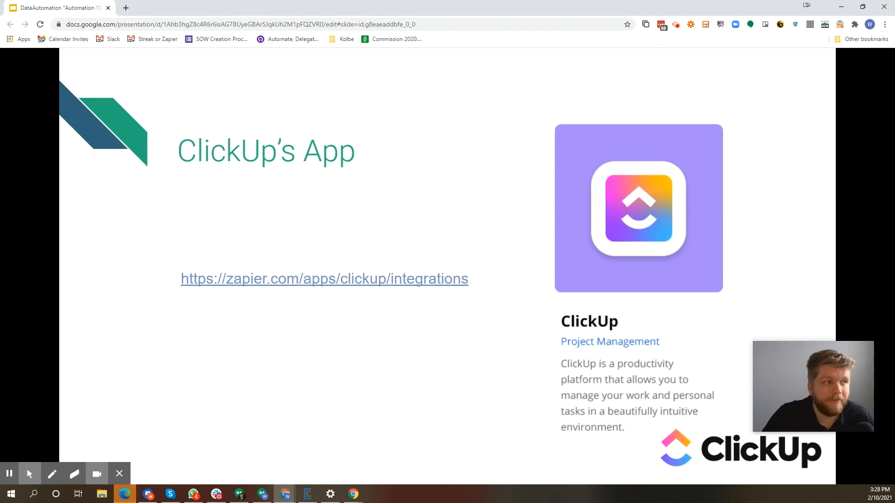
Return the presentation to full screen and advance it to the "Let's get our hands dirty!!!!" slide
right_click(741, 120)
click(747, 101)
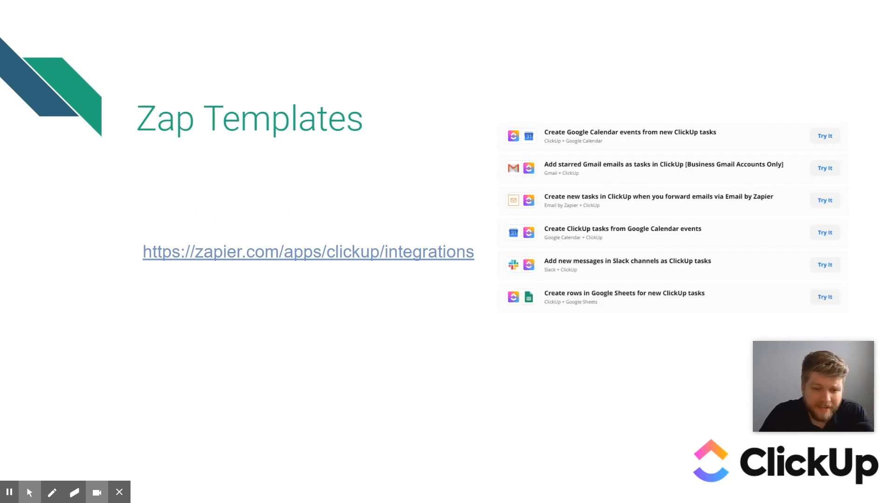
key(Right)
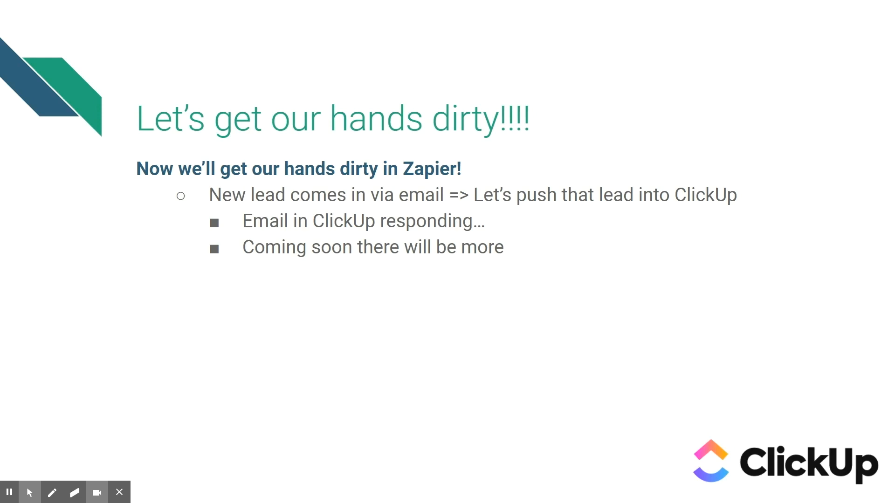
Switch to the browser window holding ClickUp and Zapier, reload the suspended My Zaps page, and maximize the window
key(super+Tab)
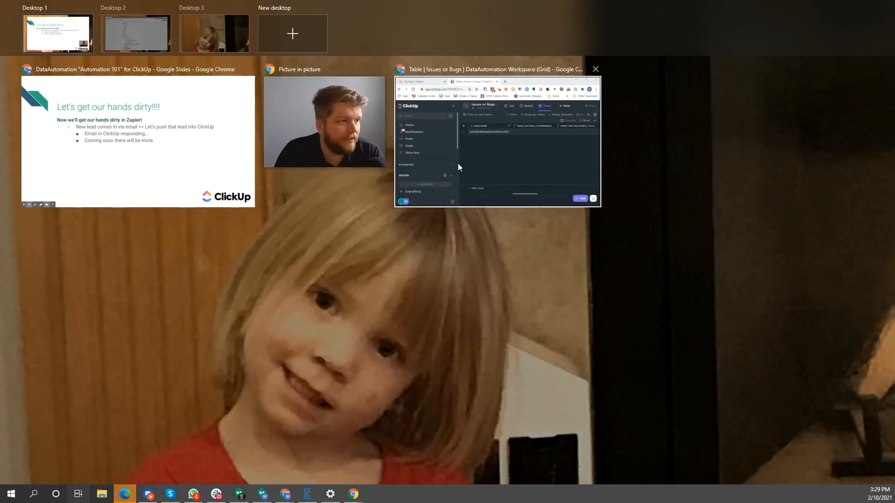
click(443, 154)
key(super+Tab)
click(453, 115)
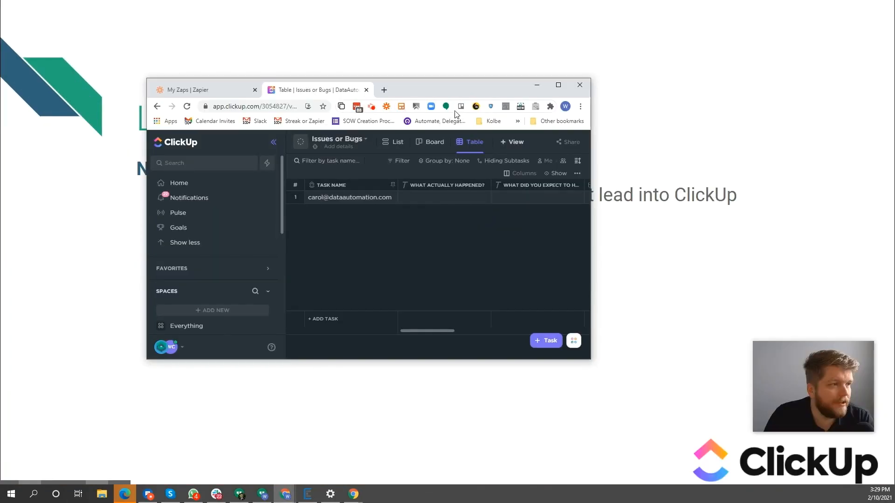
click(209, 91)
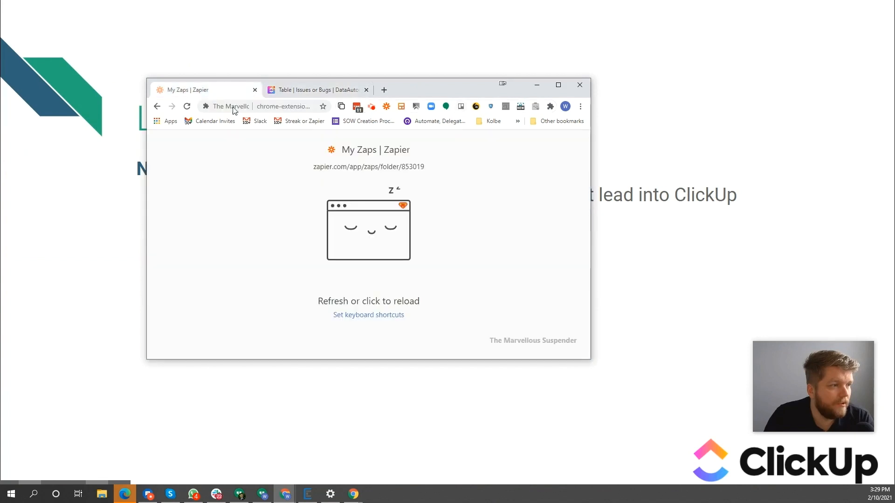
click(309, 183)
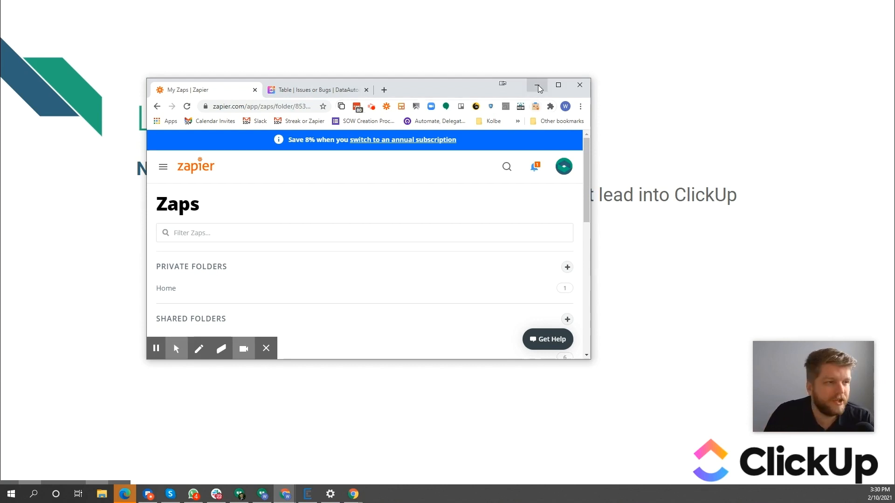
click(565, 87)
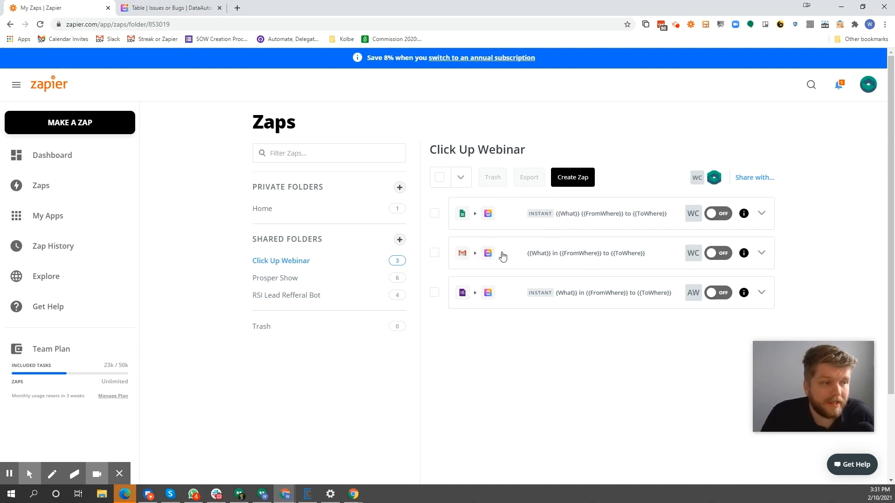
Open the Gmail-to-ClickUp Zap in the Click Up Webinar folder and review the trigger event options, keeping New Email Matching Search
click(569, 255)
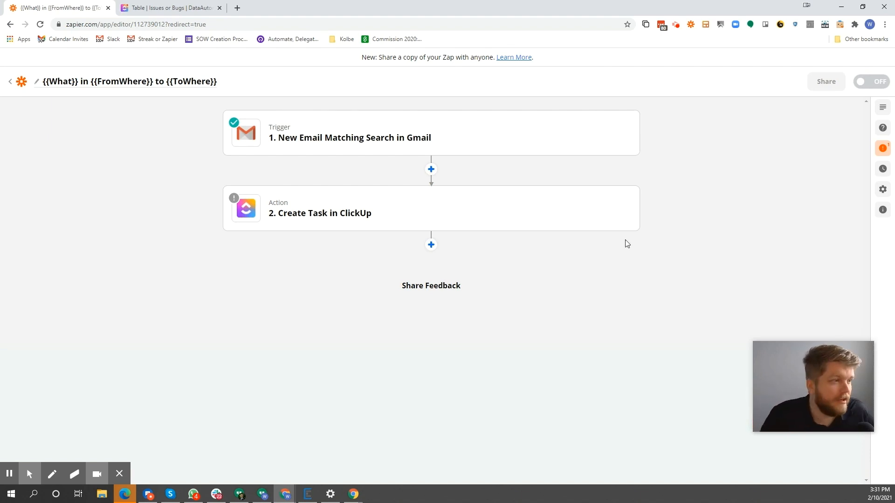
click(407, 135)
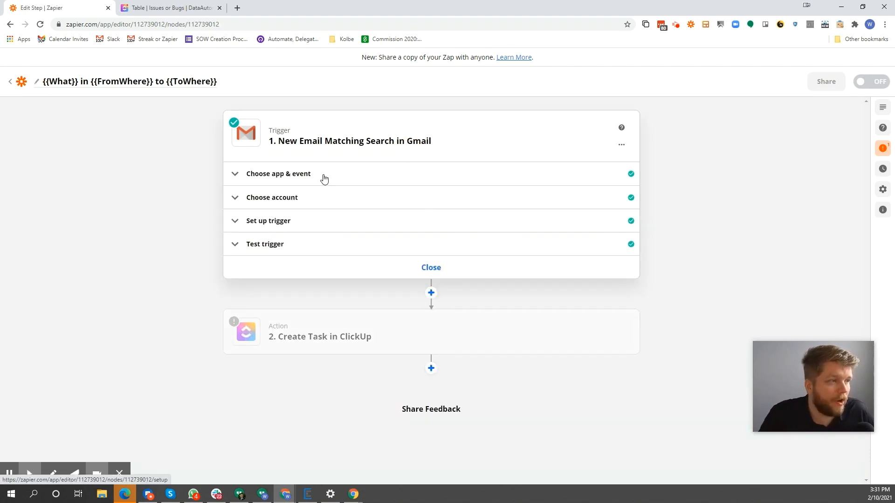
click(324, 177)
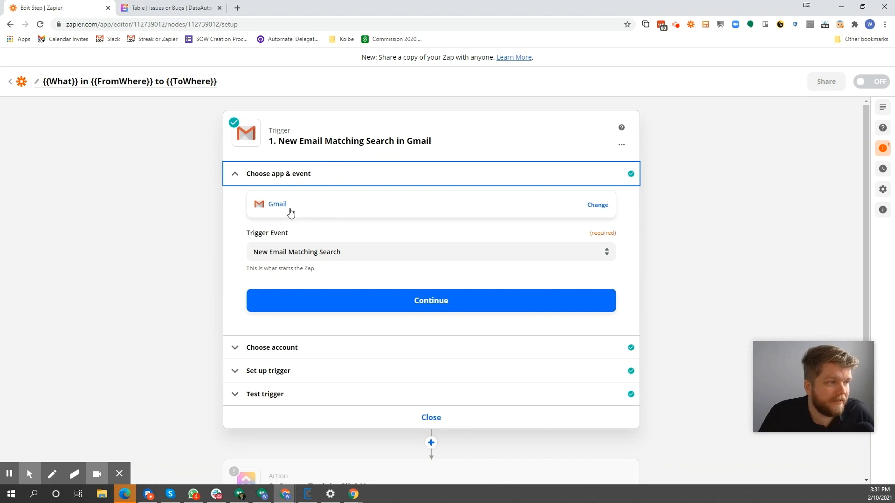
click(338, 252)
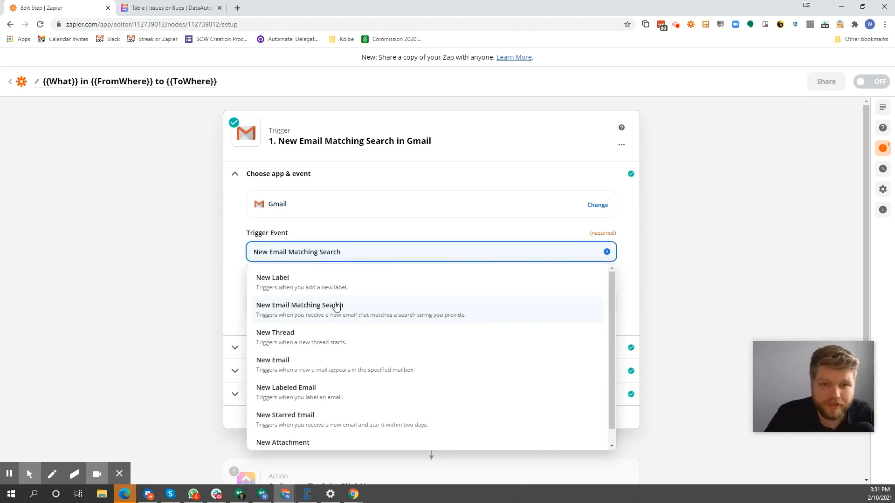
scroll(340, 393, down, 1)
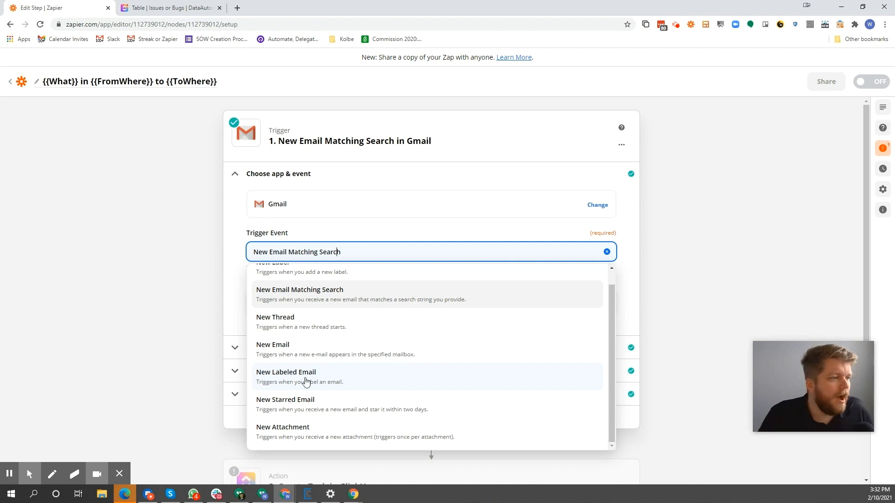
click(185, 246)
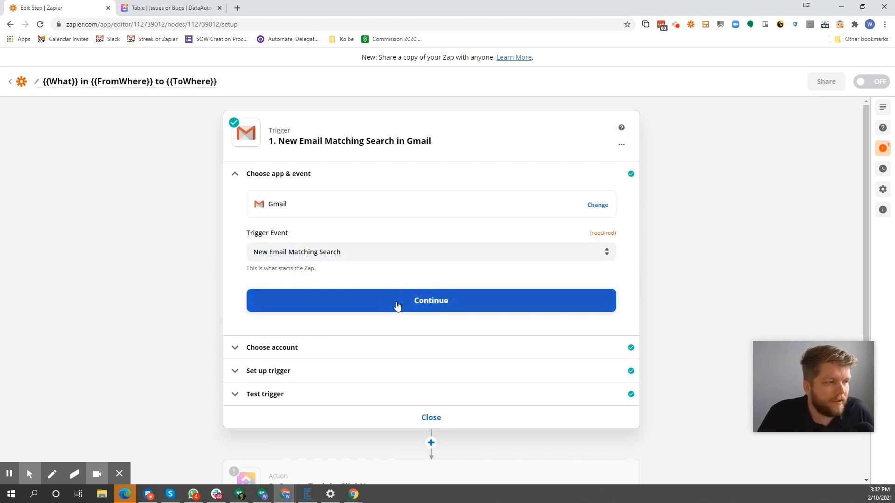
Continue to the trigger's account settings, review the connected Gmail accounts and the option to connect a new one, without changing the account
click(436, 308)
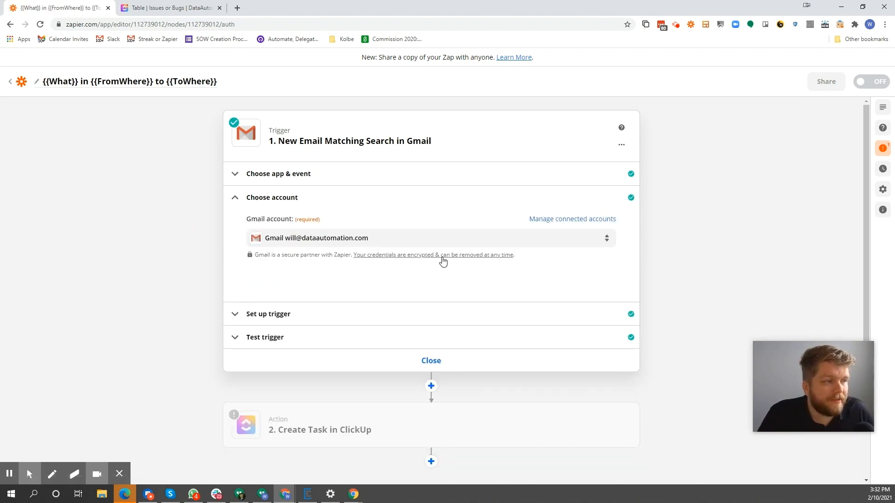
click(535, 240)
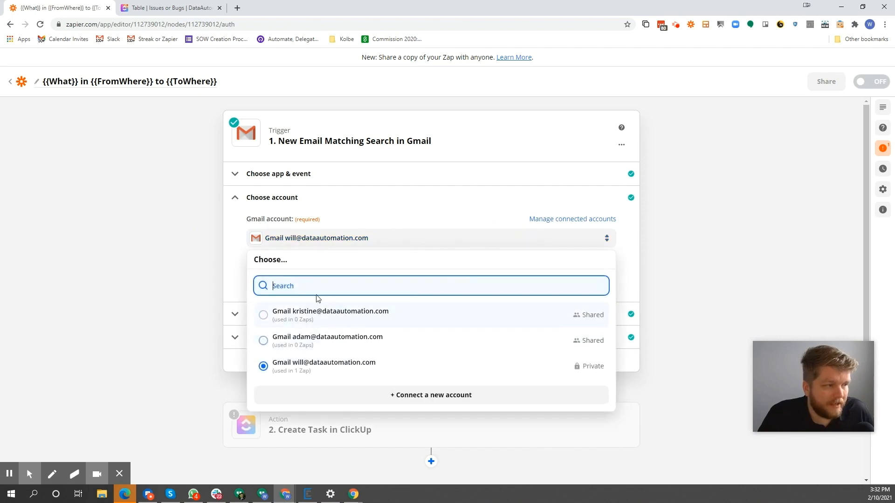
click(421, 402)
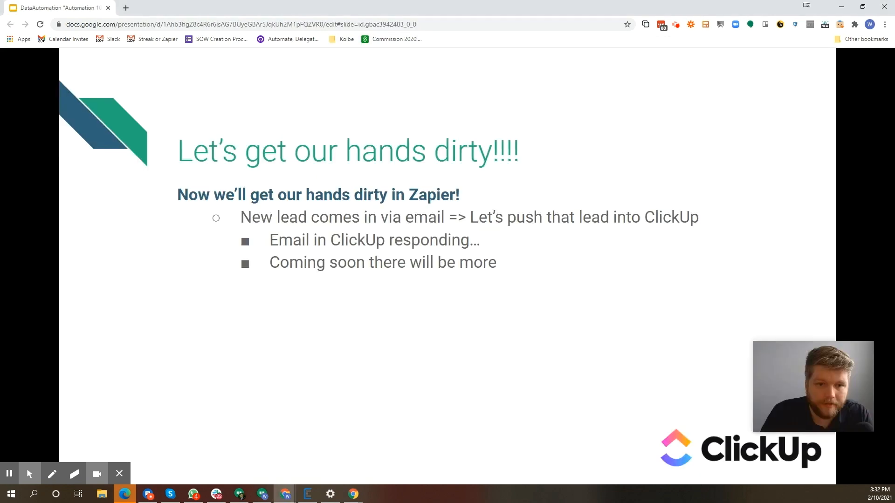
key(Escape)
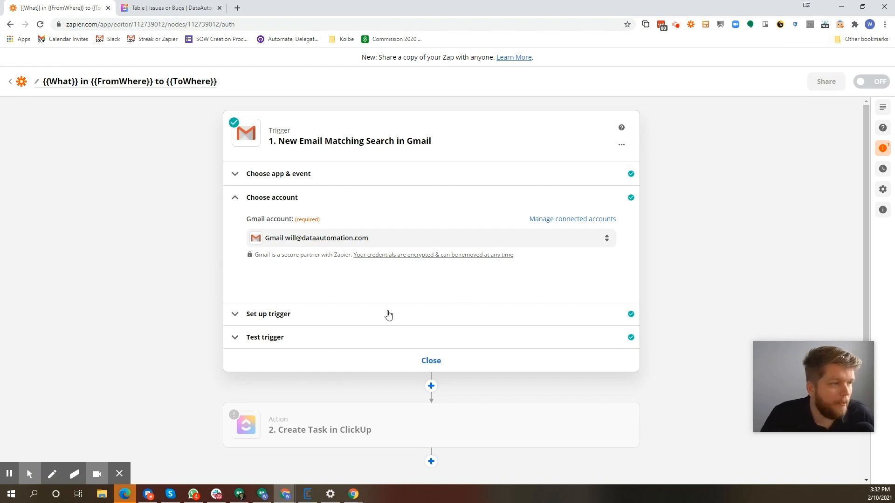
Review the Gmail trigger's search string and examine the sample email's snippet and headers in the trigger test data
click(368, 315)
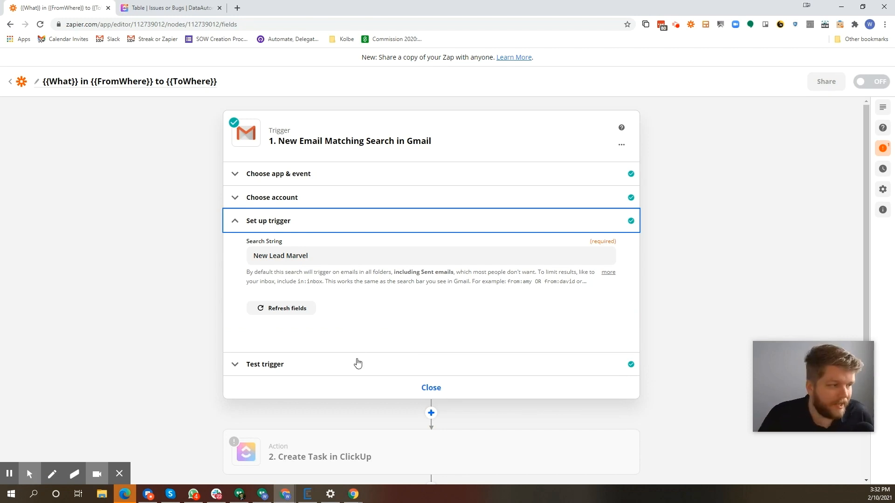
click(344, 374)
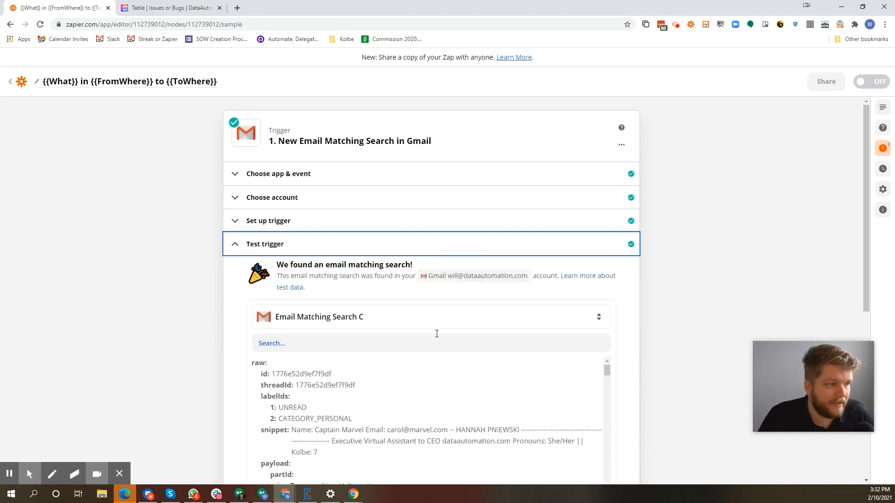
scroll(436, 333, down, 10)
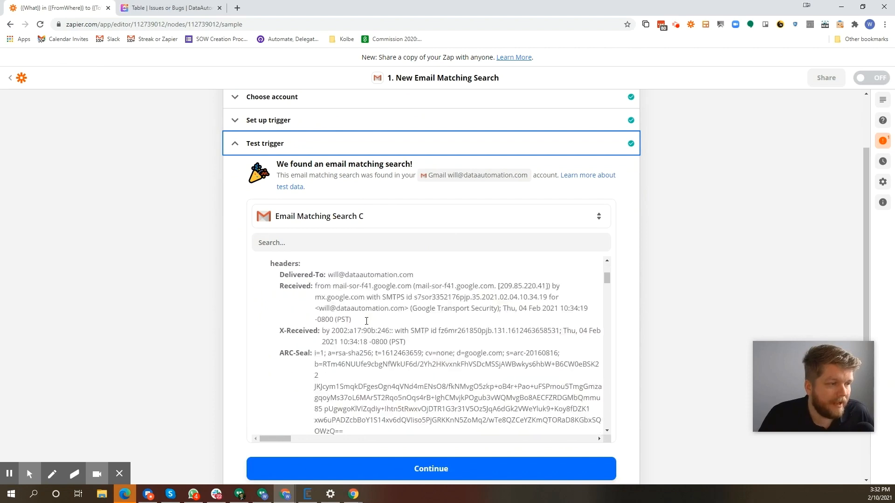
scroll(367, 321, up, 3)
drag(291, 329, 368, 329)
drag(342, 330, 447, 331)
click(443, 331)
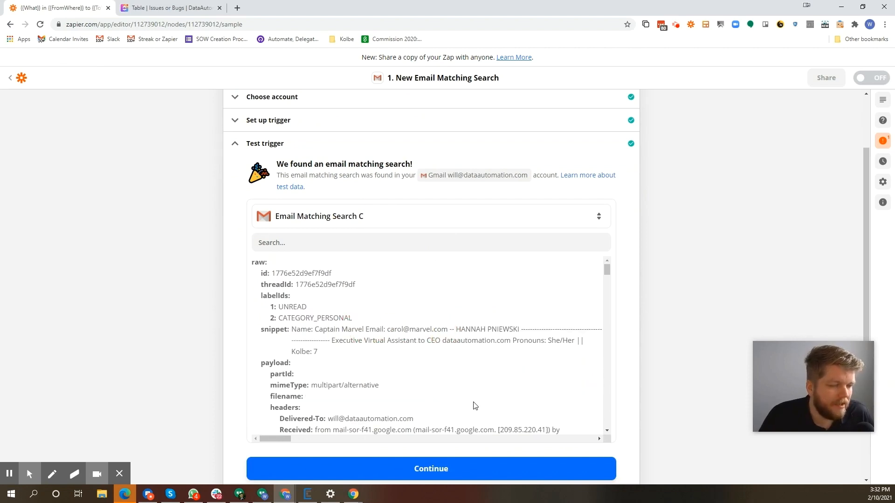
scroll(437, 303, down, 15)
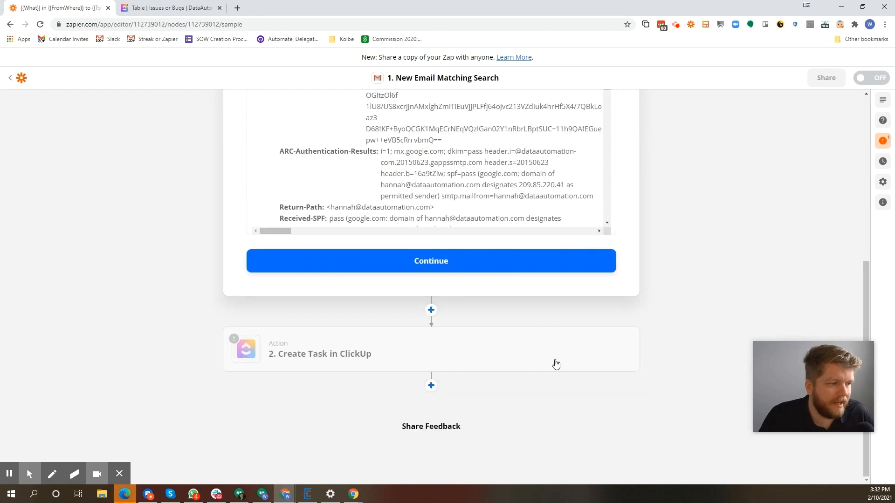
Continue to the Create Task in ClickUp action and review the alternative apps and action types, keeping ClickUp
click(486, 265)
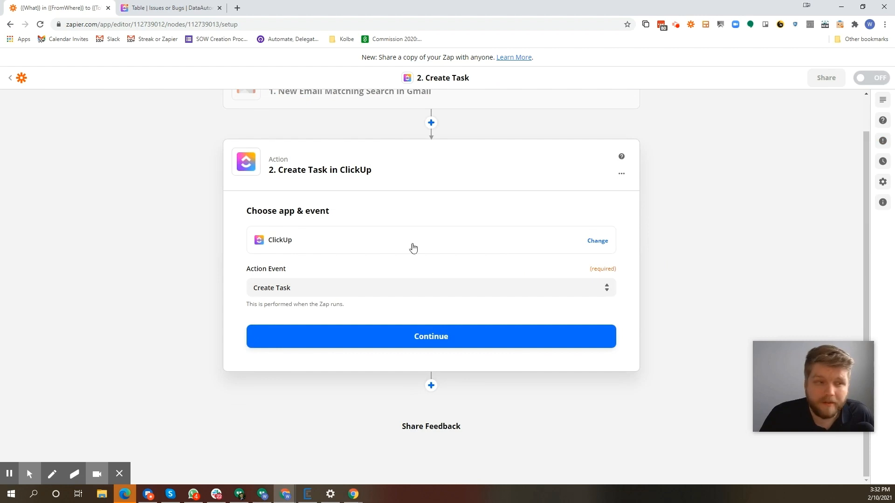
click(371, 240)
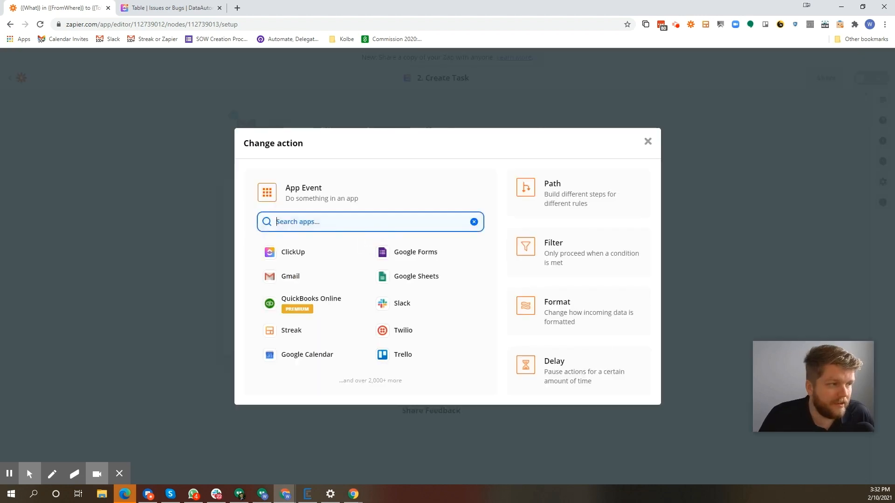
click(169, 233)
click(379, 282)
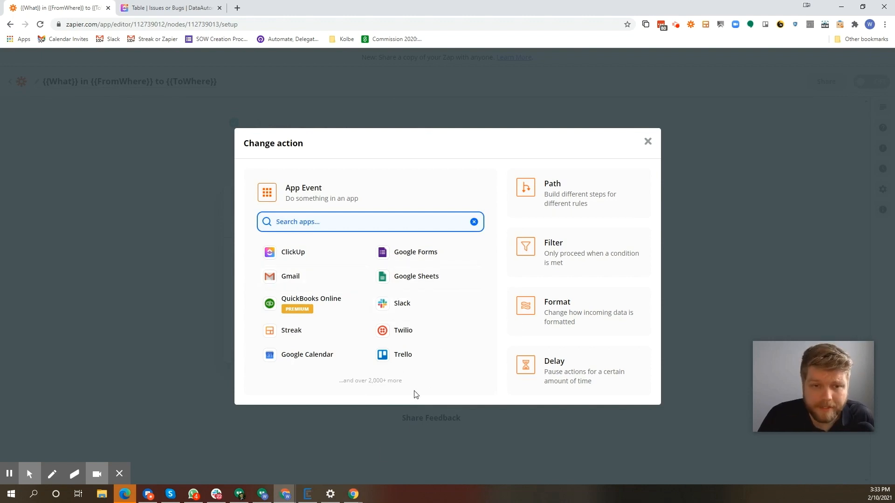
click(164, 303)
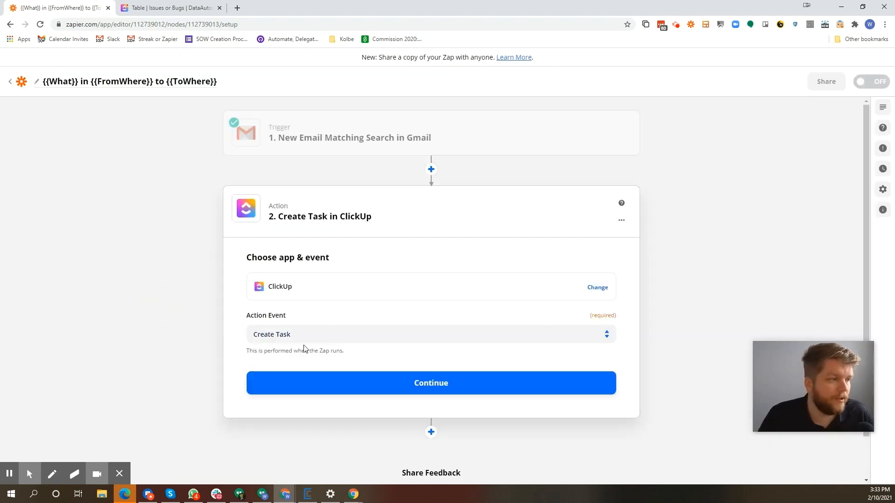
Accept the Create Task event, check the connected ClickUp account choices, and continue to the action setup with the current account
click(392, 389)
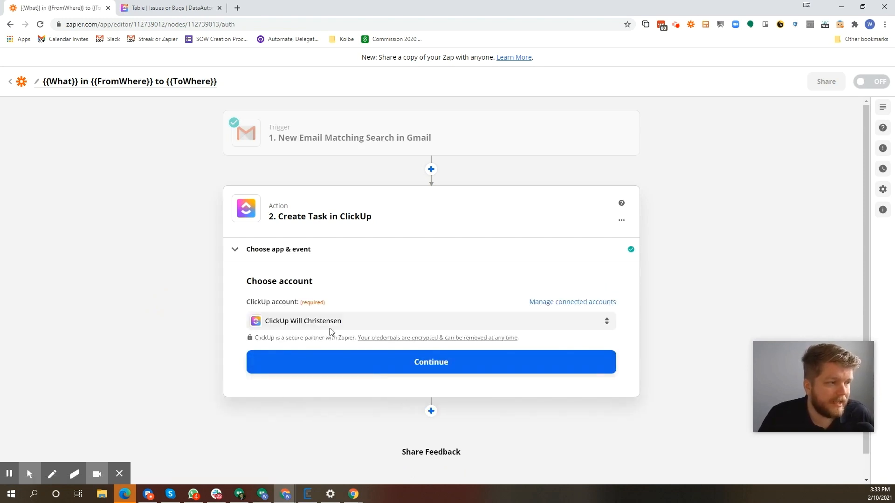
click(337, 321)
click(149, 323)
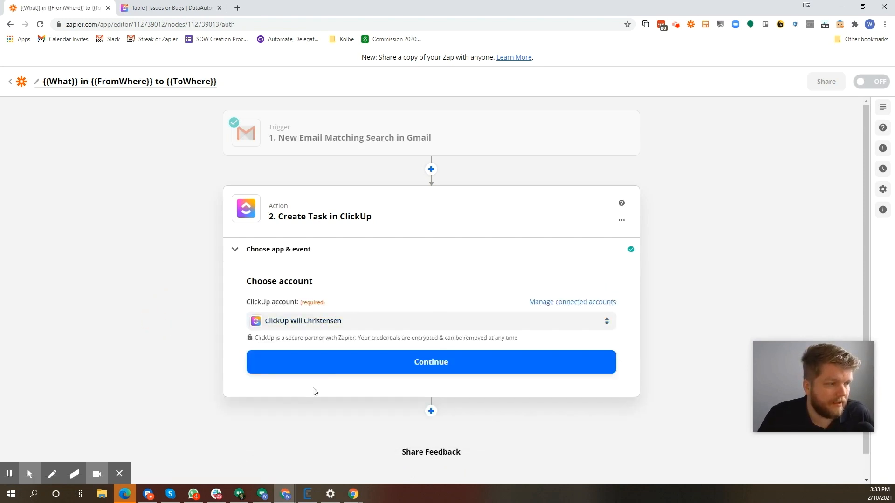
click(340, 365)
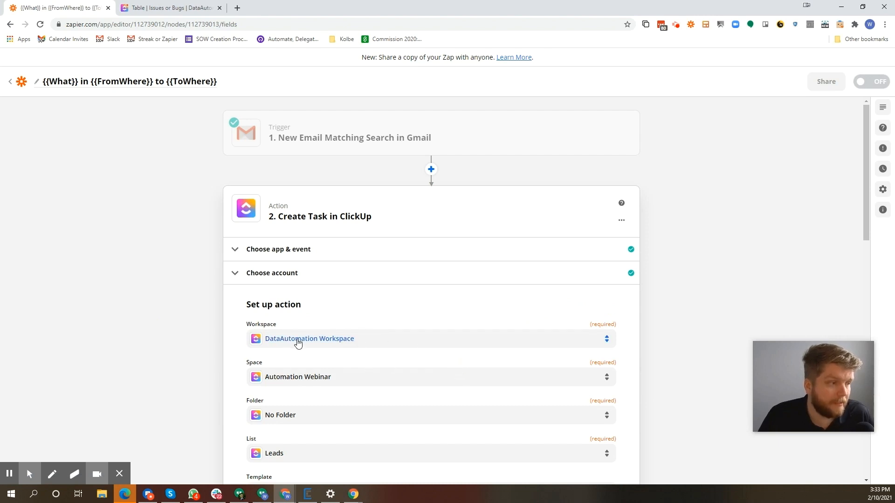
Review the workspace, space, folder and list fields, insert the email's Body Plain into the Task Description, and preview its full content
scroll(299, 344, down, 3)
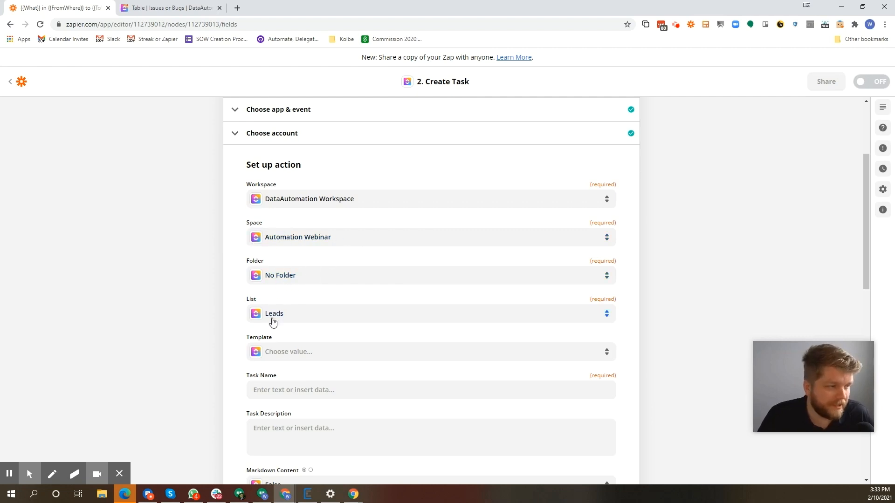
scroll(285, 313, down, 3)
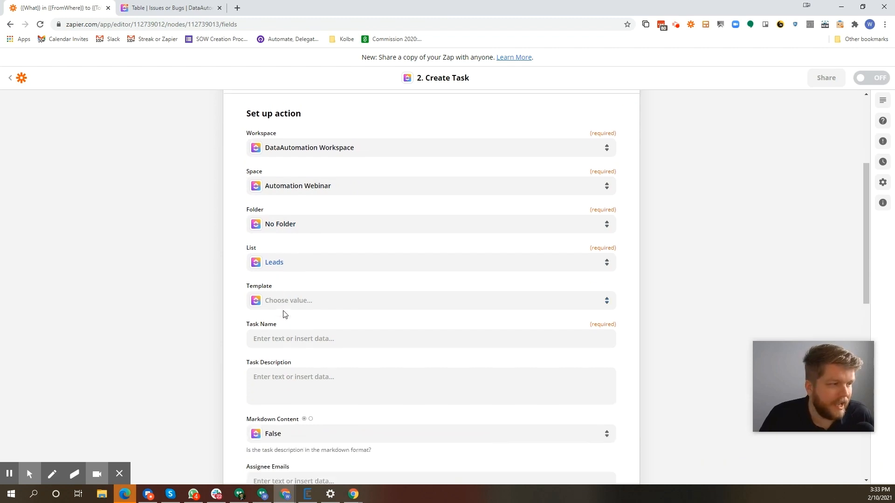
scroll(305, 314, up, 6)
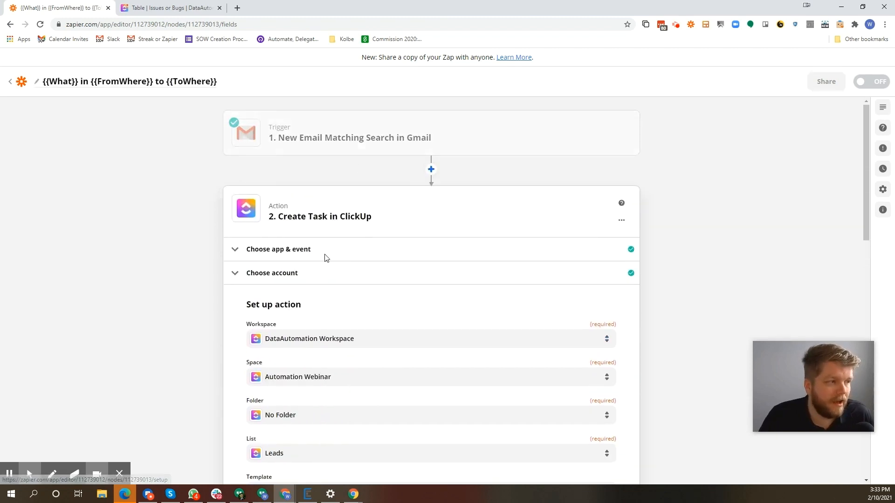
scroll(322, 270, down, 5)
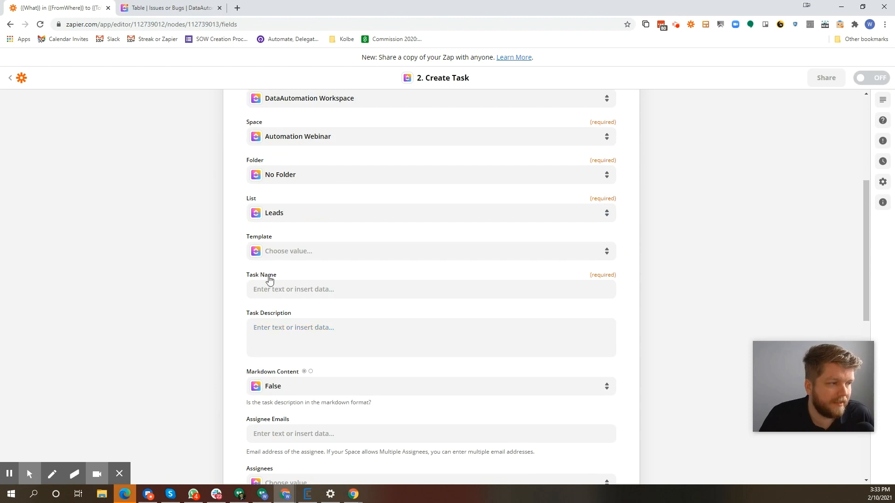
click(296, 327)
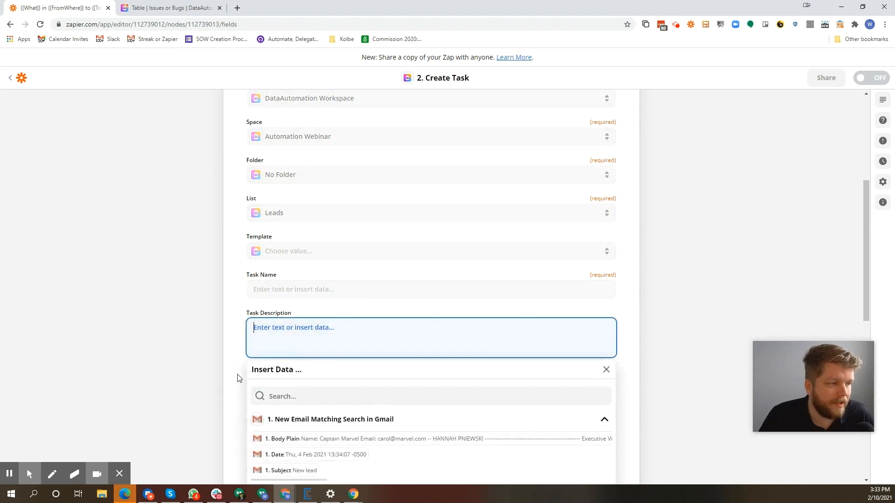
scroll(247, 375, down, 2)
click(338, 347)
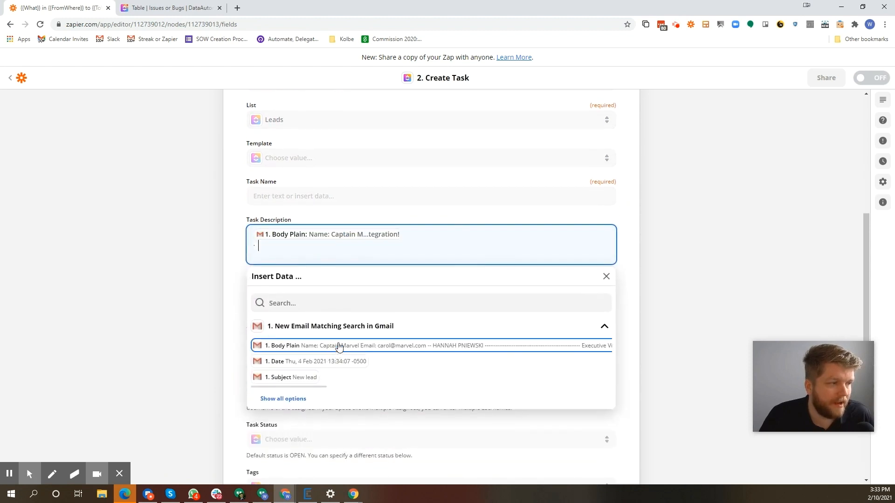
key(ctrl+a)
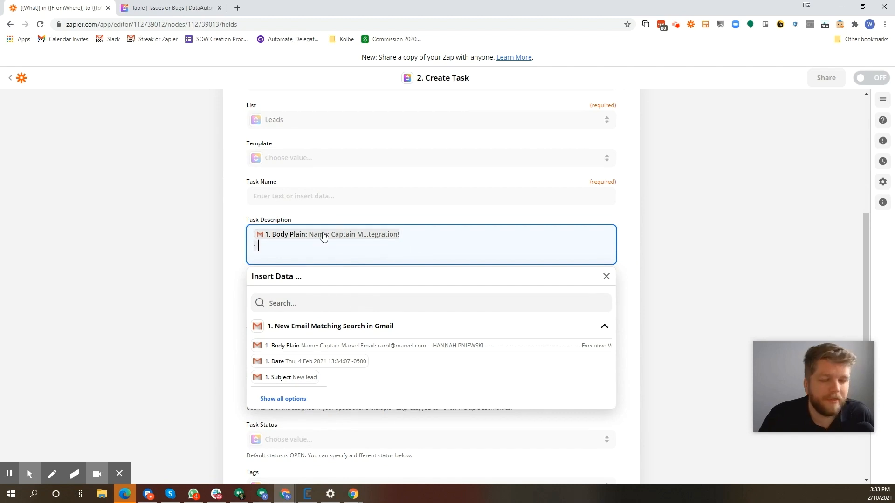
mouse_move(324, 237)
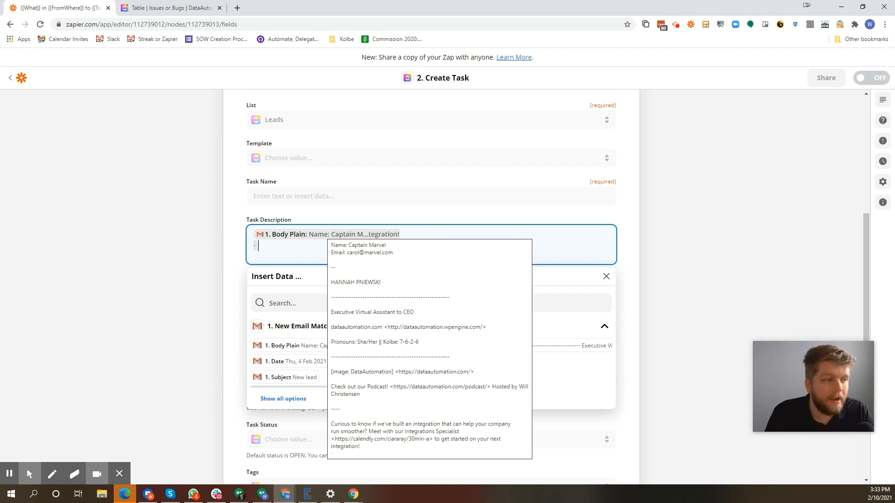
Insert the email's Subject as the Task Name of the ClickUp task
click(298, 196)
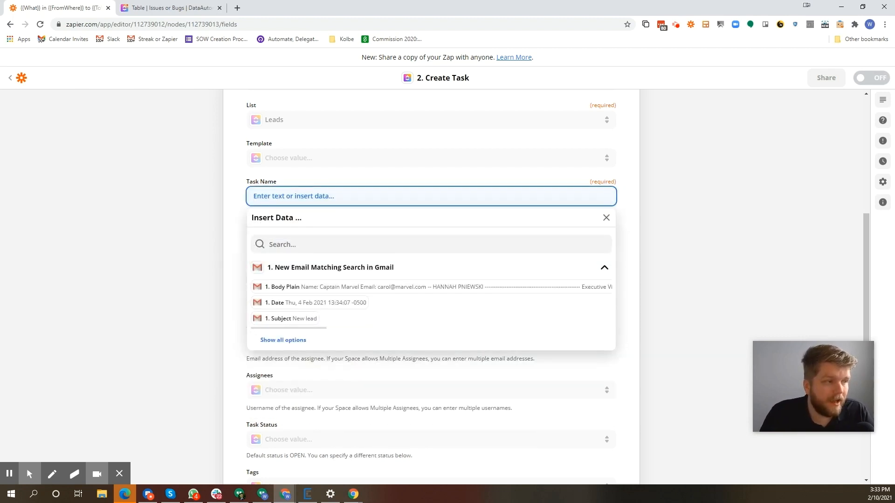
click(298, 318)
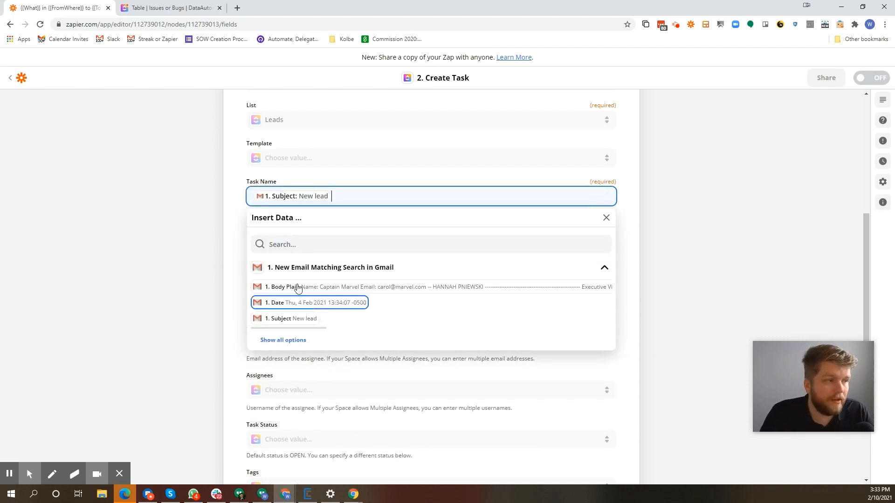
click(223, 180)
Continue past the remaining action fields, review the task data to send, and run the test that creates the task in ClickUp
scroll(463, 277, down, 7)
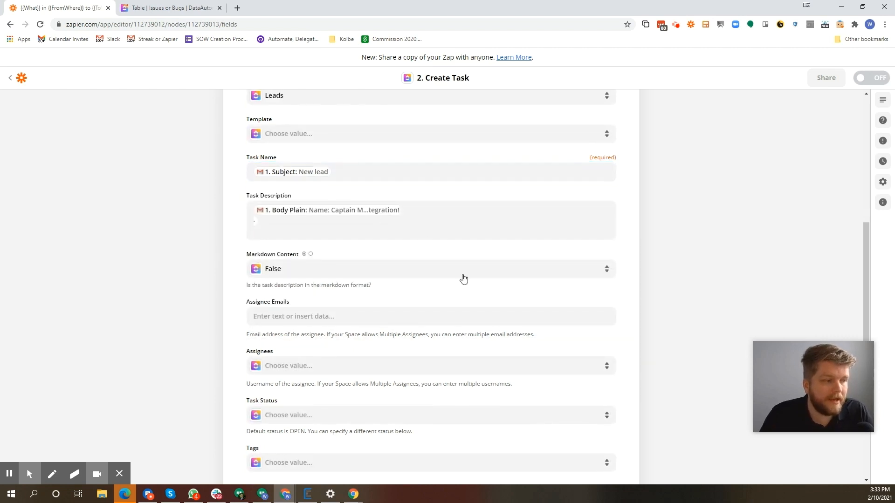
click(442, 335)
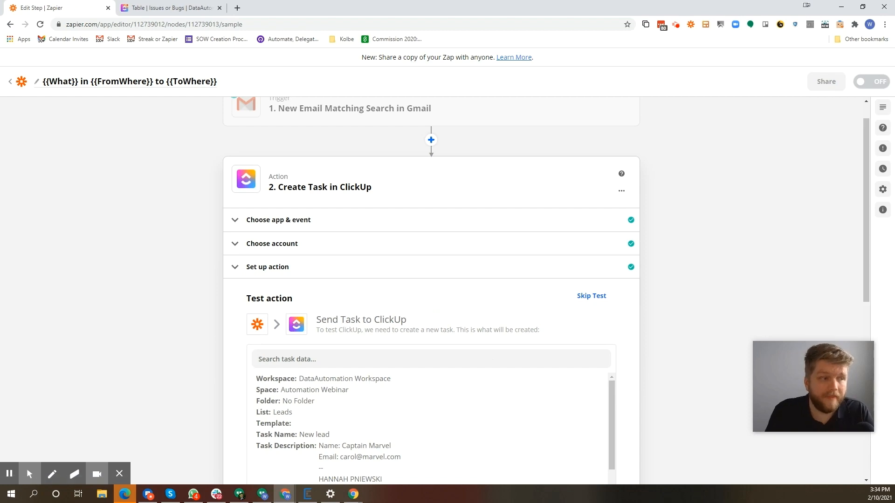
scroll(513, 334, down, 7)
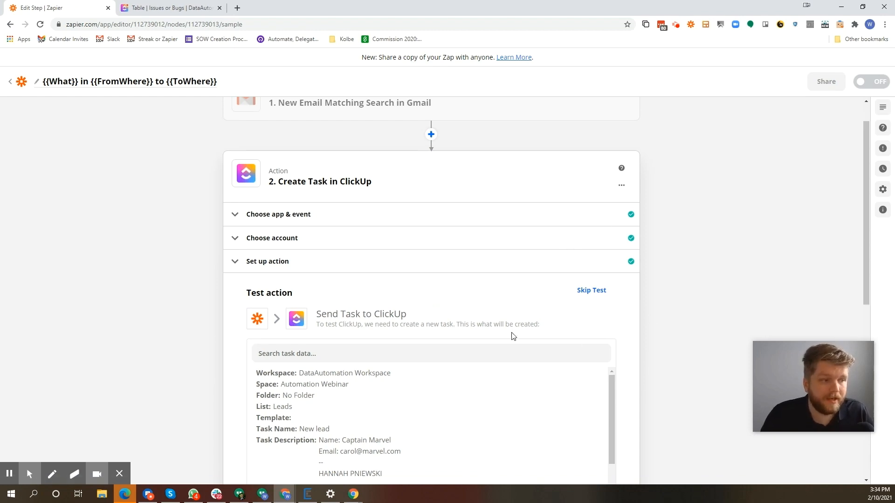
click(444, 422)
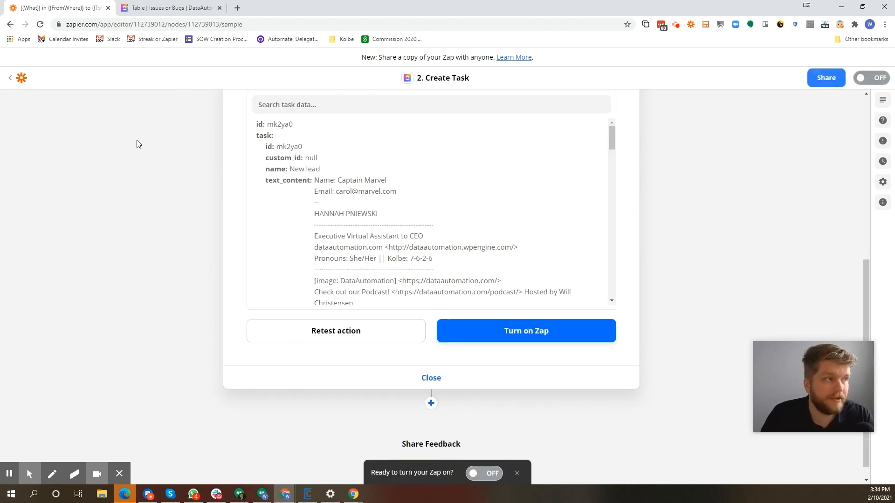
Switch to ClickUp, open the New lead task from the Leads list in List view, and examine its description
click(158, 8)
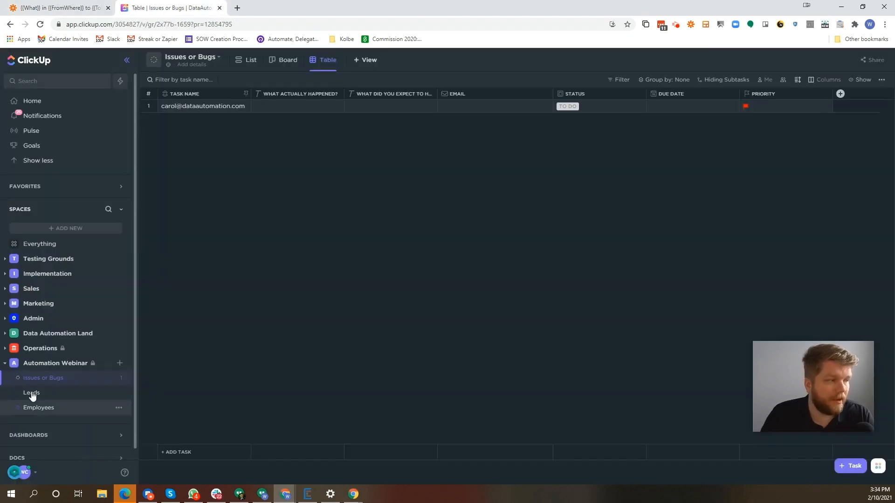
click(33, 393)
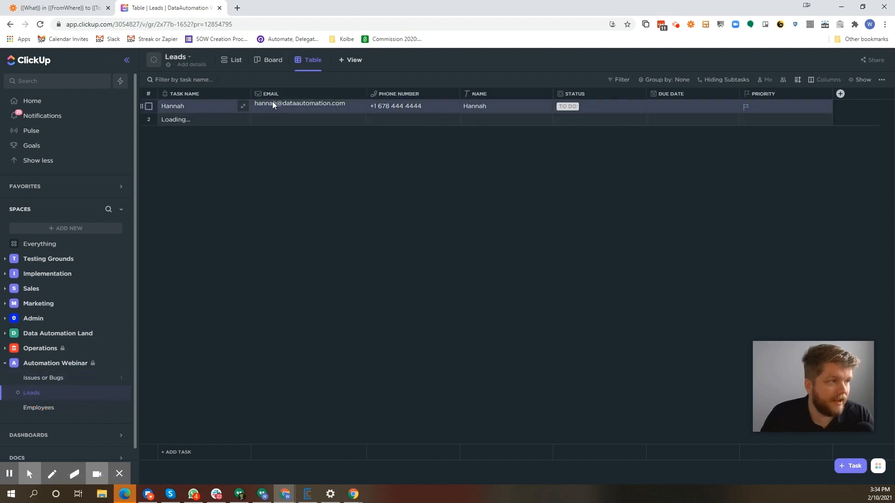
click(194, 119)
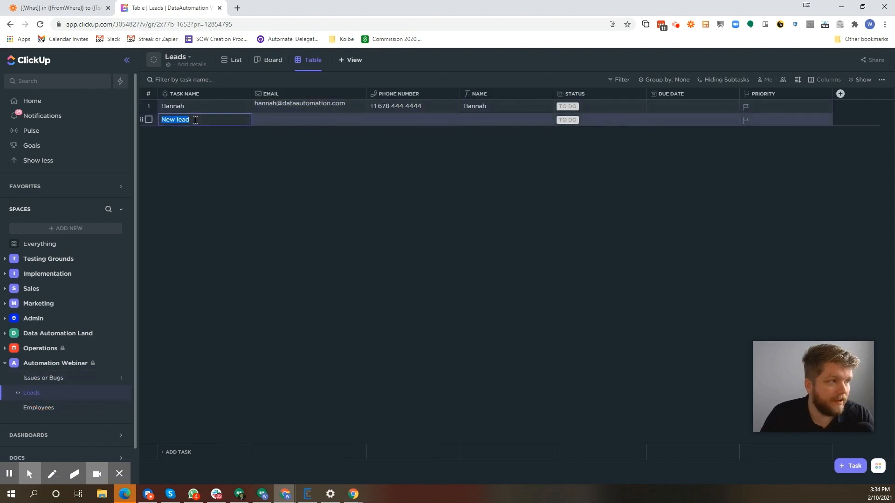
click(246, 119)
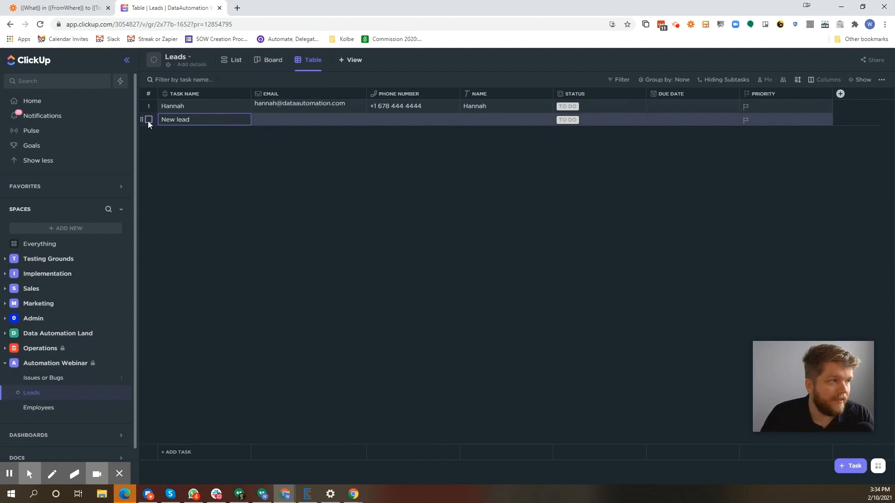
click(231, 60)
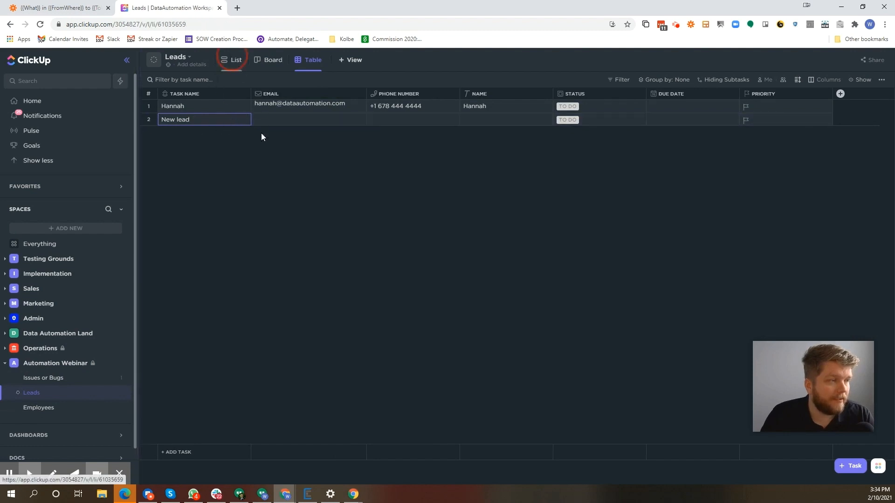
click(203, 168)
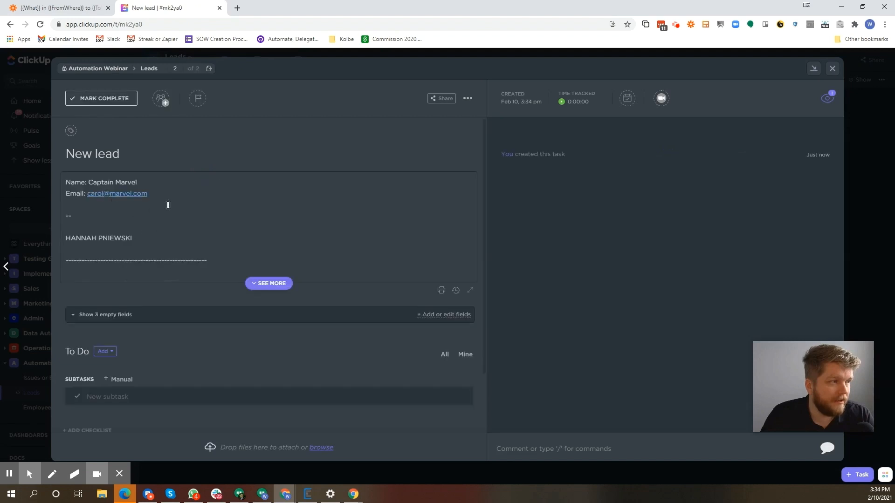
drag(235, 265, 56, 176)
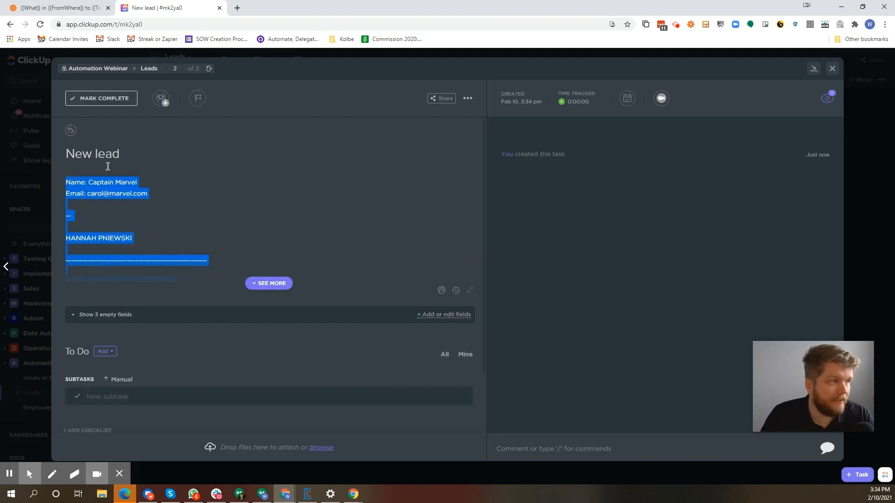
scroll(123, 294, down, 3)
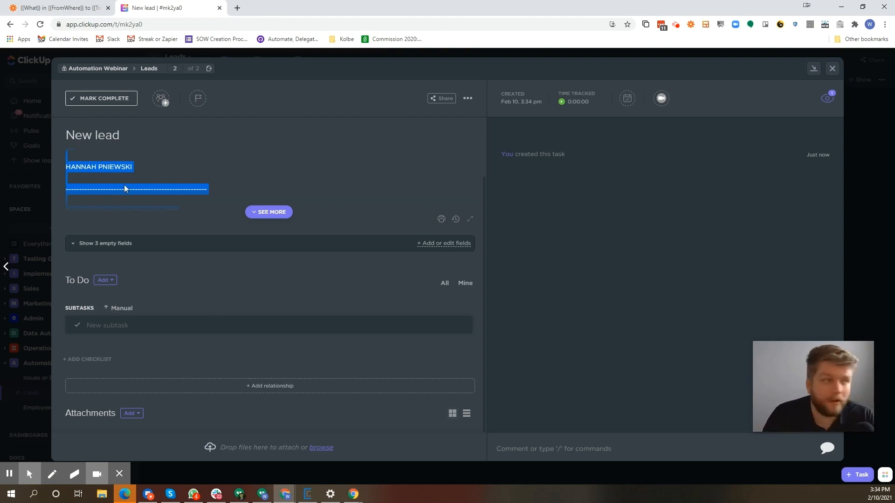
Return to Zapier, review the Create Task test result, and exit the Zap editor to the Zaps folder without turning on the Zap
click(60, 7)
scroll(347, 222, up, 5)
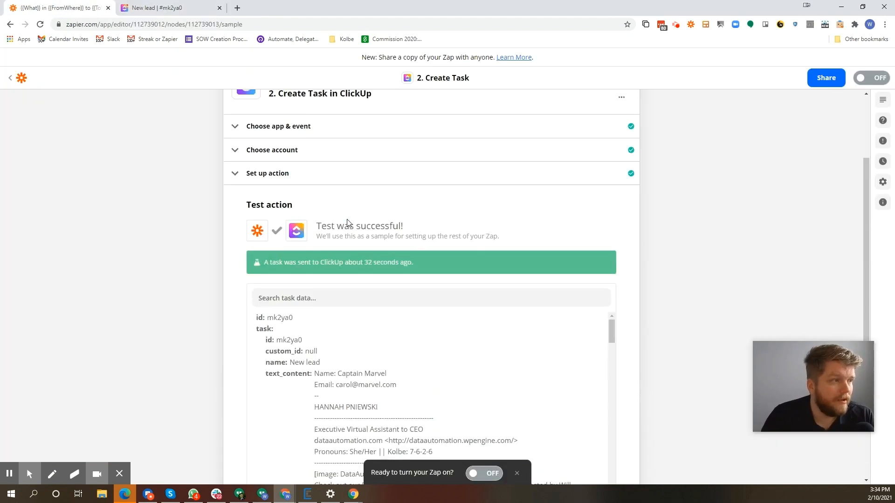
scroll(347, 222, down, 5)
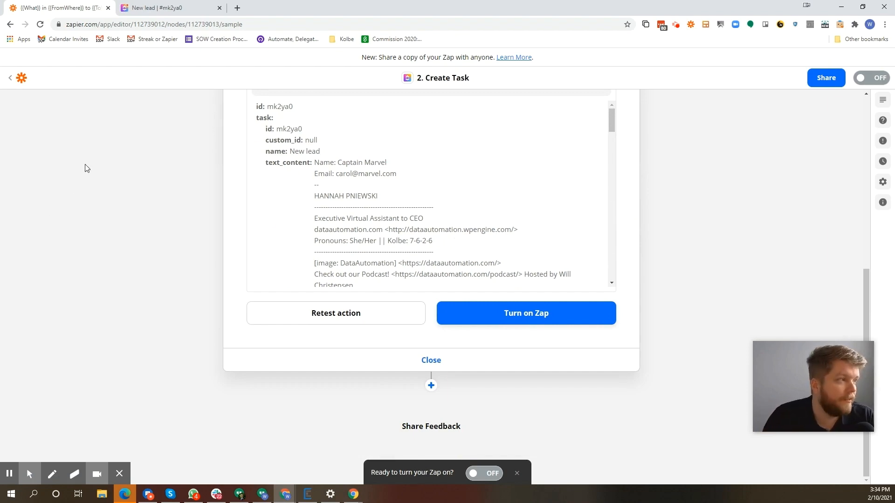
click(14, 77)
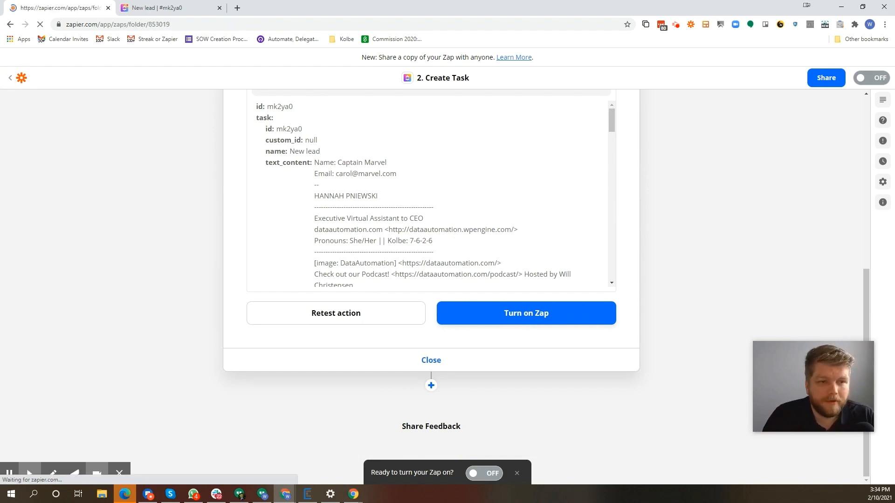
Switch to the Google Slides presentation and open slide 19 about pushing a closed CRM deal to the dev team in ClickUp
drag(699, 6, 503, 73)
drag(313, 44, 444, 0)
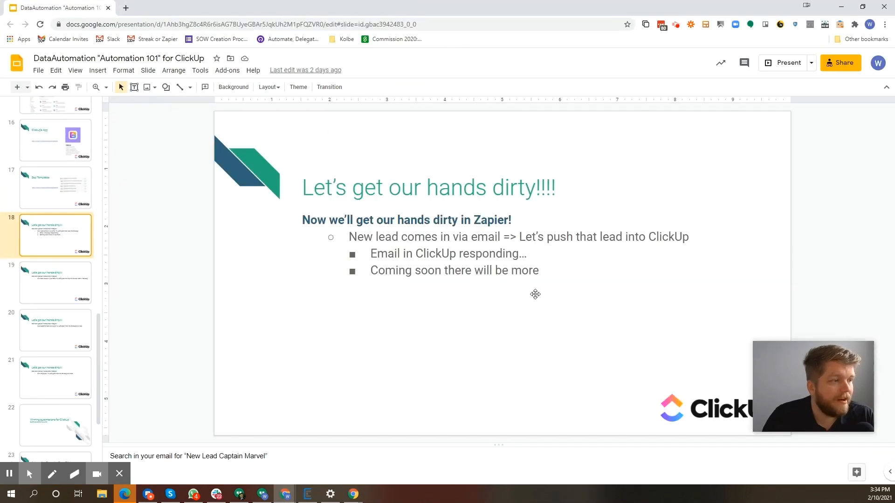
click(532, 294)
click(66, 283)
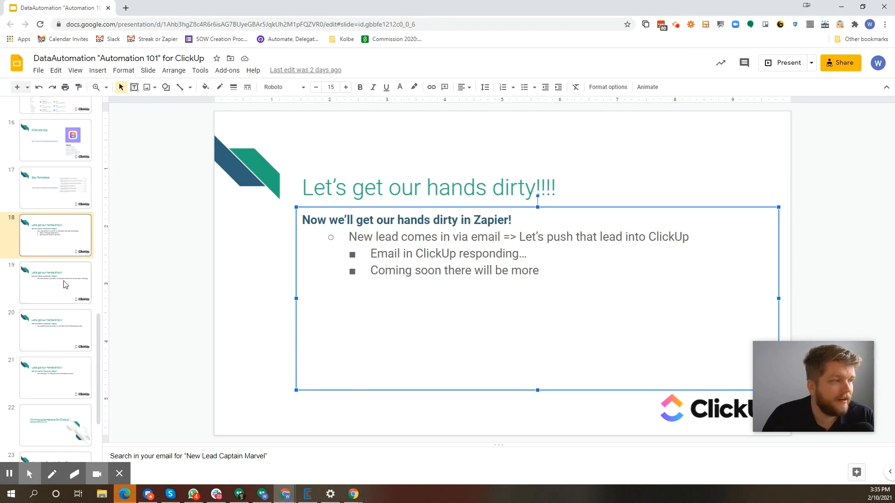
click(387, 240)
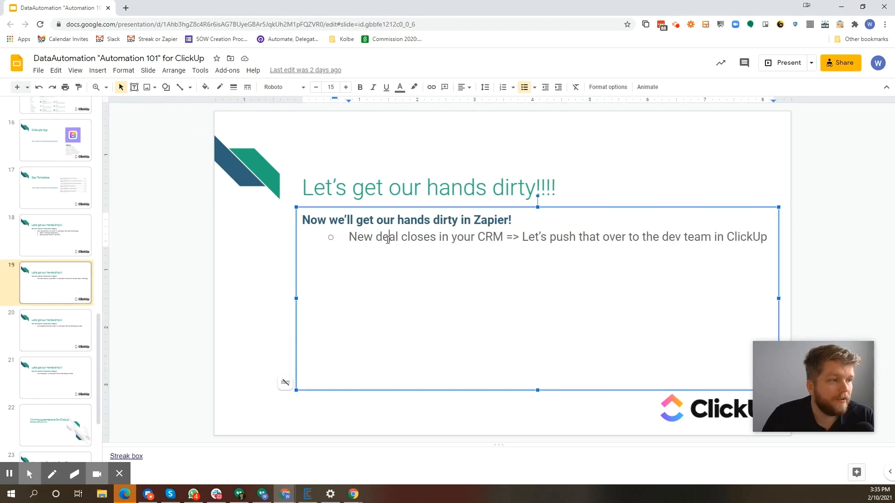
Highlight the closed-deal bullet on slide 19, switch to the Zapier browser window, and maximize it
drag(387, 239, 741, 237)
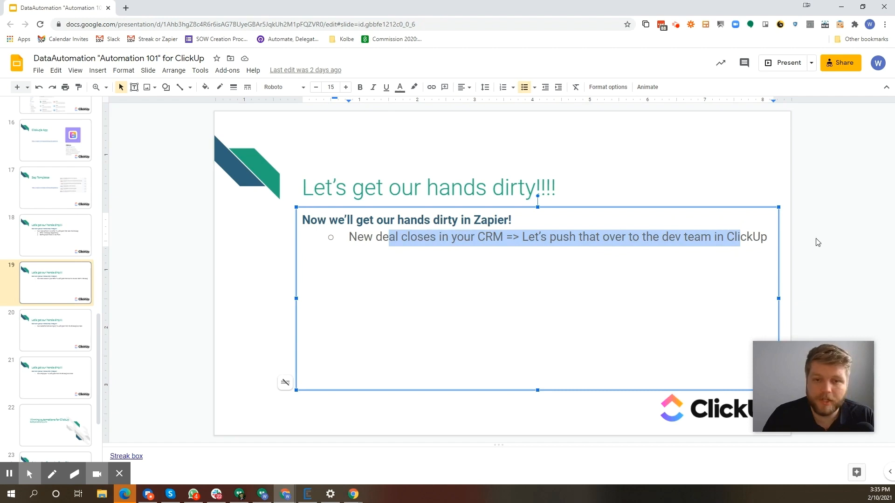
key(alt+Tab)
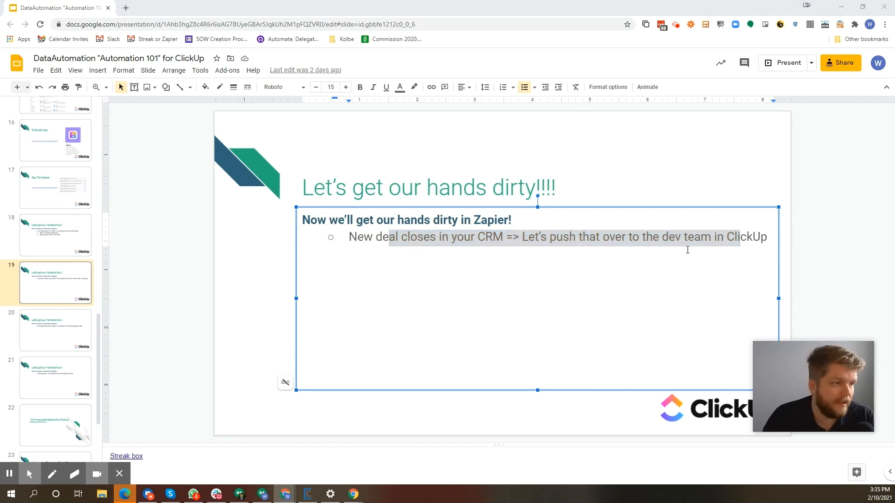
key(alt+Tab)
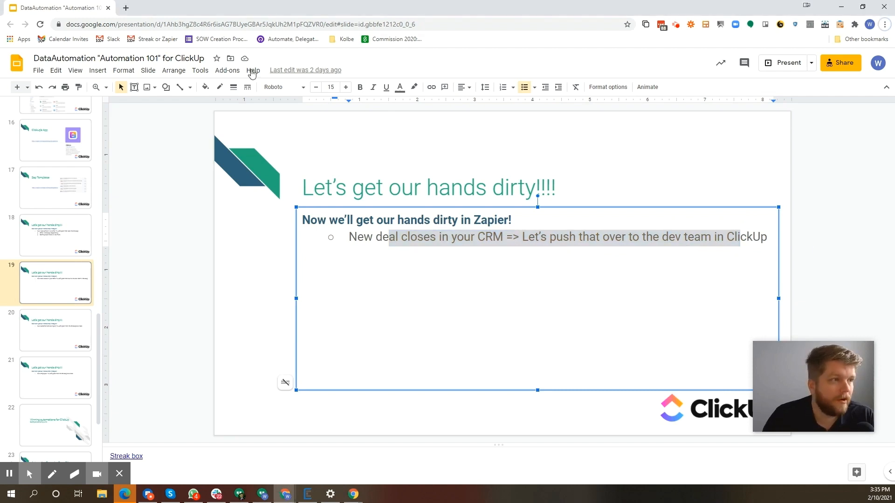
drag(351, 6, 345, 65)
click(623, 82)
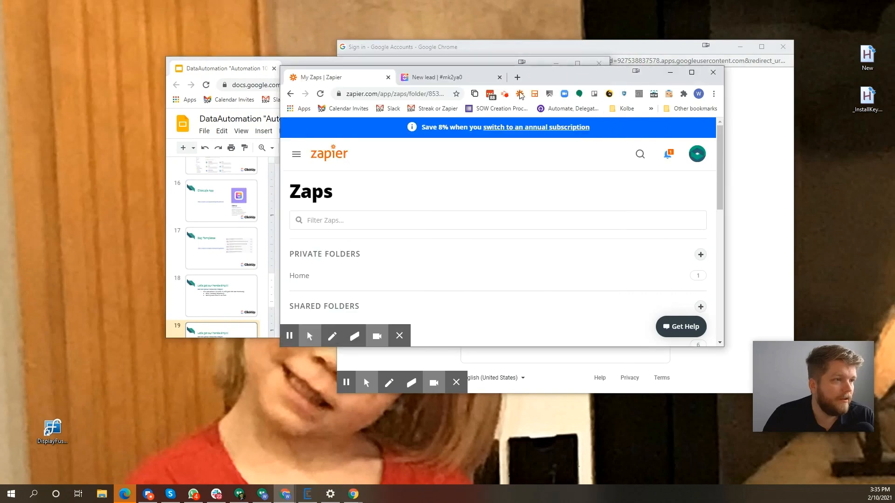
double_click(536, 73)
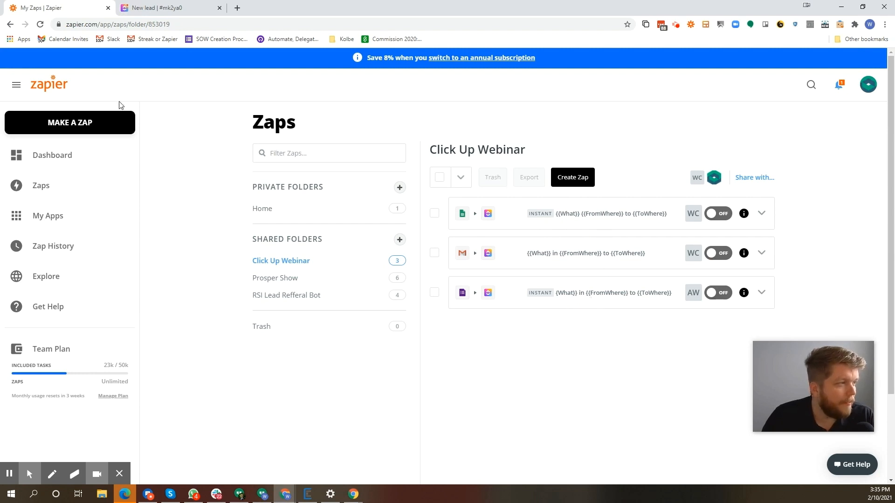
Create a new Zap and choose Streak as its trigger app
click(119, 125)
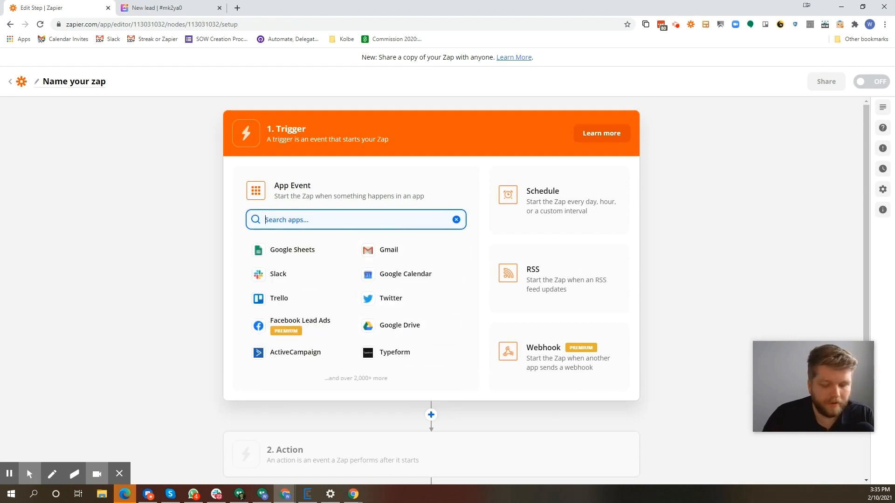
text(streak)
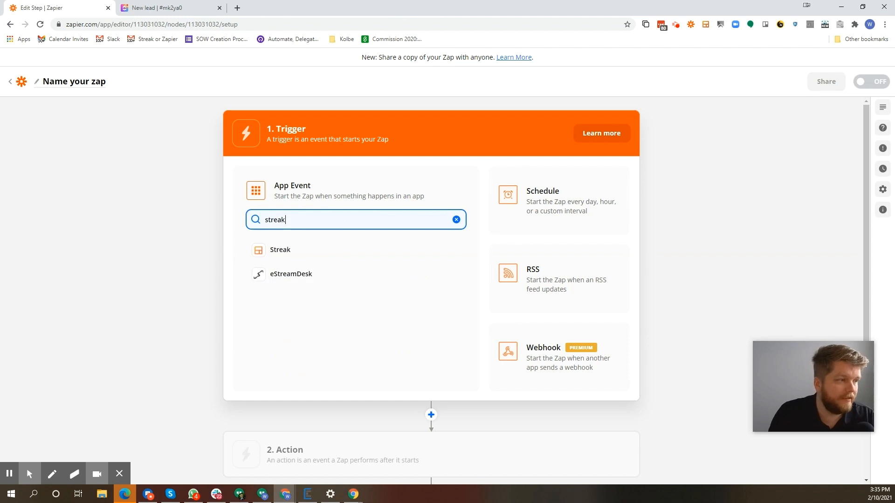
click(312, 250)
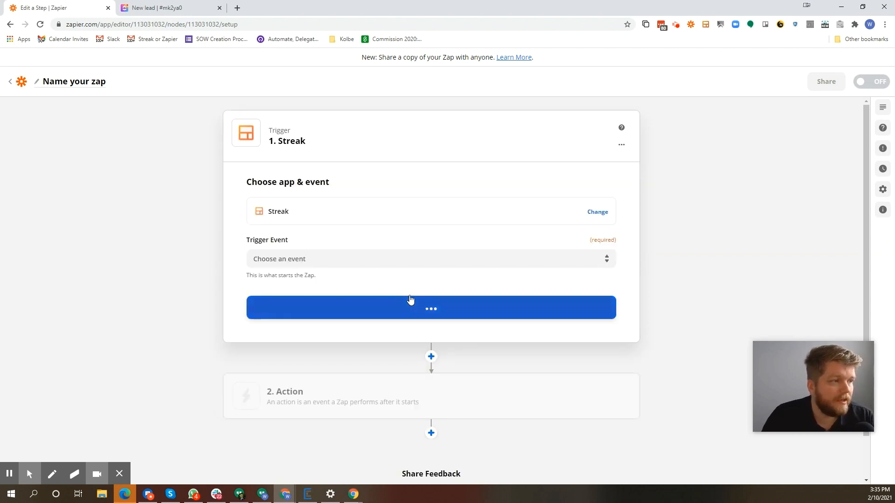
Set the Streak trigger event to Box Change Stage and continue to the account selection
click(358, 264)
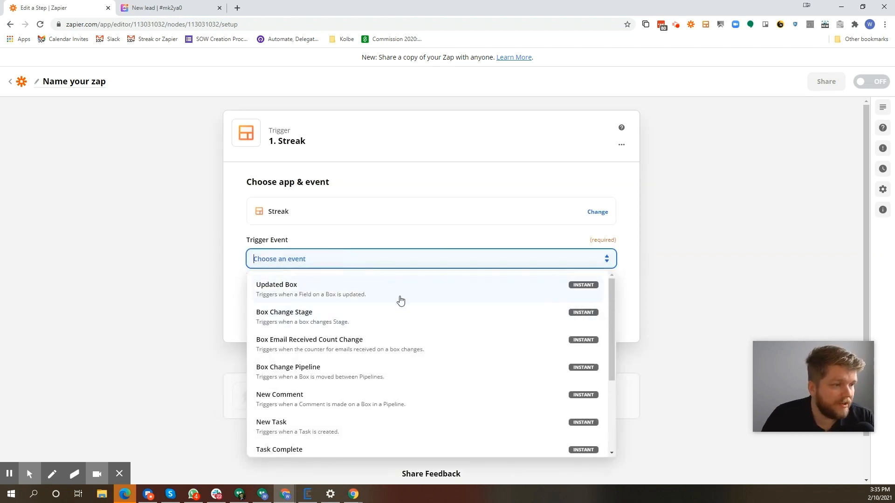
scroll(433, 389, down, 3)
scroll(432, 387, down, 1)
scroll(432, 387, up, 5)
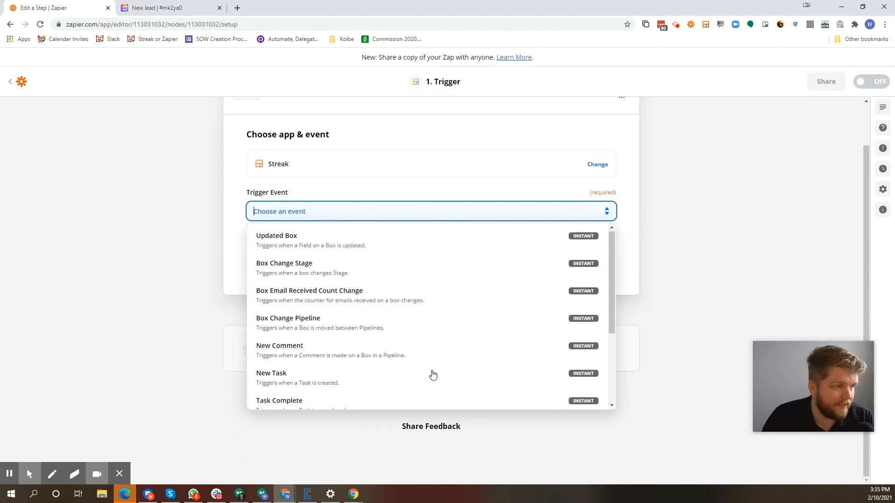
click(343, 274)
click(356, 260)
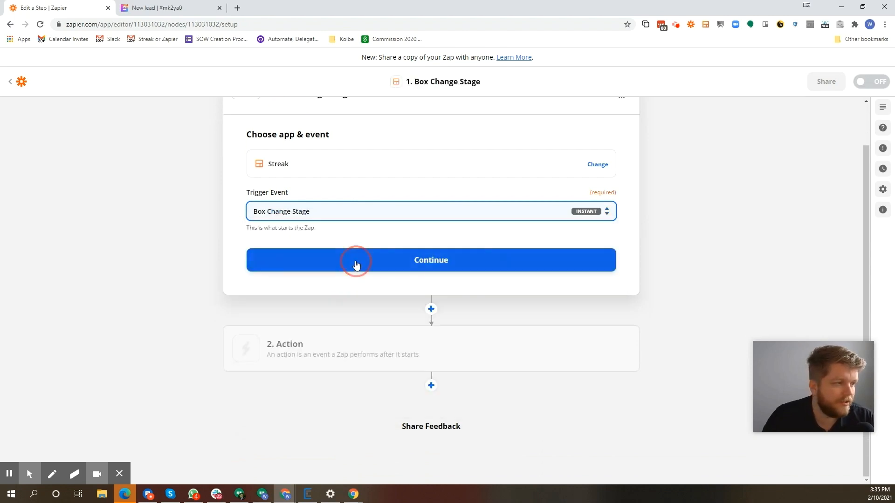
Use the connected Streak account for the trigger and check the available Stage choices without selecting one
click(385, 218)
click(363, 293)
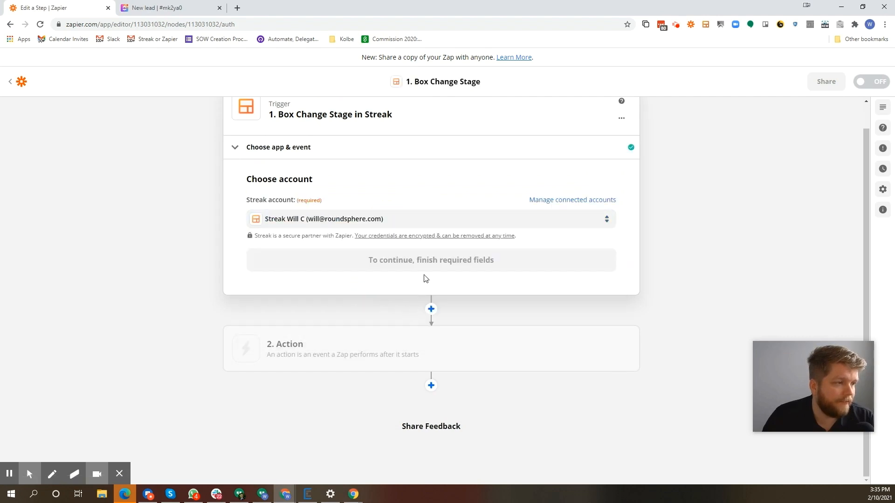
click(423, 260)
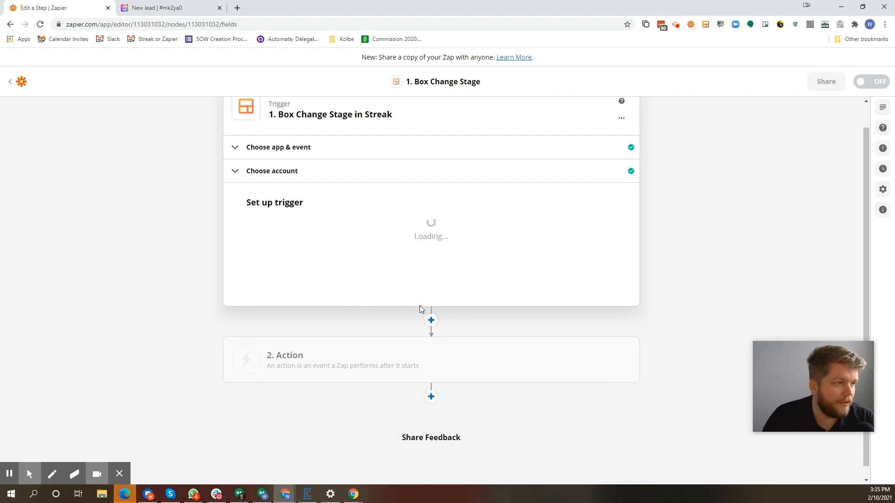
click(319, 239)
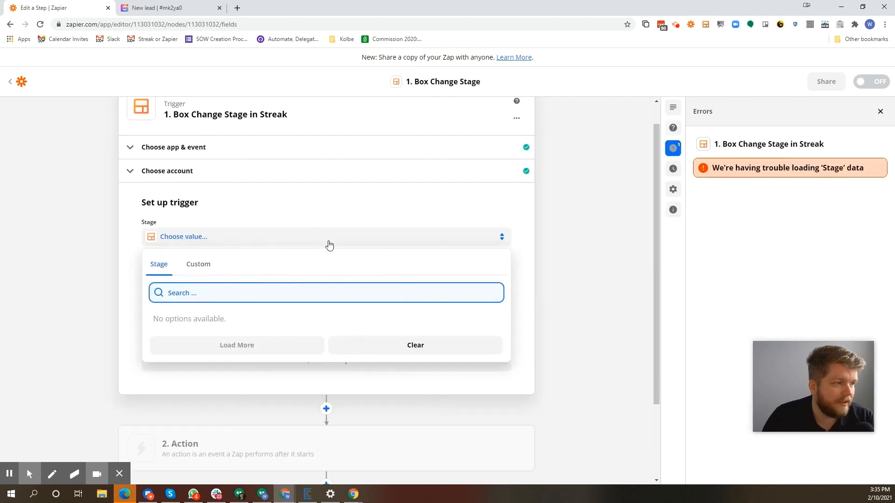
click(551, 228)
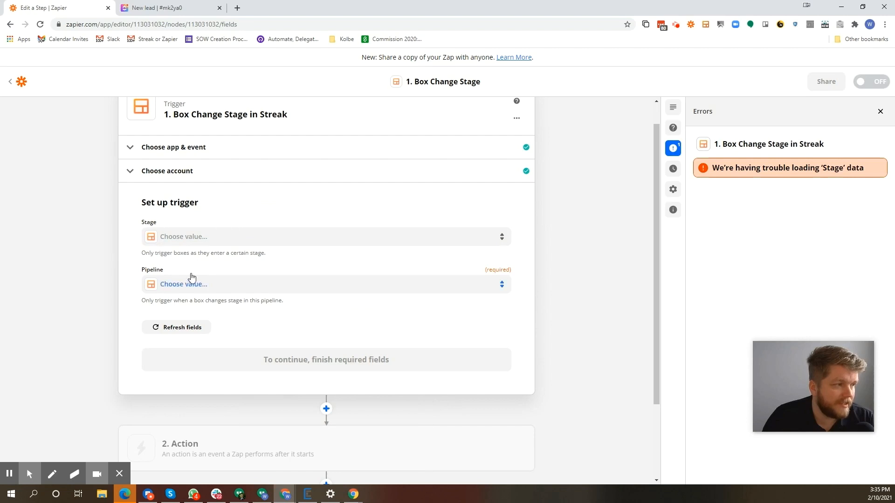
Leave the trigger fields empty and set up the Zap's second step as the ClickUp Create Task action
scroll(248, 369, down, 2)
click(248, 368)
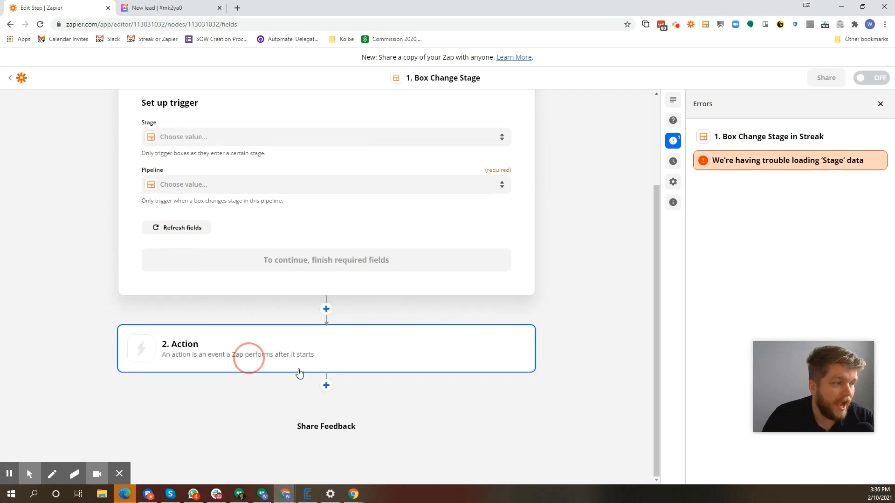
click(194, 226)
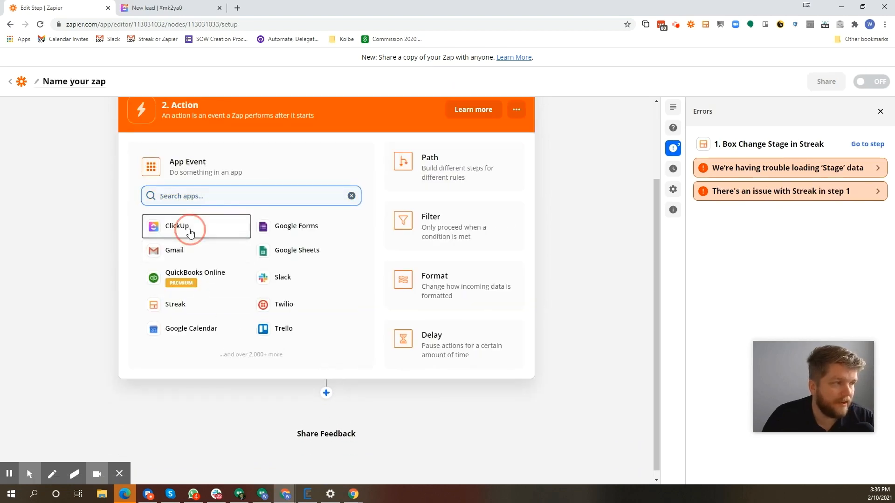
click(238, 286)
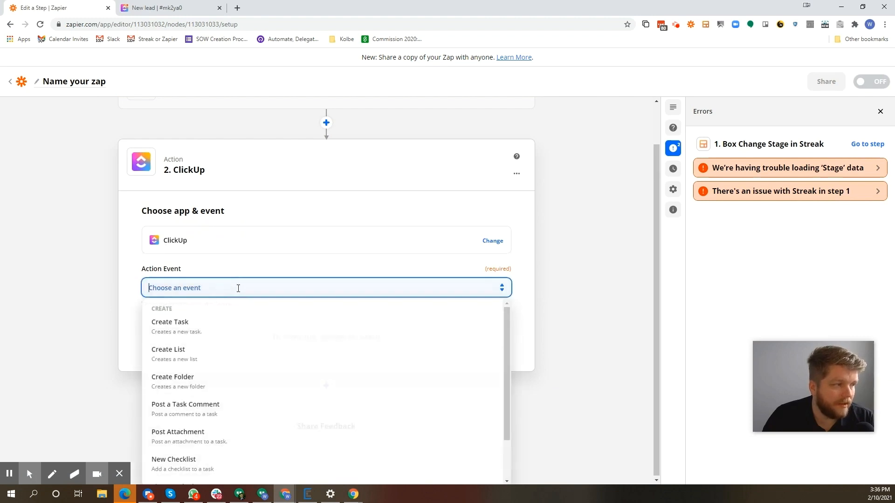
click(241, 329)
click(249, 336)
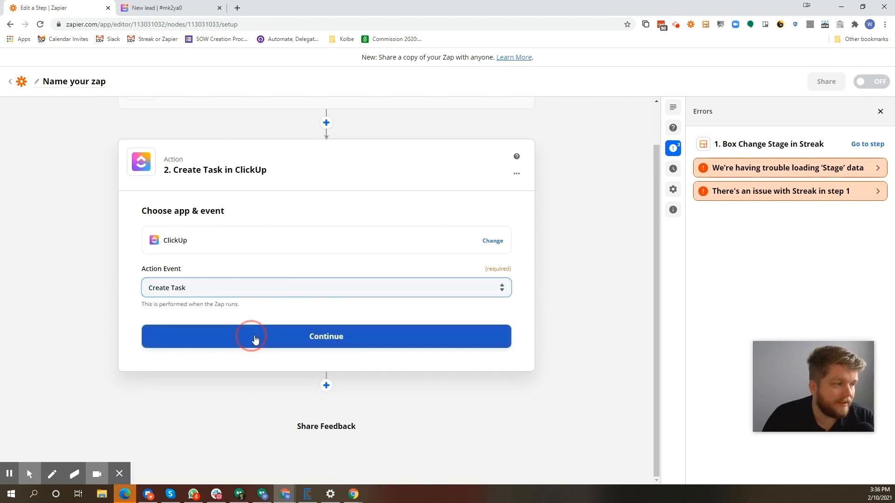
Select the connected ClickUp account for the Create Task action and continue to the action setup
click(257, 299)
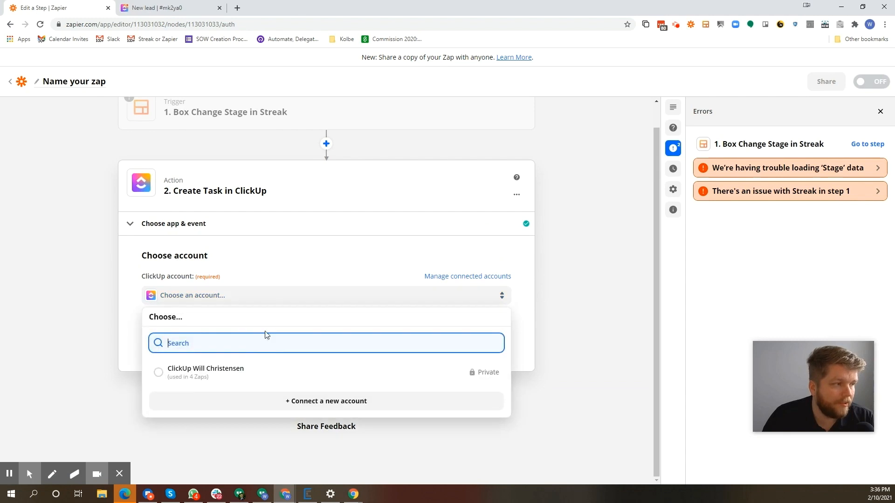
click(240, 369)
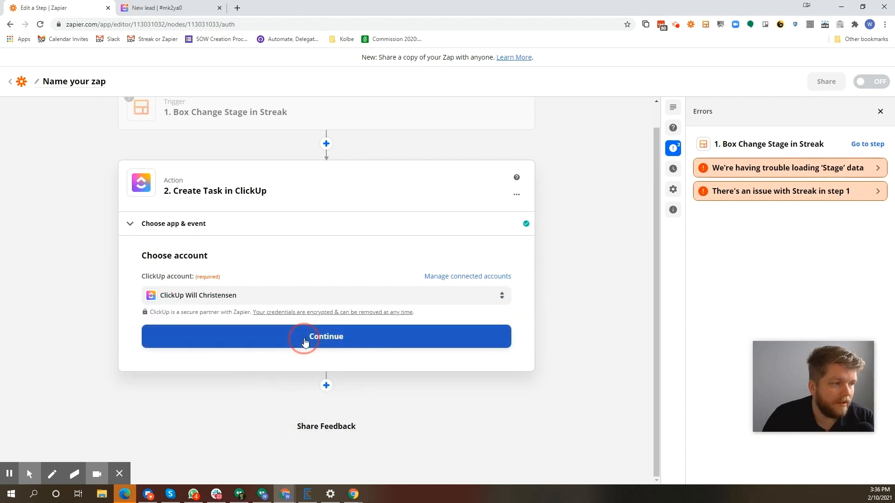
click(402, 340)
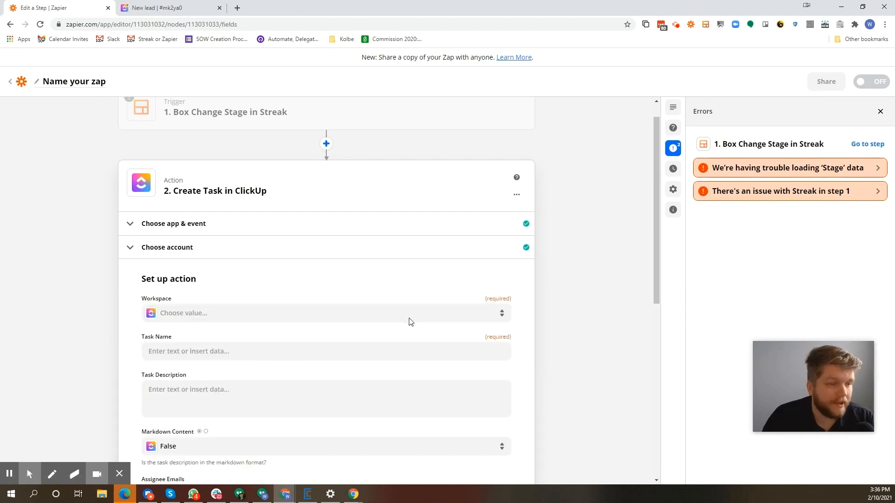
Set the task's Workspace to DataAutomation Workspace and its Space to Automation Webinar
scroll(254, 342, down, 2)
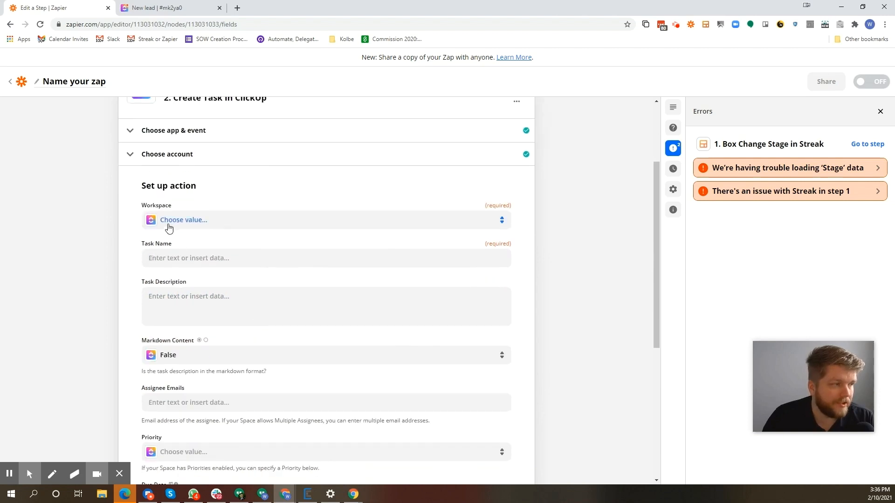
click(216, 228)
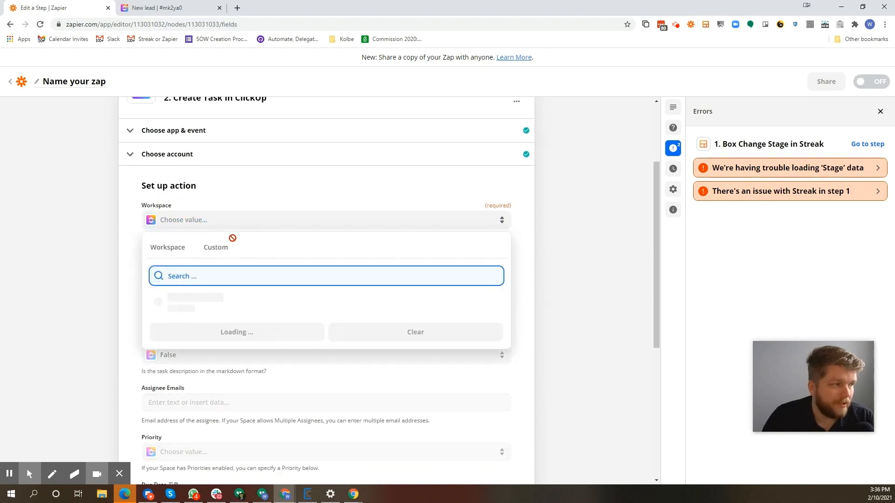
click(215, 305)
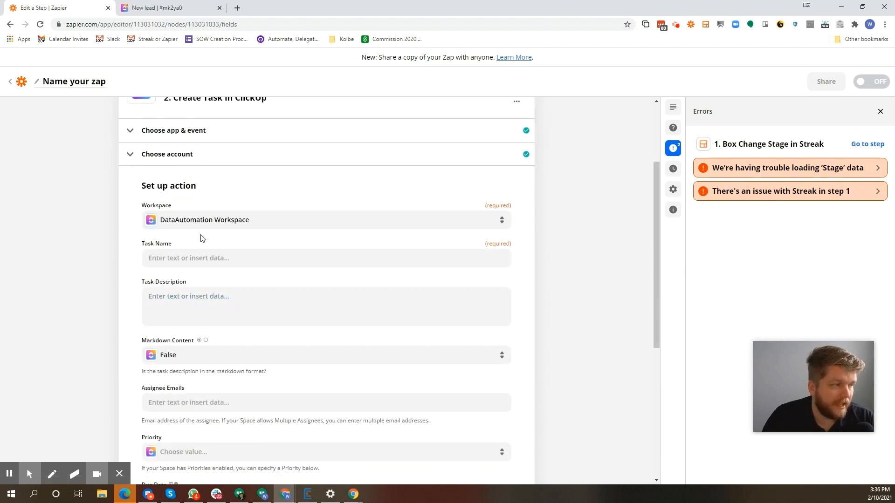
click(209, 260)
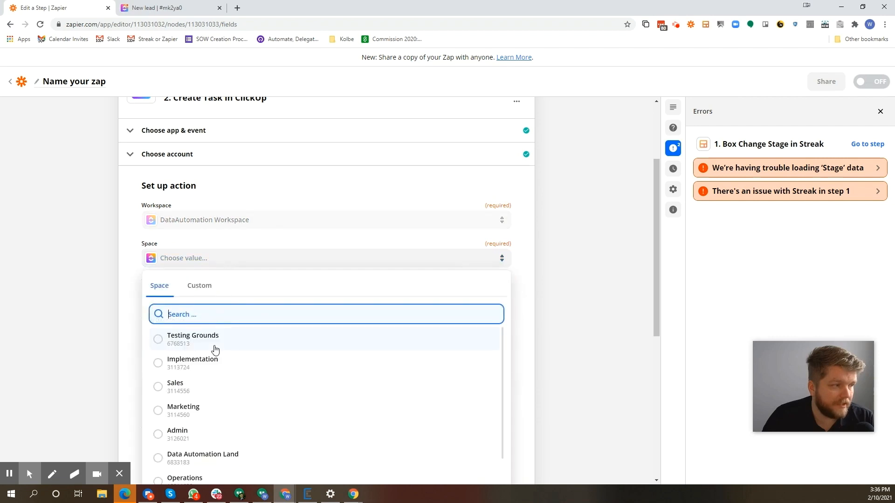
scroll(216, 349, down, 1)
click(226, 470)
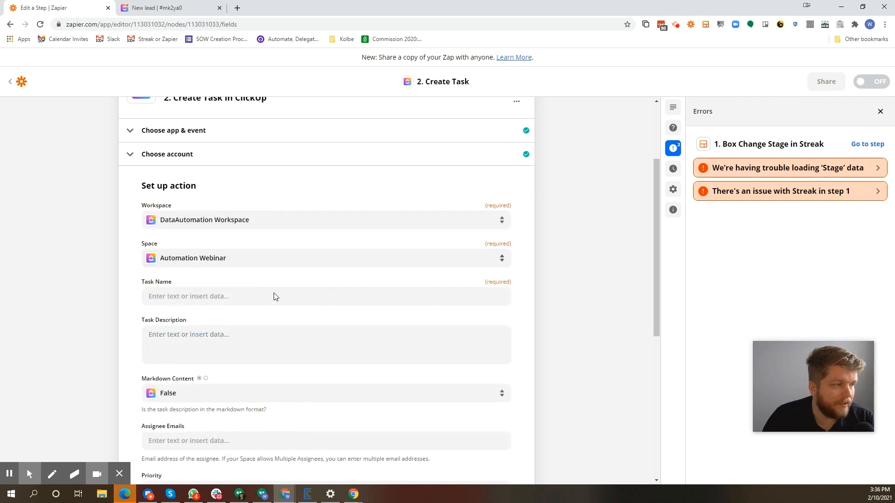
Set the task's Folder to No Folder and look through the List choices without selecting one
click(207, 299)
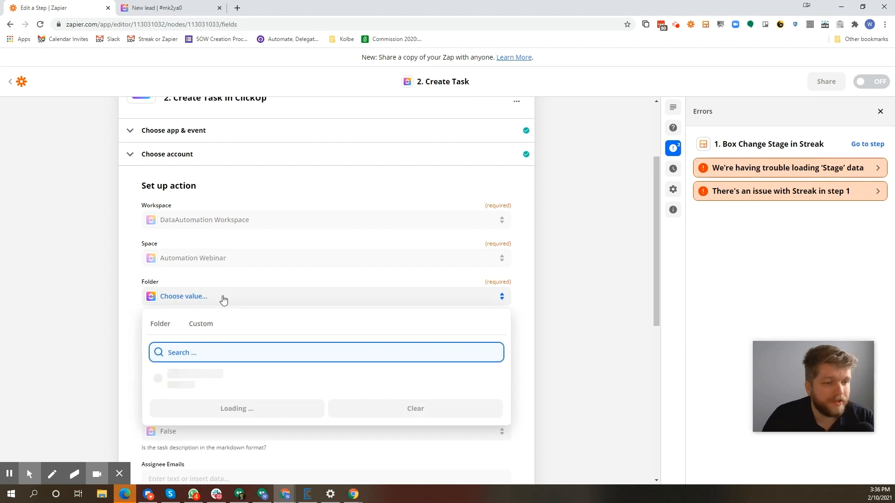
click(217, 375)
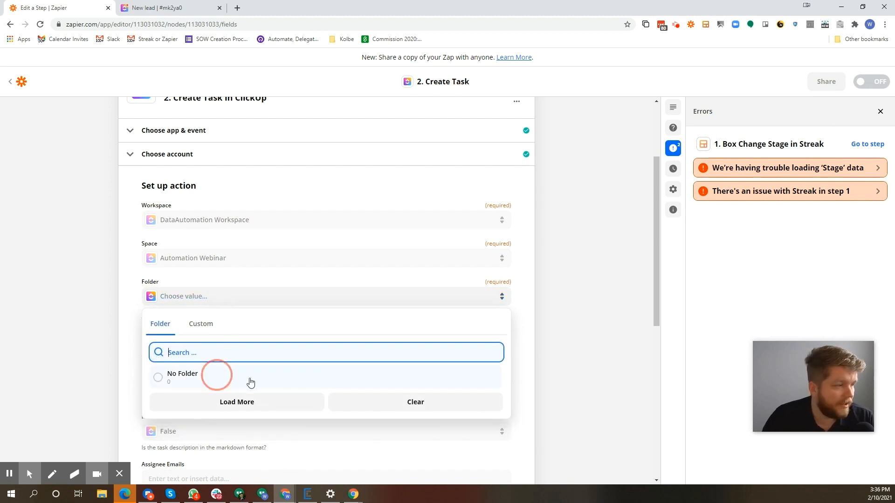
click(239, 335)
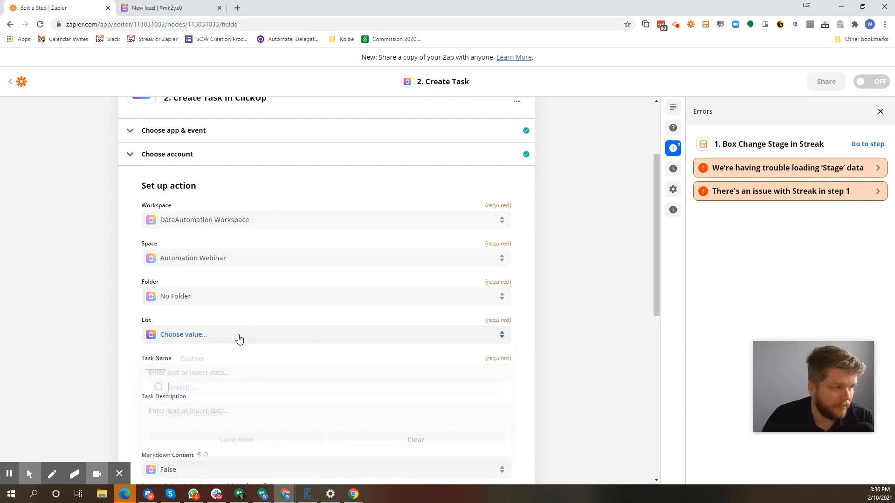
scroll(204, 411, down, 3)
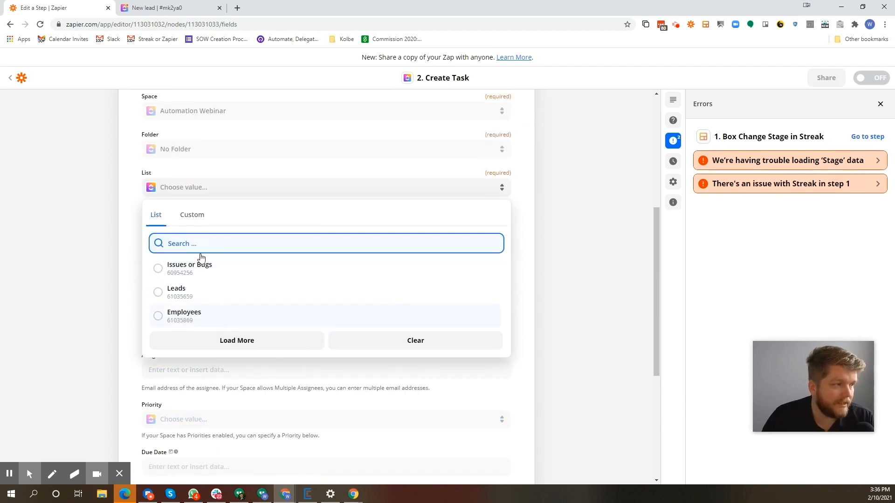
click(96, 243)
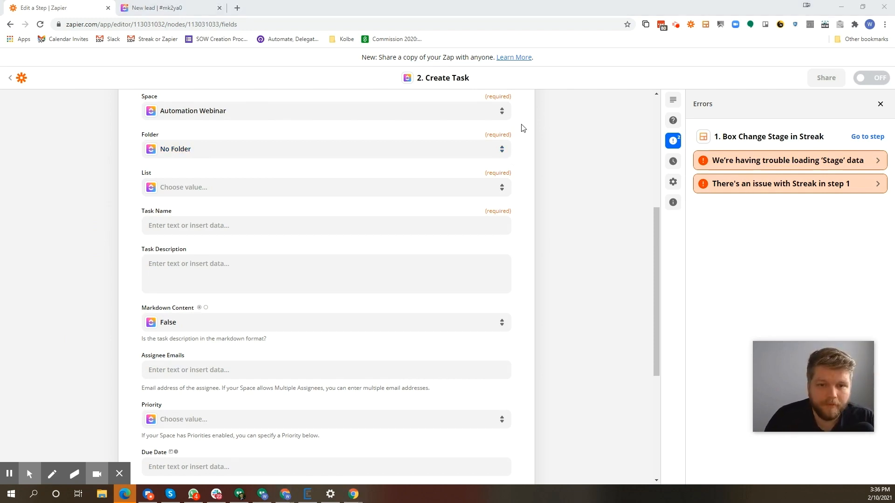
Switch to the Google Slides presentation, maximize its window, and present slide 19 full screen
key(super+d)
key(super+d)
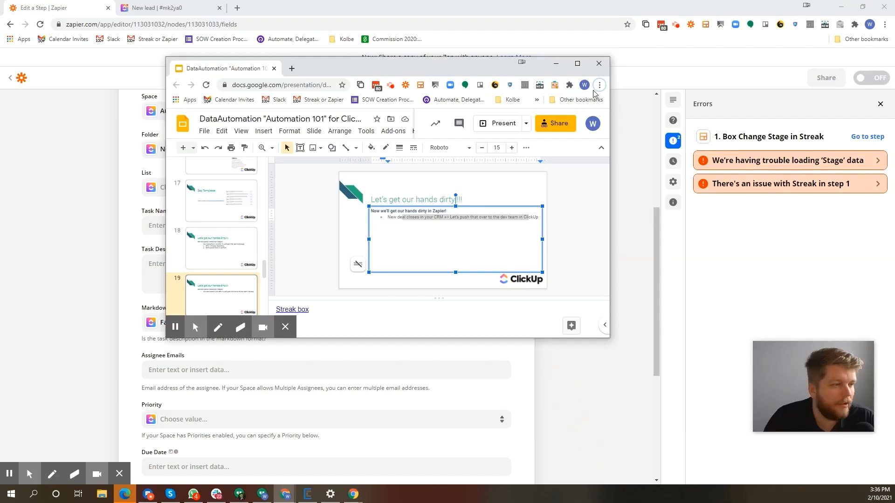
click(577, 63)
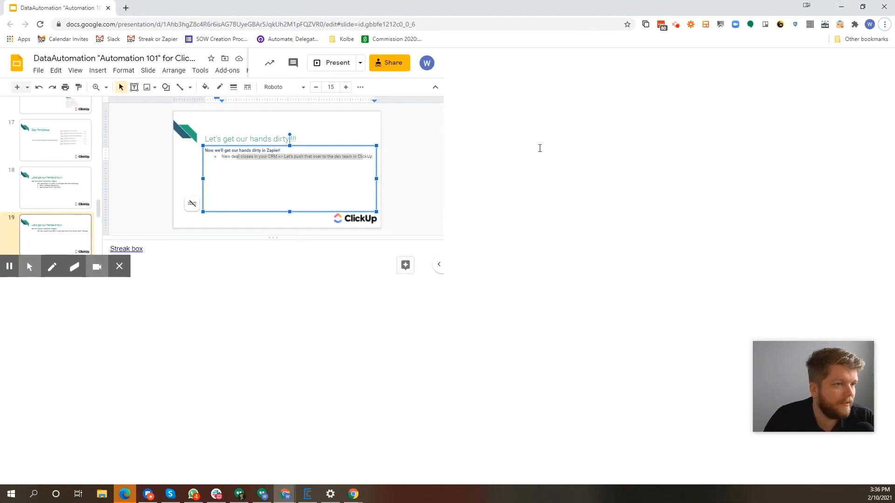
click(788, 63)
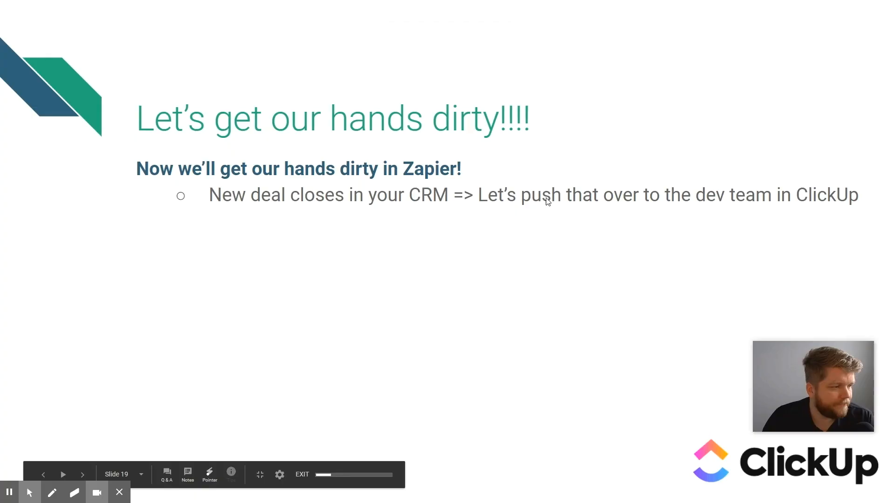
Advance the presentation to the customer service inquiry slide, and switch to the Zapier window, closing the leftover Google sign-in window
key(Right)
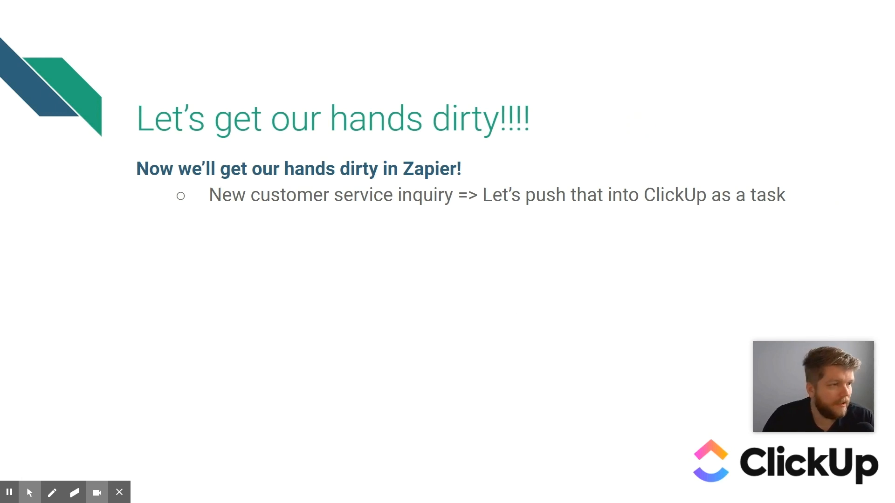
key(super+Tab)
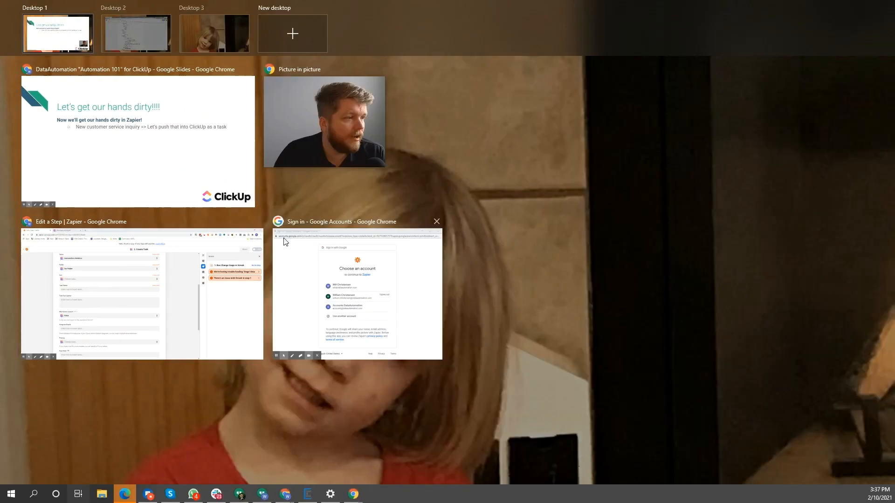
click(435, 220)
click(183, 296)
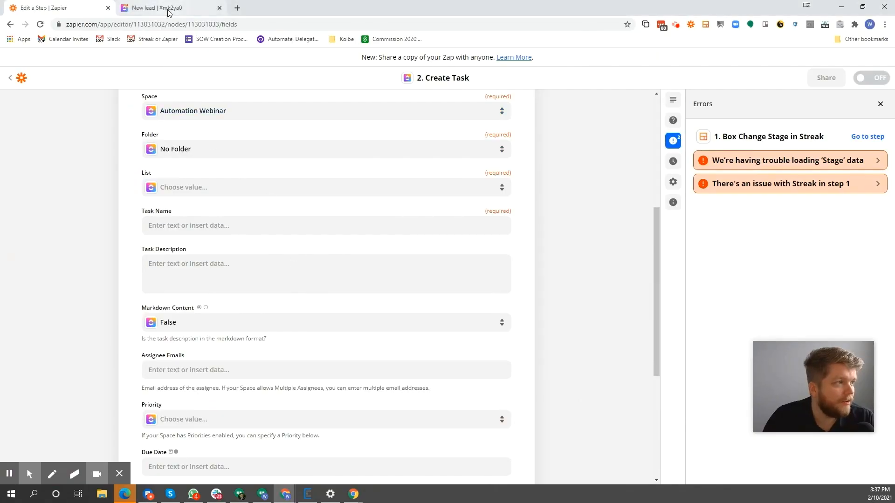
Leave the Streak Zap and open the Google Forms to ClickUp Zap in the Click Up Webinar shared folder
click(10, 84)
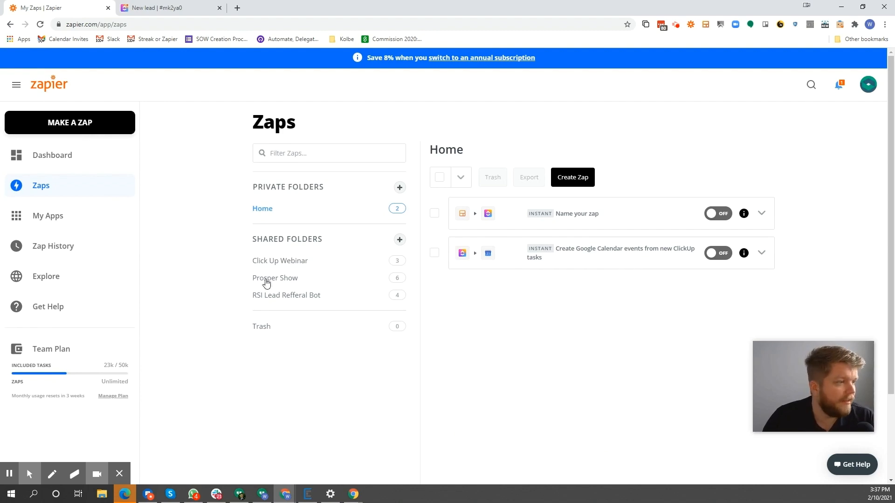
click(284, 269)
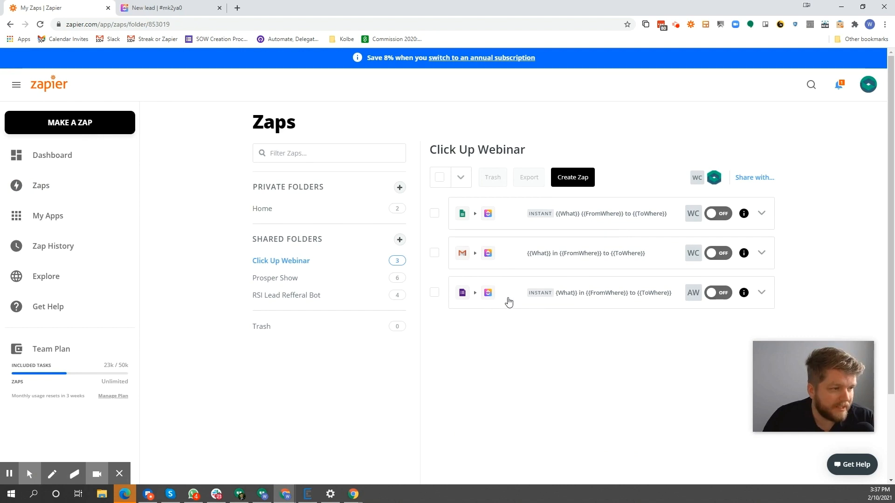
click(583, 293)
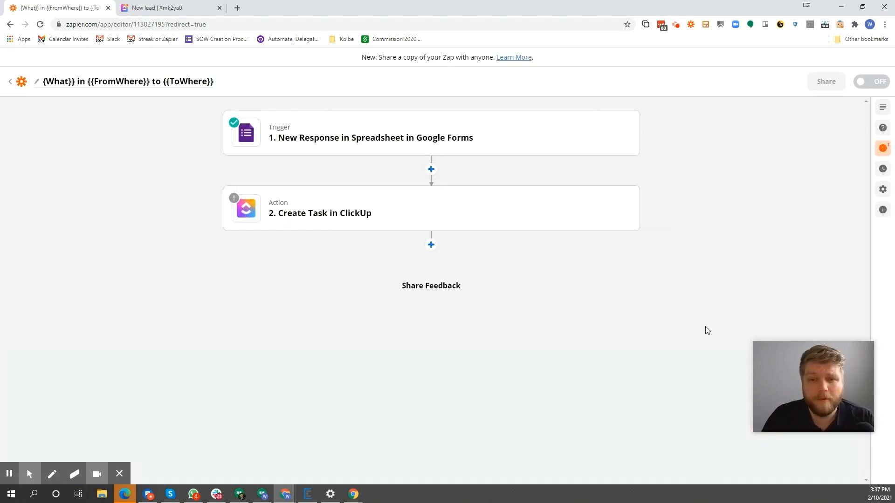
Examine the Google Forms trigger's test response, including the customer's name, email and expected-outcome answer
click(392, 144)
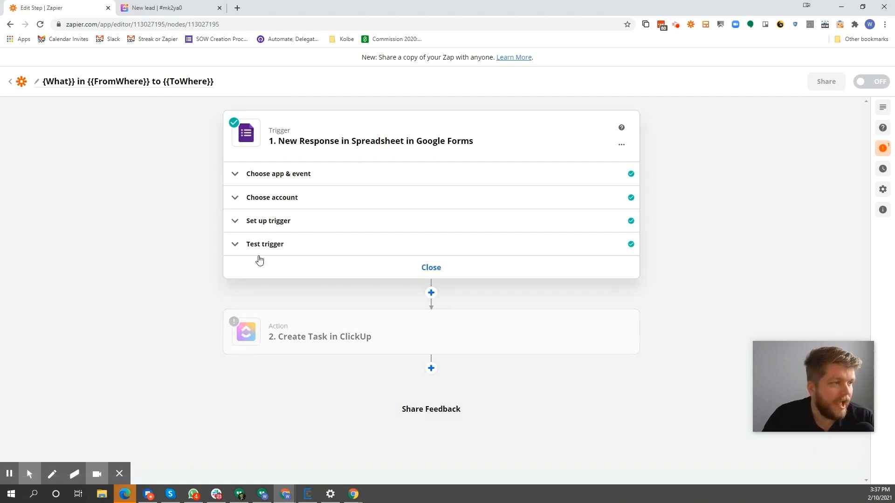
click(287, 245)
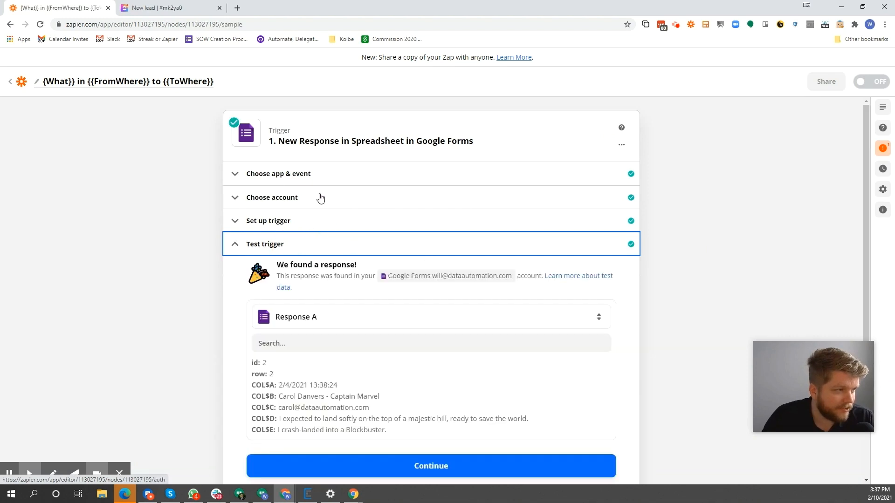
scroll(273, 302, down, 2)
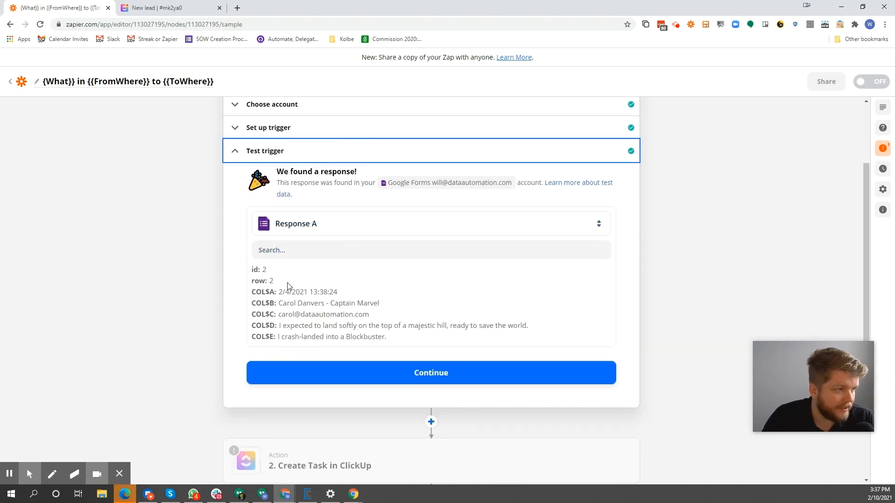
mouse_move(280, 303)
mouse_down()
mouse_move(395, 306)
mouse_move(281, 314)
mouse_up()
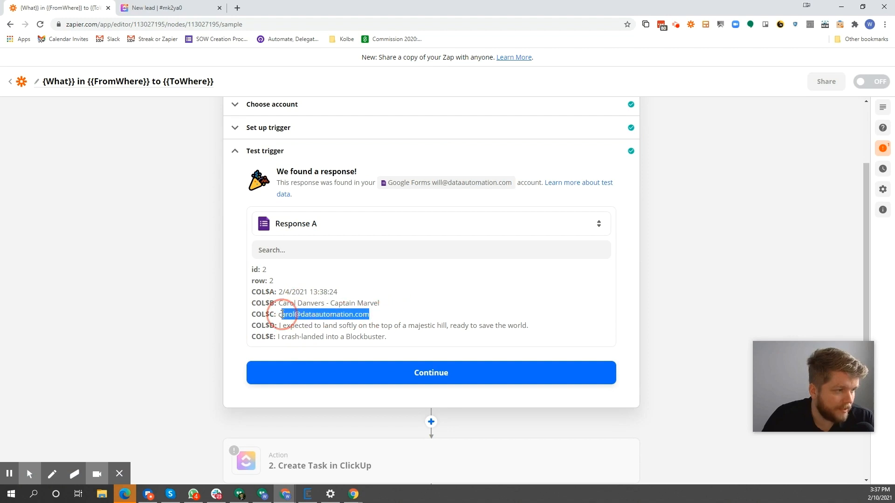
click(282, 328)
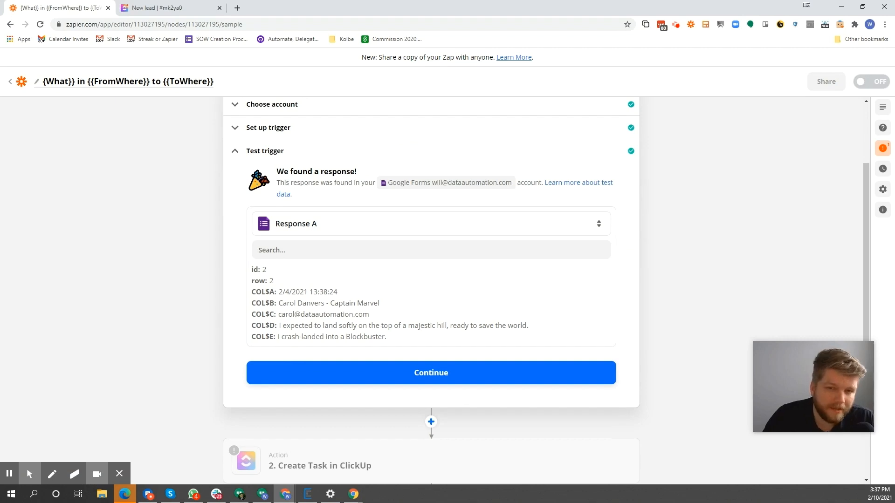
drag(279, 329, 542, 325)
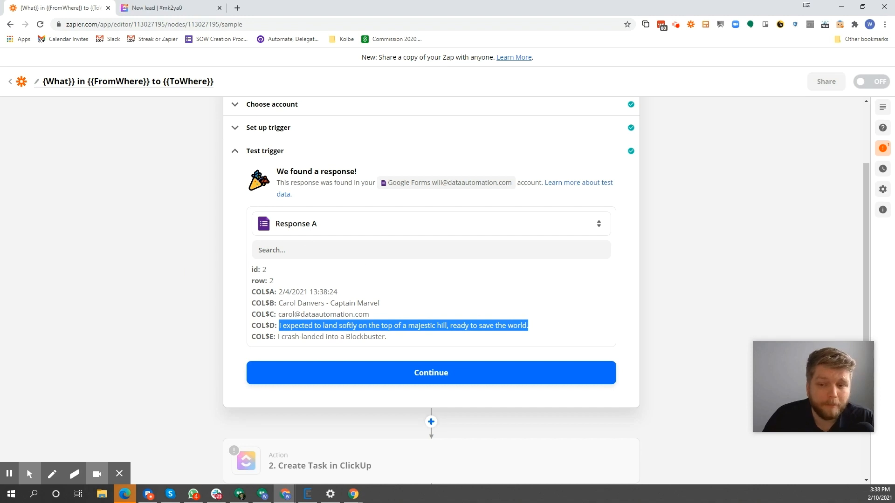
Continue to the ClickUp action setup, keeping the Create Task event and the connected account
click(437, 373)
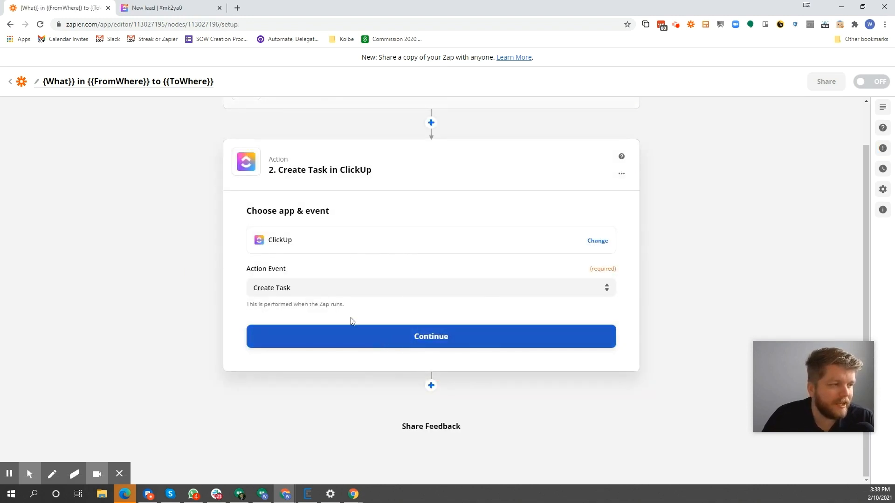
click(399, 338)
click(403, 347)
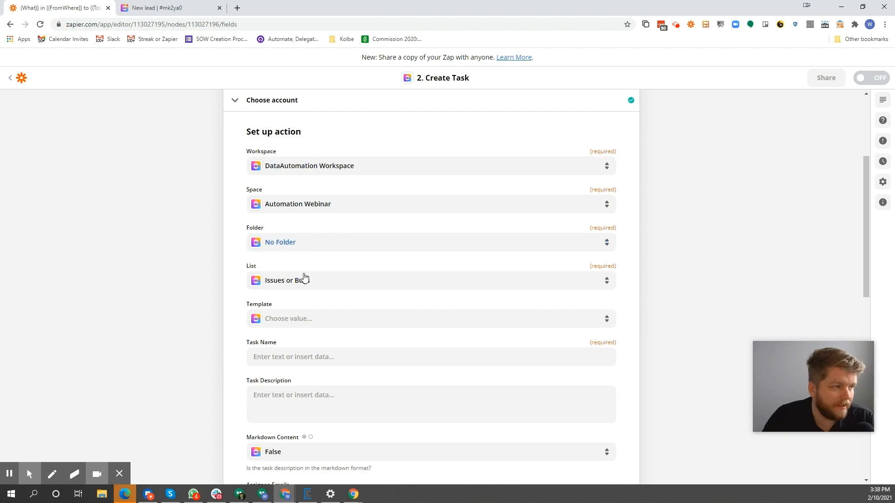
Look through the task's Template choices without selecting one
click(287, 318)
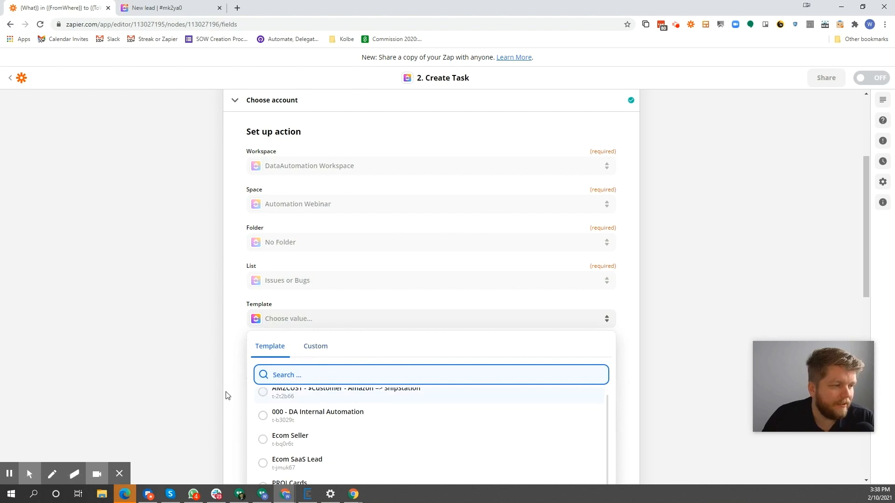
scroll(214, 384, down, 2)
scroll(211, 383, down, 2)
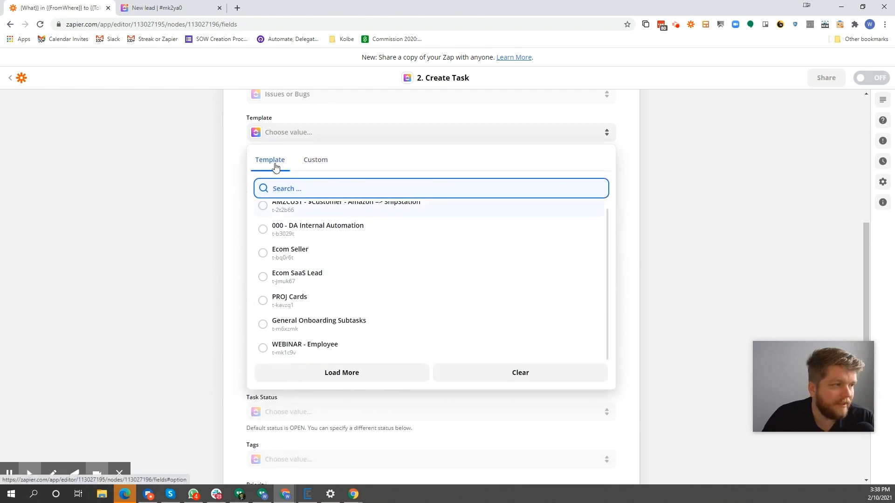
click(213, 182)
Build the Task Name from the form's Name and "What did you expect to happen?" fields, separated by a hyphen
click(350, 171)
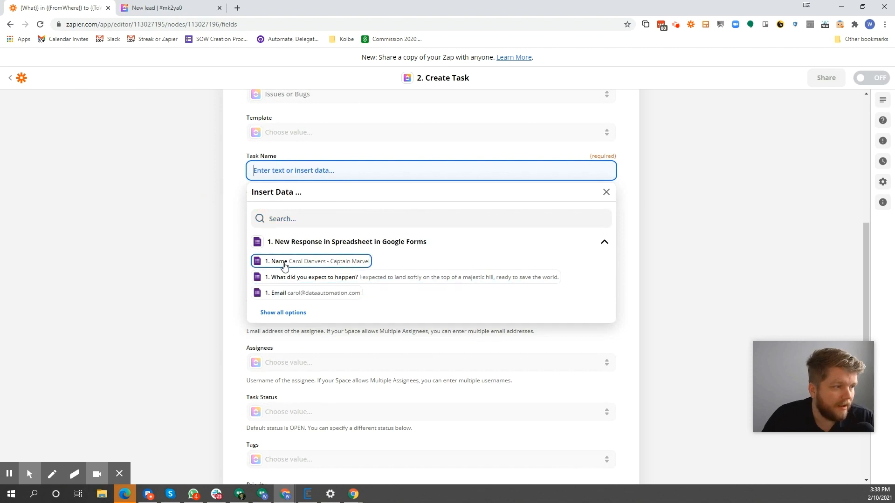
click(311, 262)
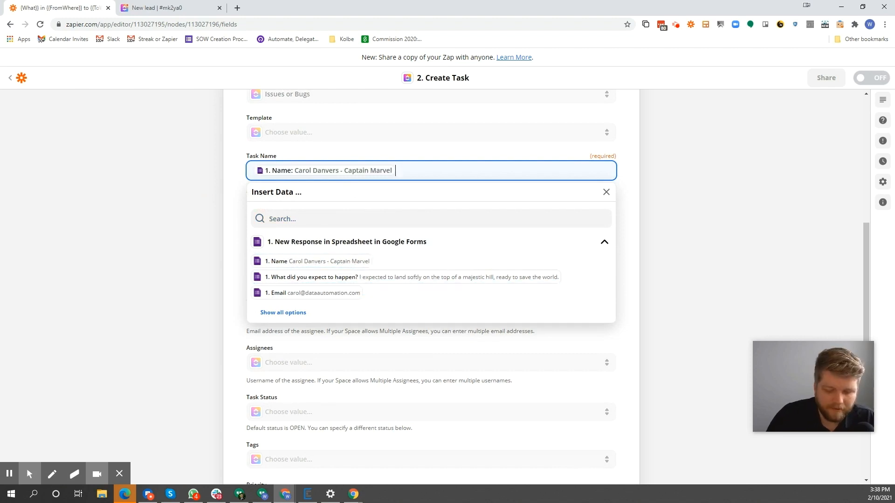
text(-)
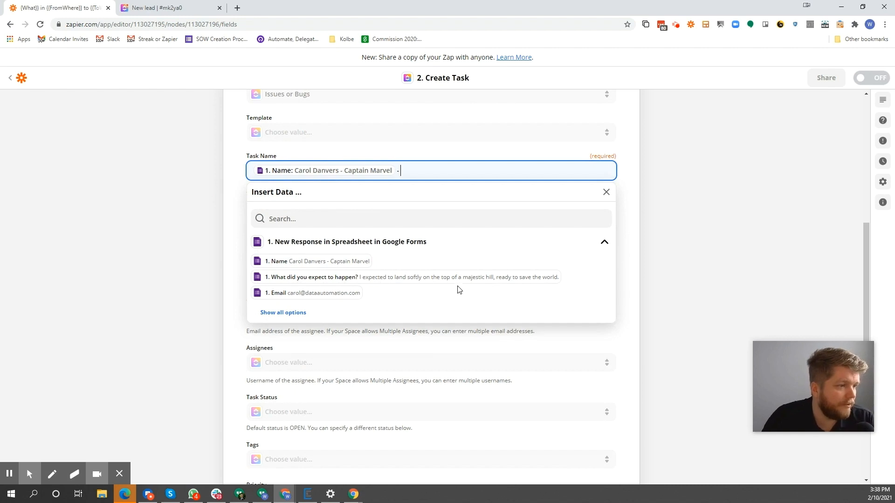
click(370, 277)
click(219, 200)
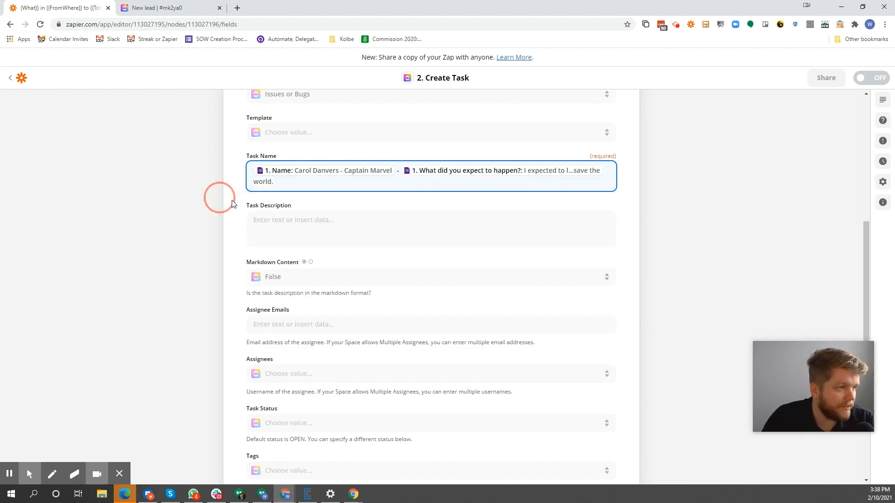
Fill the Task Description with the form's Name, "What did you expect to happen?", Timestamp and Email fields
click(279, 220)
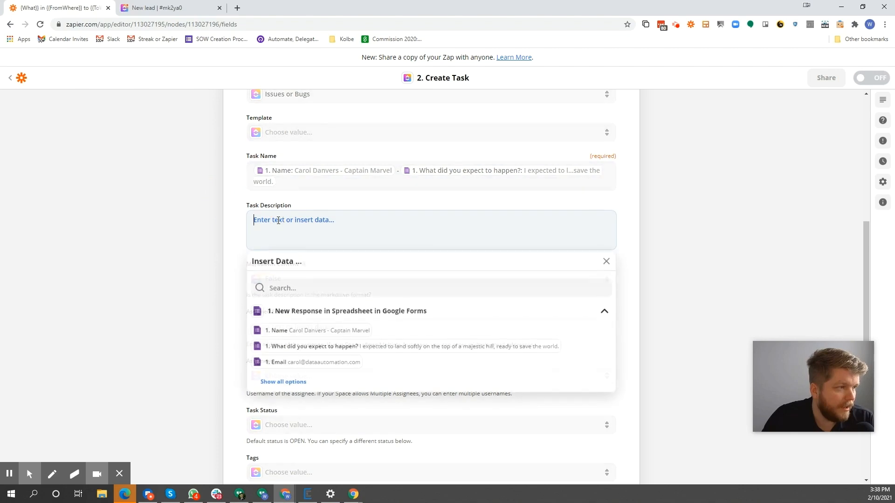
click(318, 331)
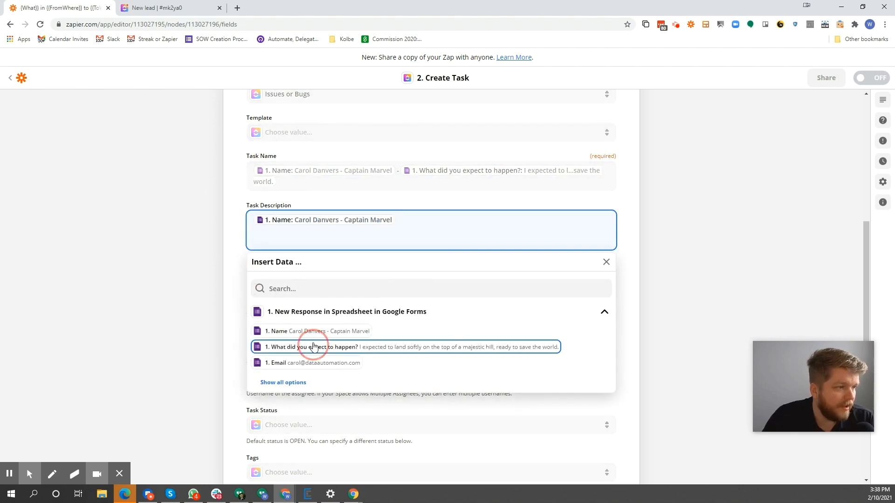
click(313, 346)
click(312, 362)
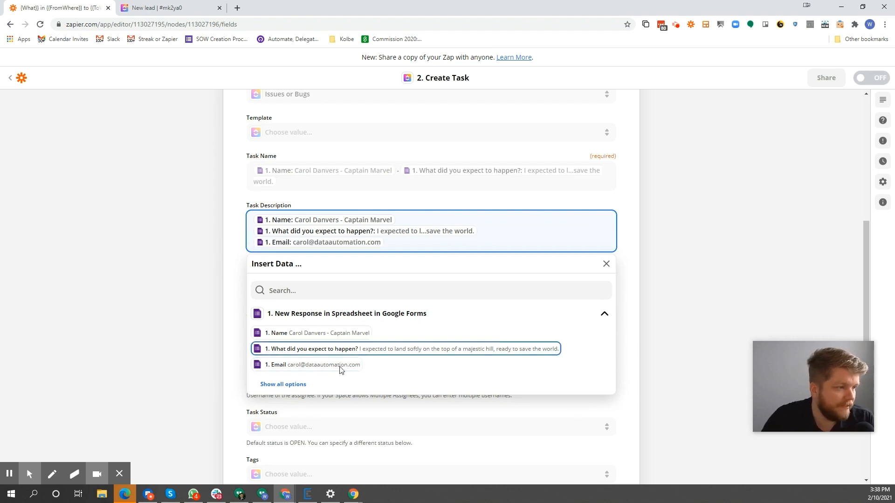
click(296, 383)
scroll(345, 378, down, 1)
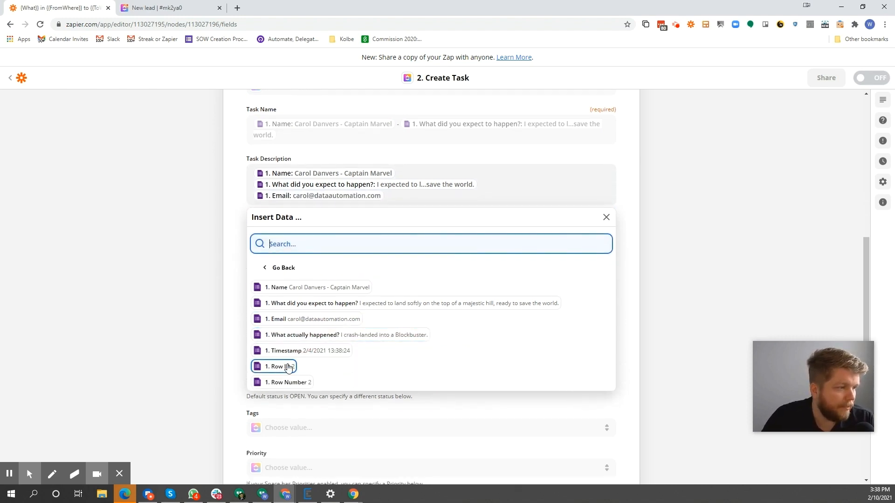
click(285, 351)
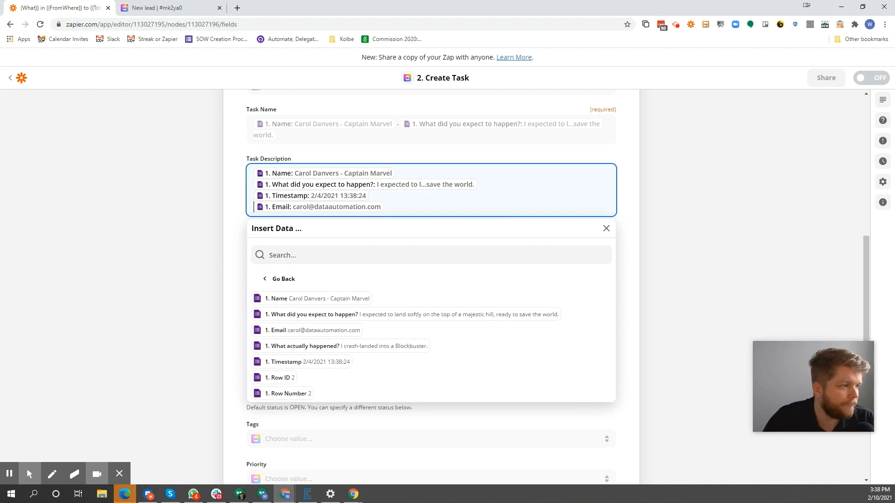
click(200, 194)
Finish the action setup with the remaining fields empty and run Test & Review for the Create Task action
scroll(422, 275, down, 6)
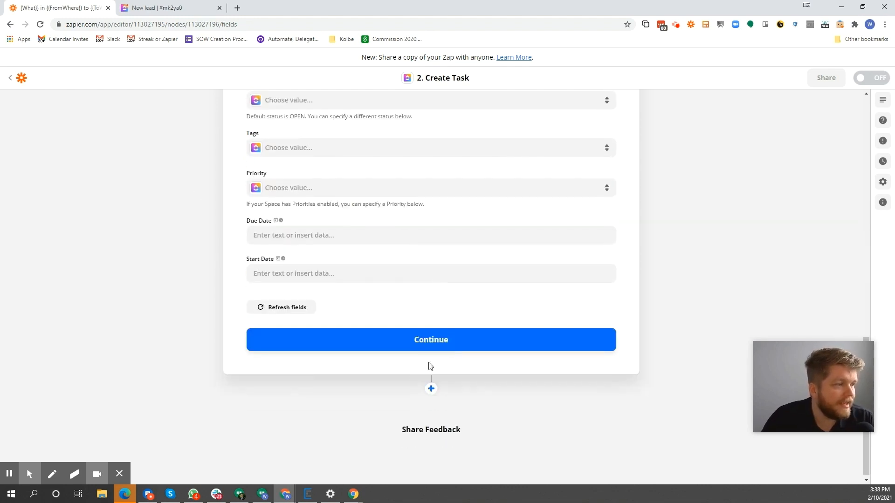
click(432, 326)
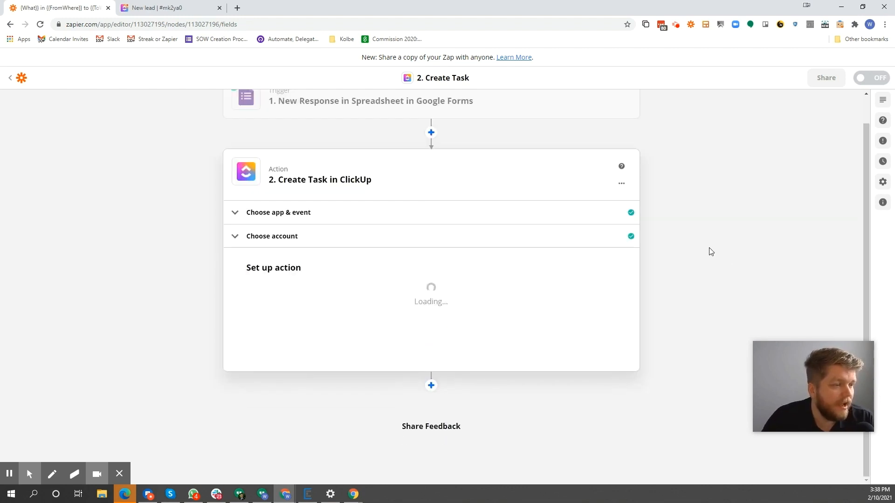
scroll(499, 266, down, 7)
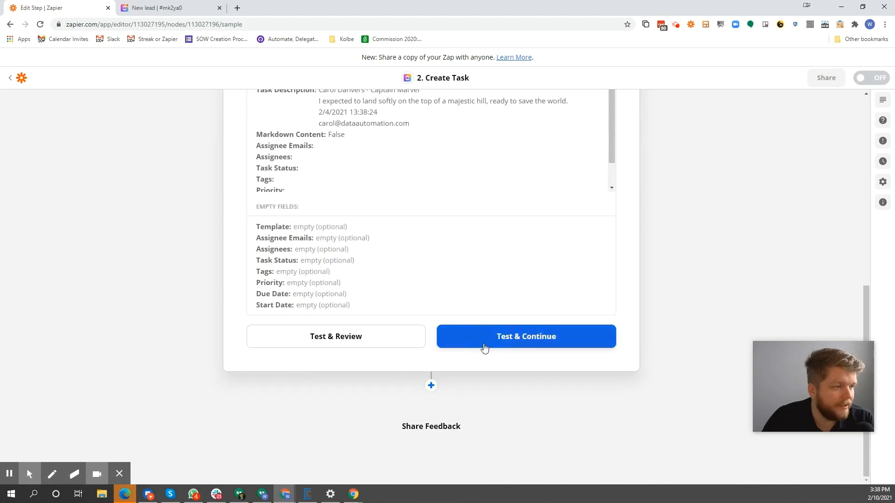
click(336, 344)
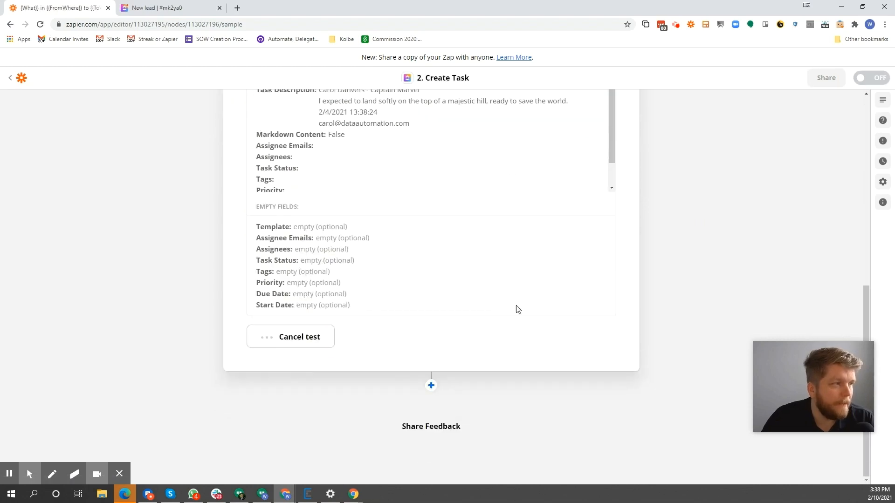
Switch to ClickUp, open the new task in the Issues or Bugs list, and examine its title and description
click(172, 5)
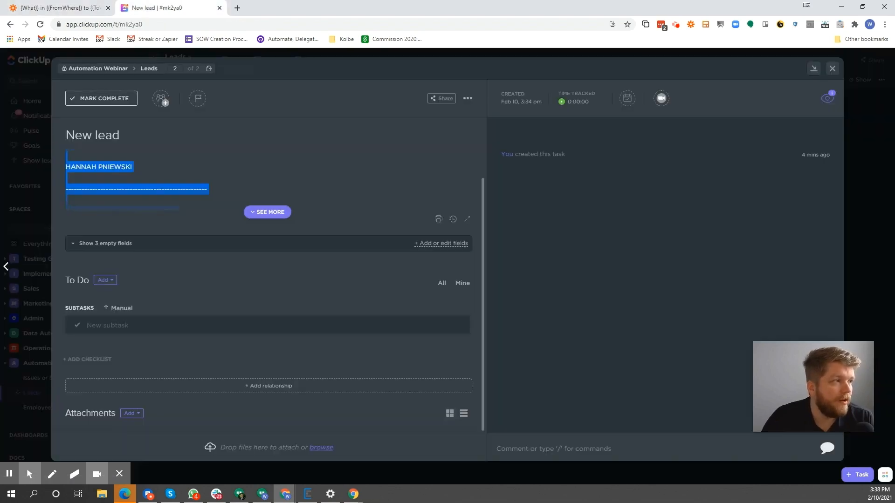
click(42, 242)
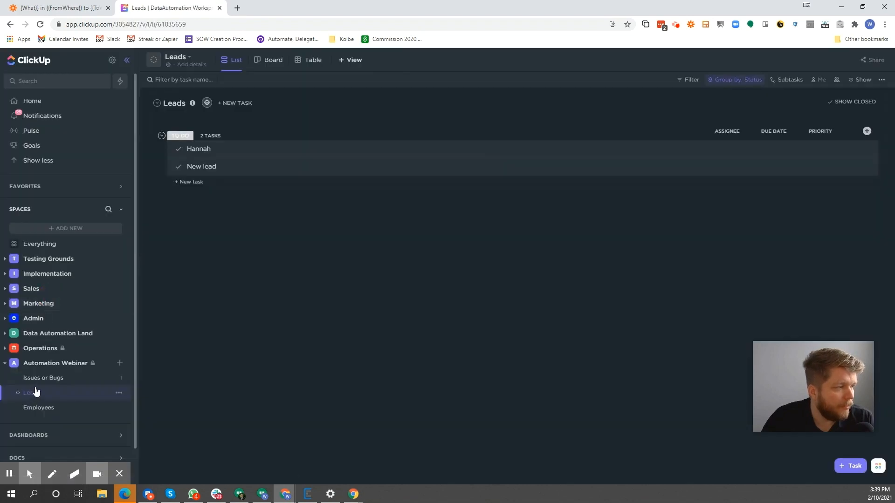
click(42, 380)
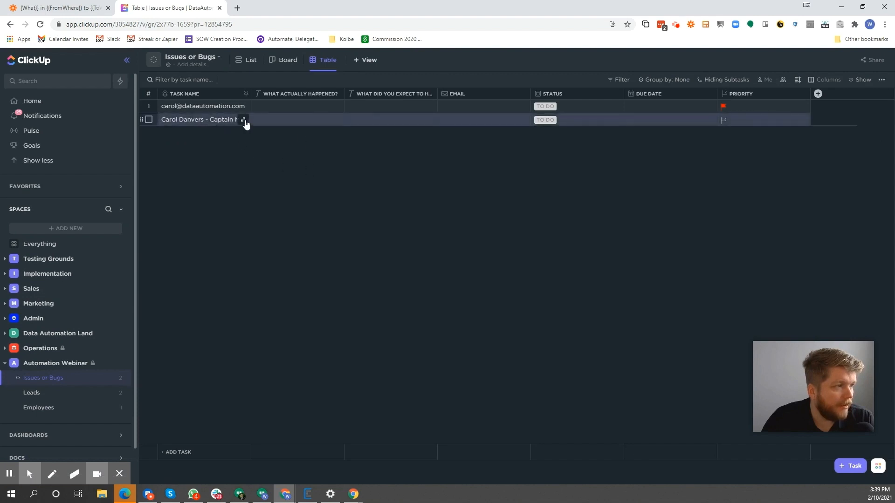
click(245, 121)
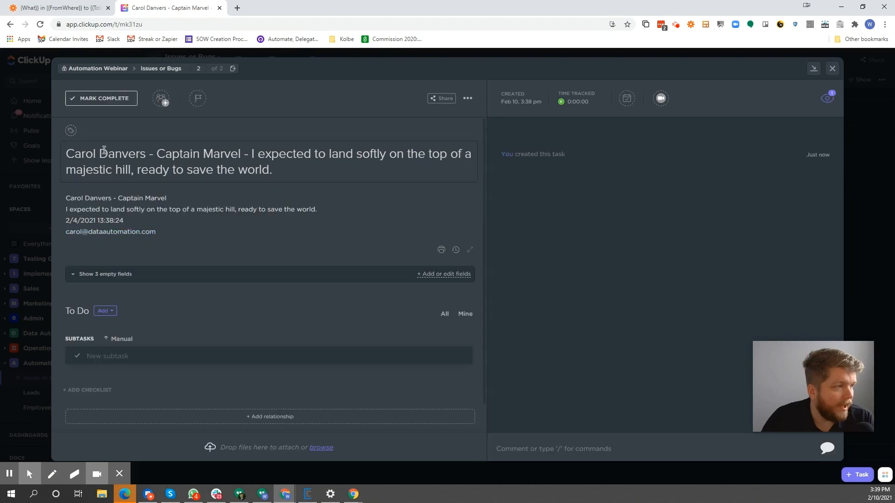
drag(99, 154, 377, 177)
click(185, 227)
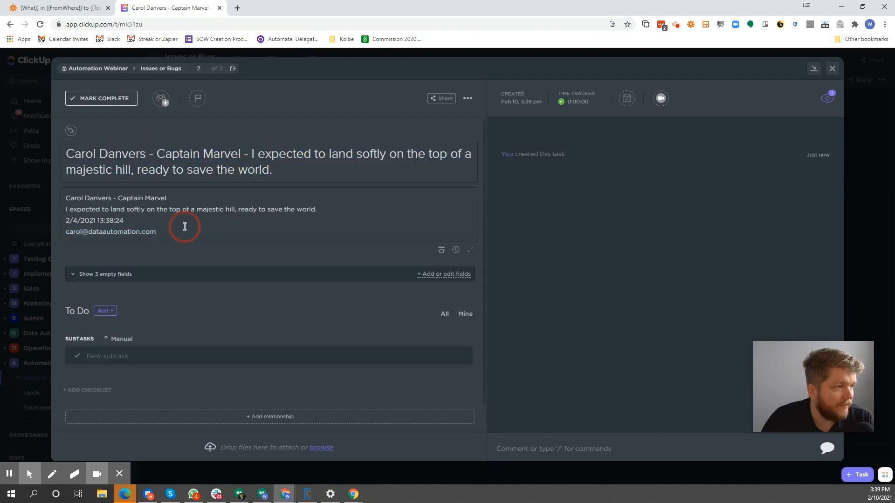
drag(185, 228, 31, 176)
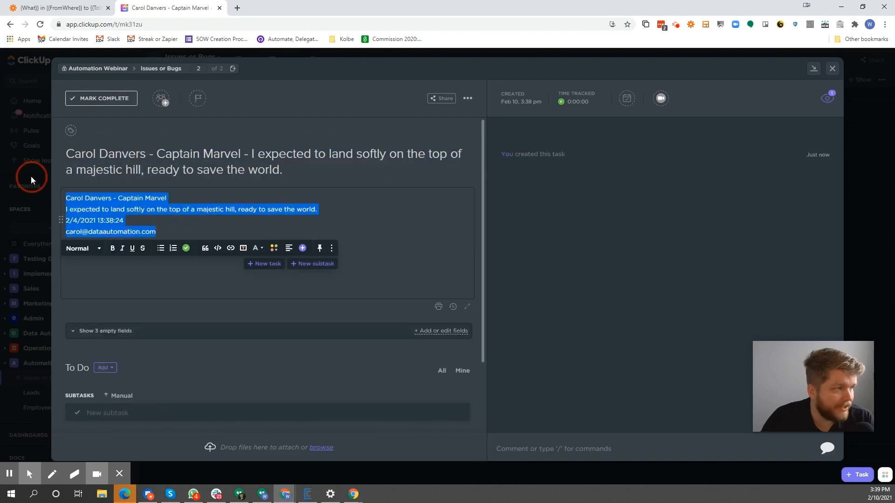
Switch back to Zapier and, from the Click Up Webinar folder, open the Zap that connects Google Sheets to ClickUp
click(382, 209)
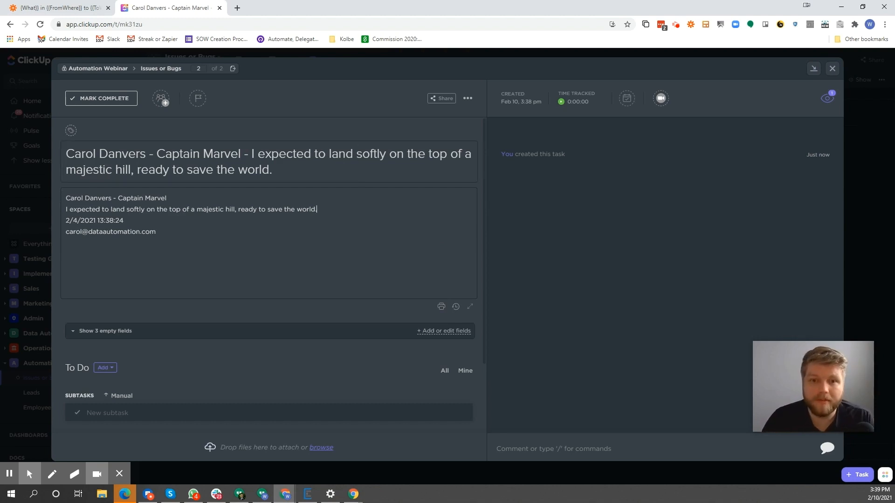
click(56, 8)
scroll(153, 196, up, 8)
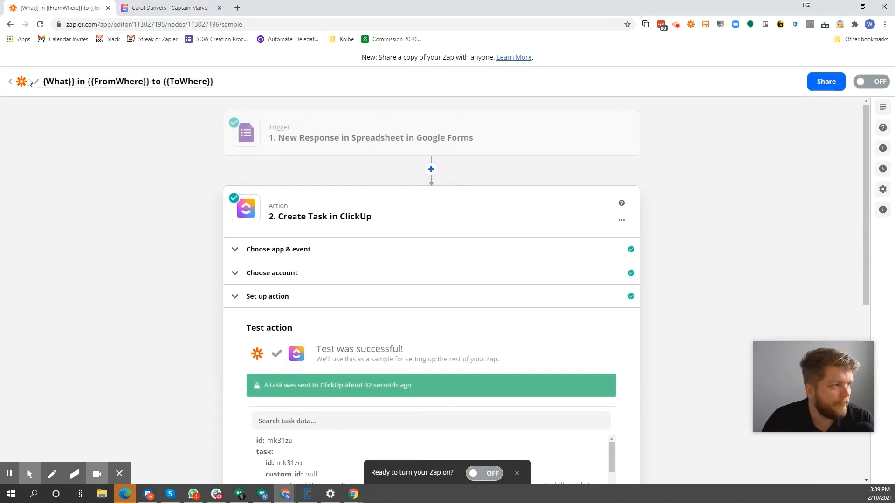
click(23, 80)
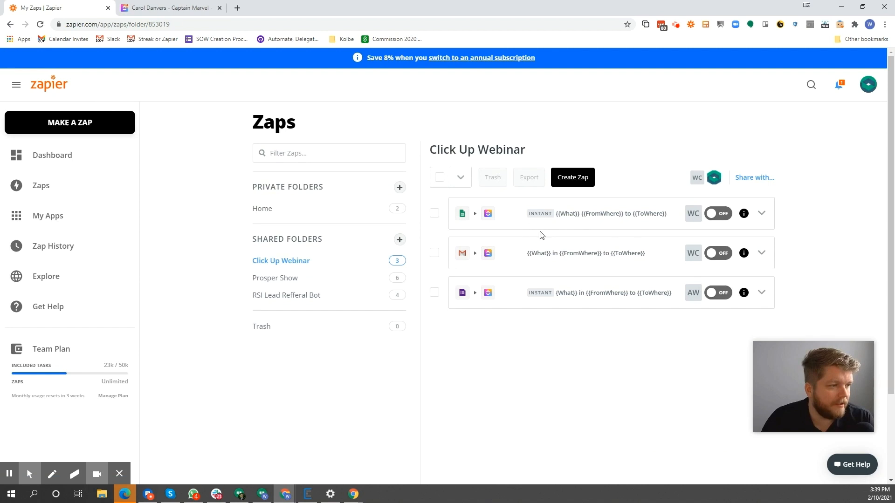
click(568, 221)
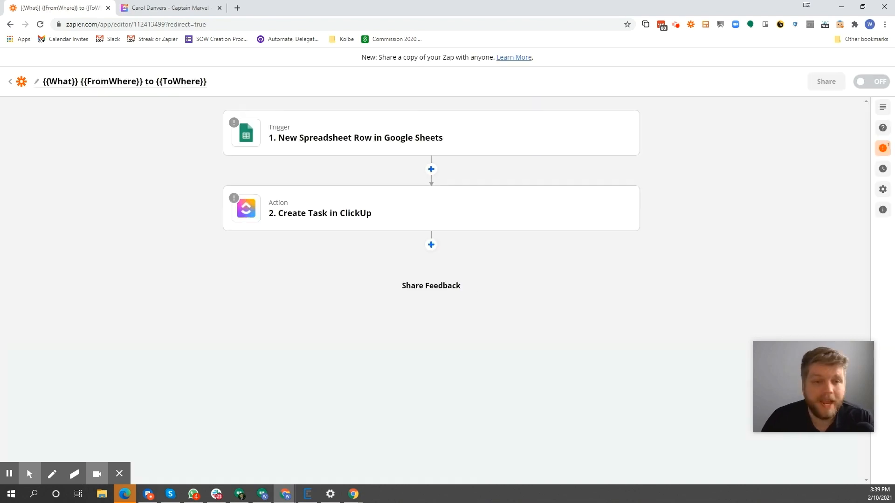
Open the New Spreadsheet Row trigger and assign the connected Google Sheets account to it
click(334, 144)
click(327, 247)
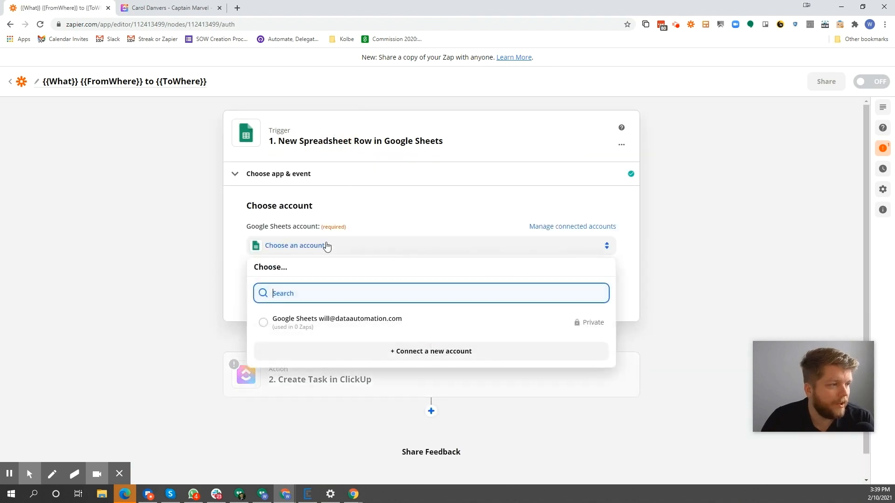
click(341, 320)
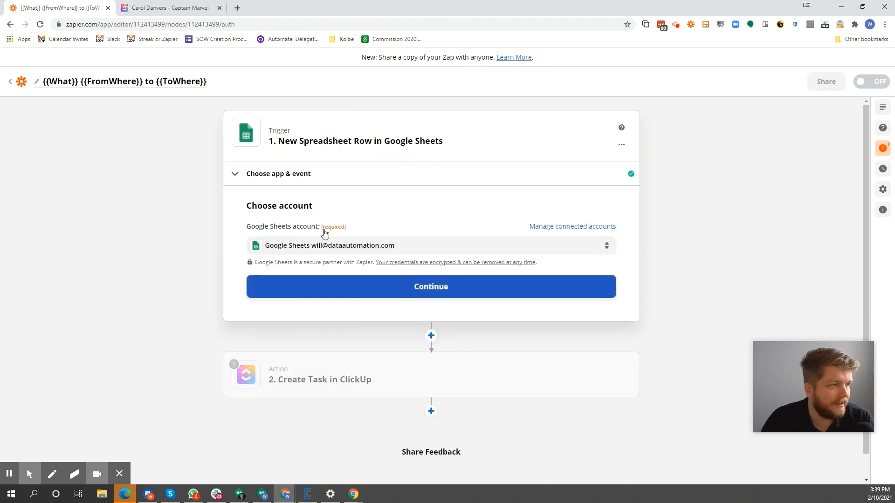
click(444, 288)
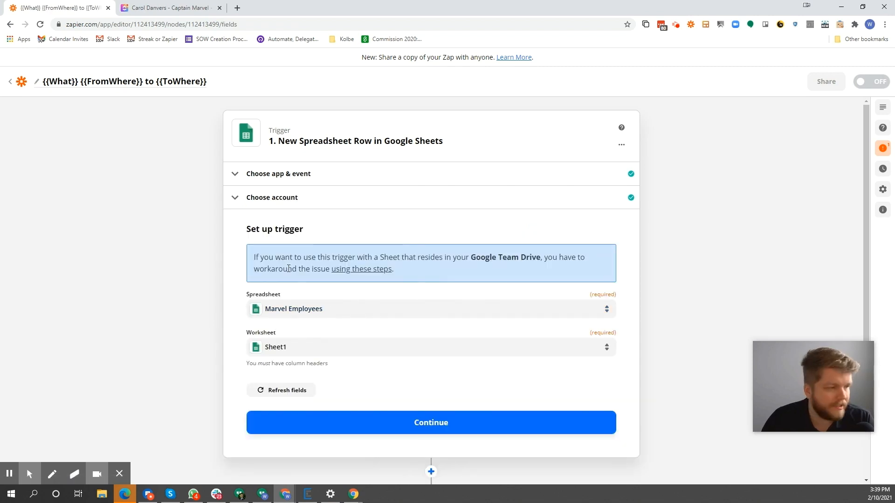
Accept the Marvel Employees spreadsheet with Sheet1 as the trigger source, then test the trigger and examine the sample row
click(347, 425)
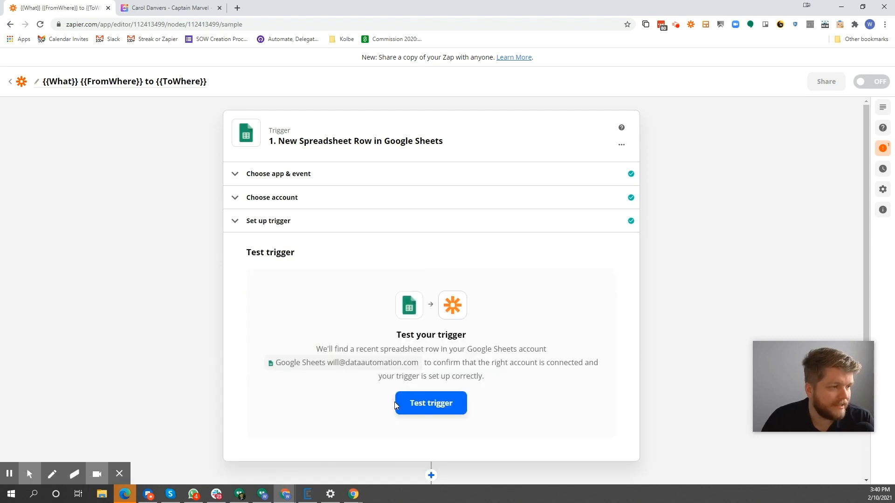
click(434, 404)
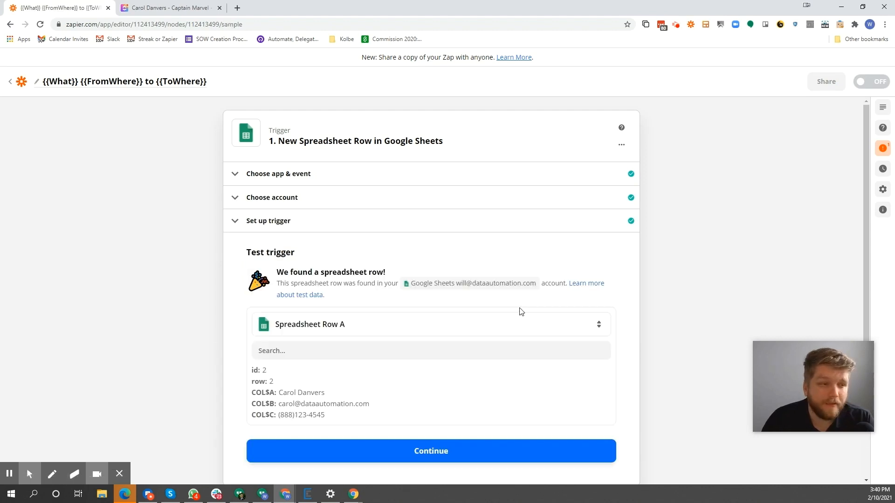
drag(347, 420, 243, 383)
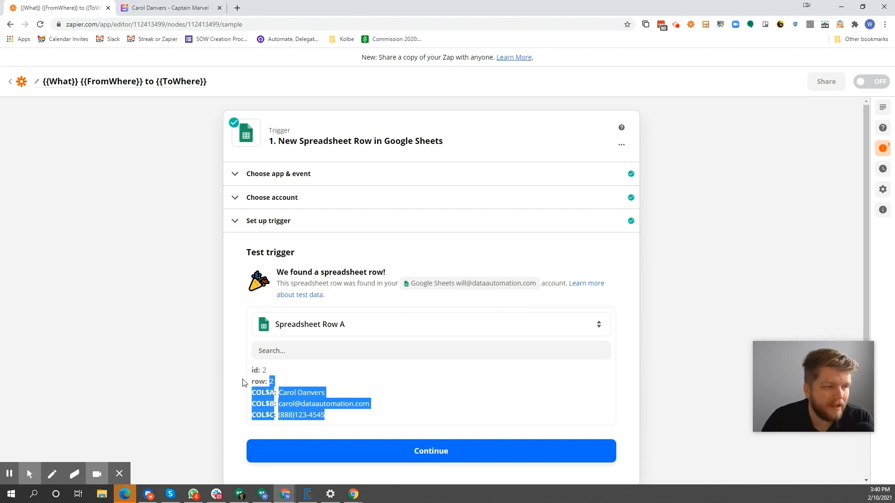
scroll(204, 296, down, 4)
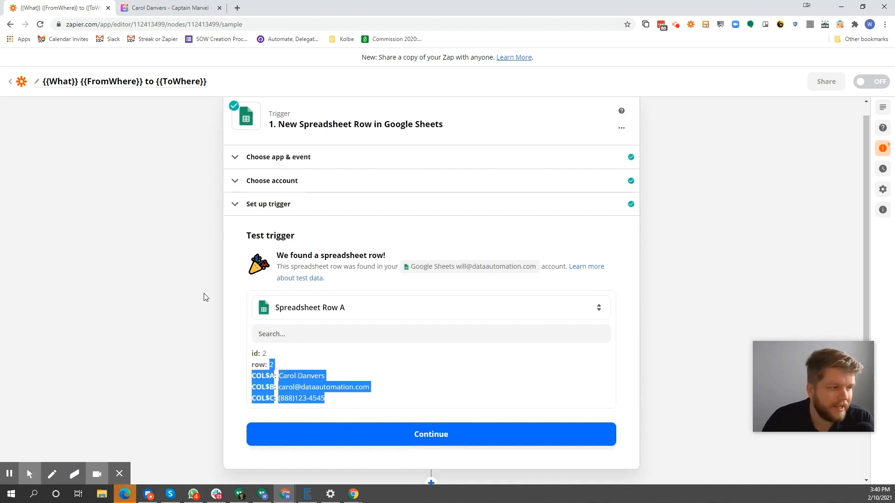
Continue to the ClickUp action, keeping Create Task as its event and the connected ClickUp account
click(428, 262)
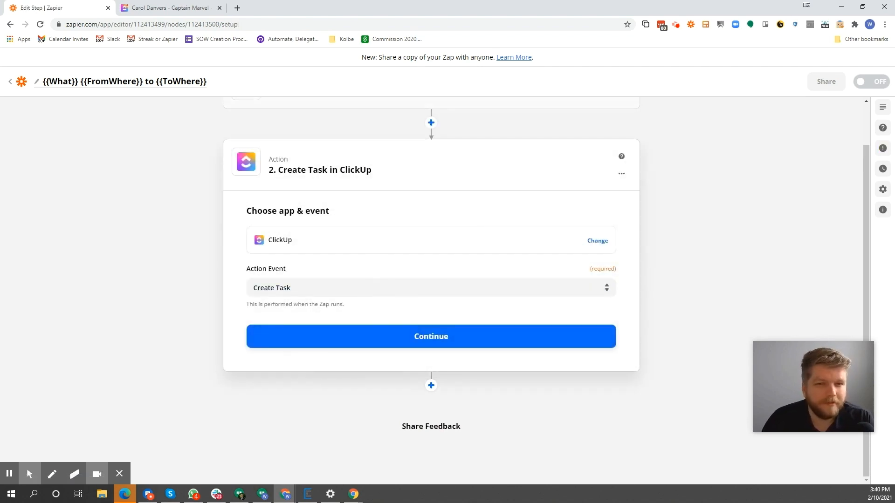
click(371, 245)
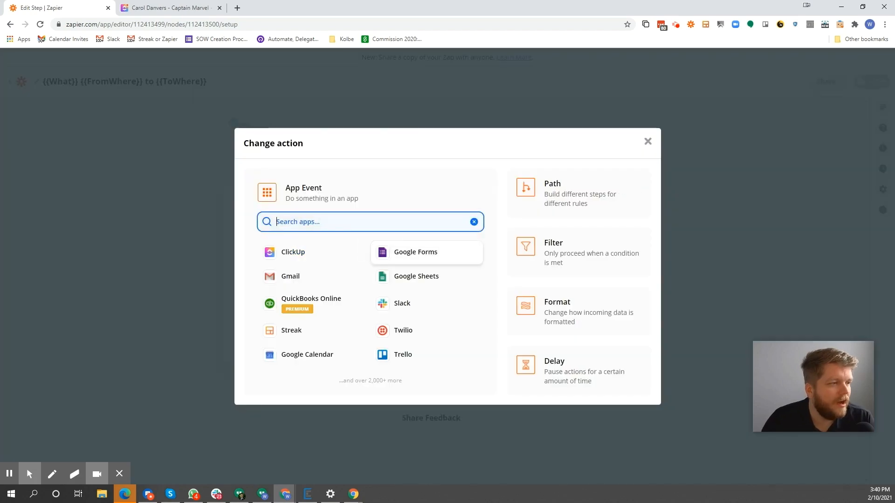
click(174, 278)
click(331, 380)
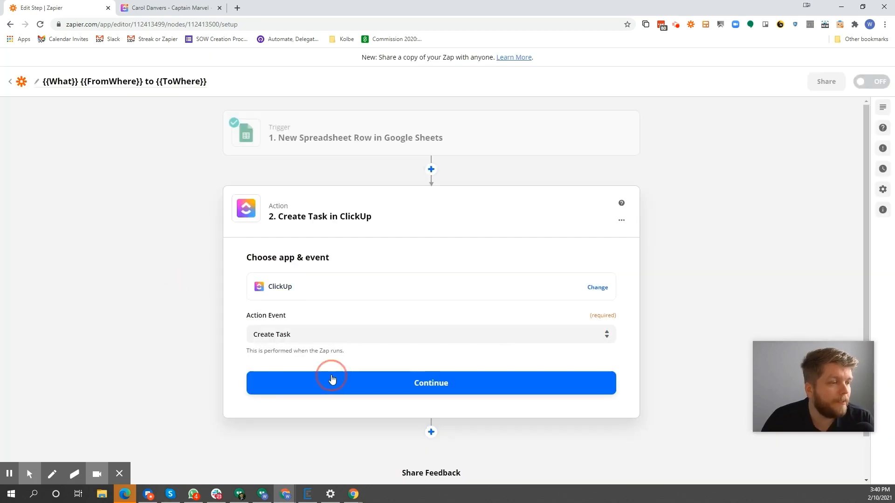
click(343, 321)
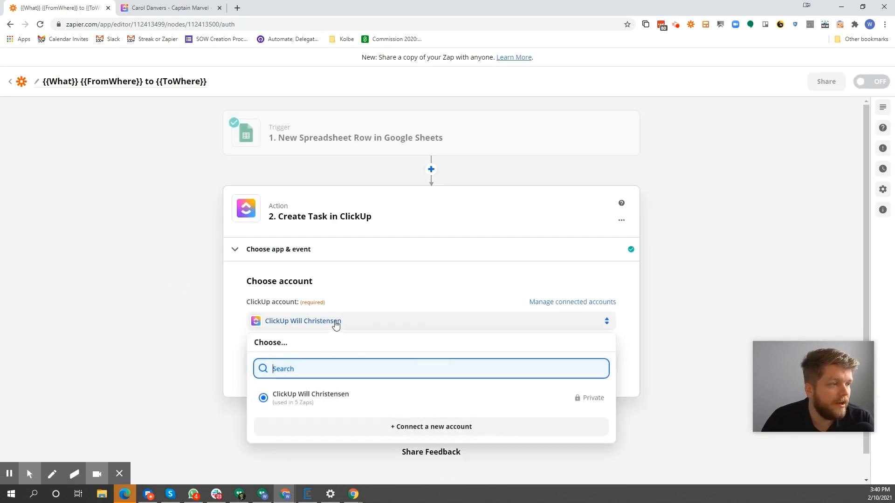
click(370, 371)
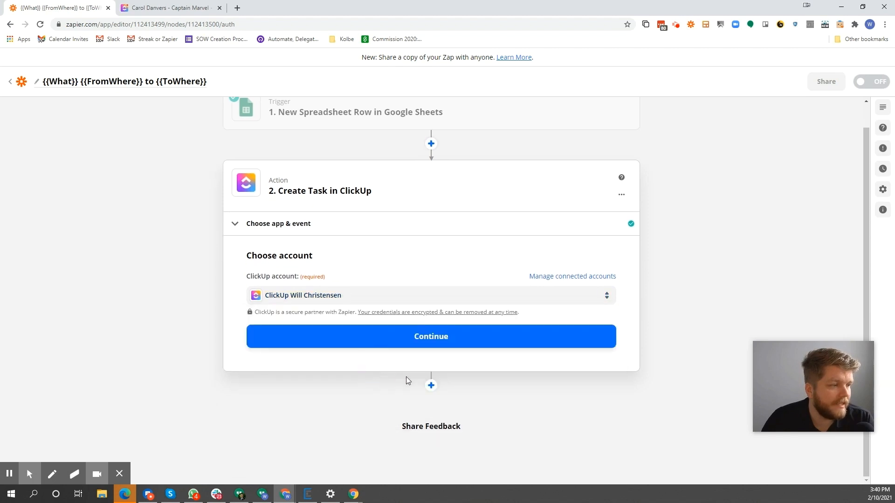
click(433, 339)
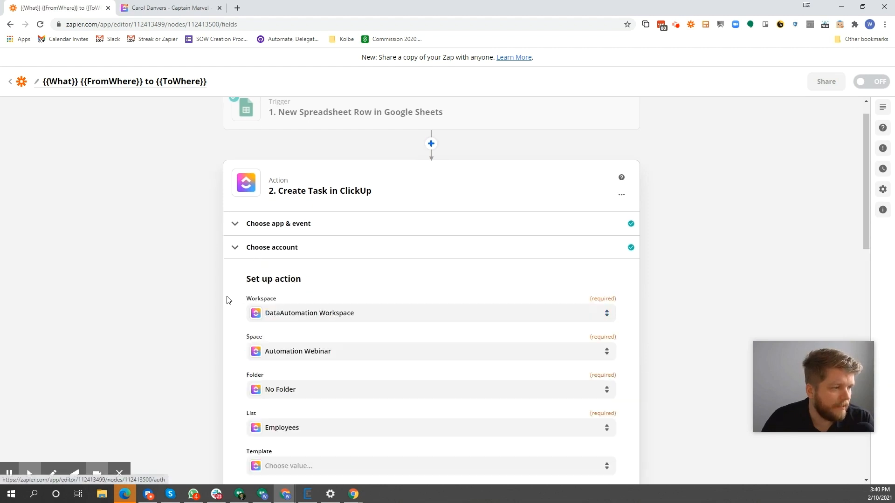
Keep the Employees list in the Automation Webinar space as the destination and map the Task Name to the spreadsheet's Name field
scroll(222, 305, down, 2)
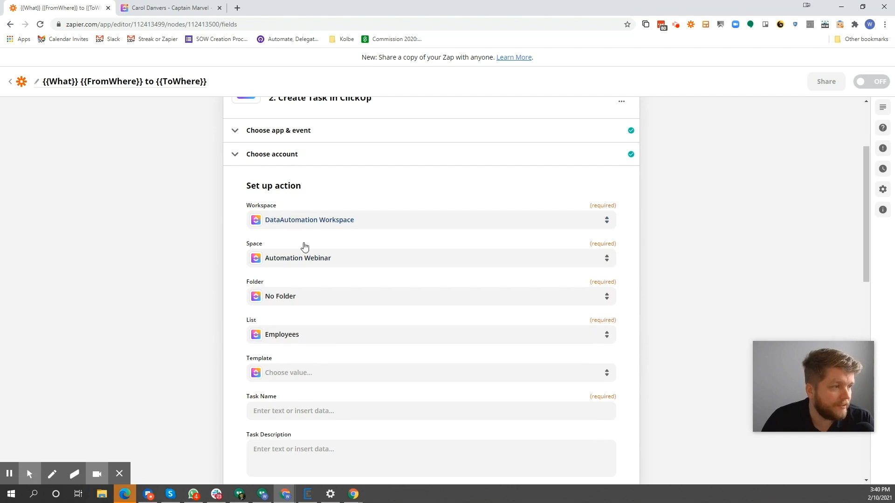
click(294, 341)
click(196, 333)
scroll(293, 354, down, 2)
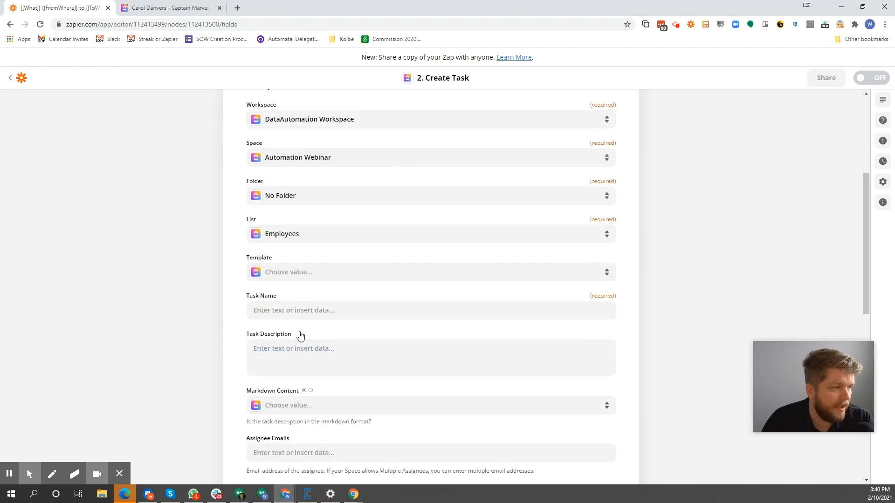
click(266, 309)
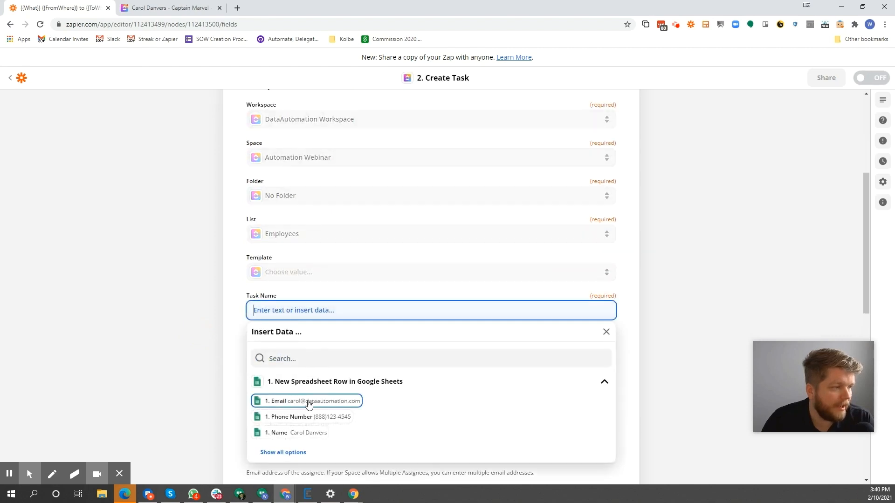
click(303, 433)
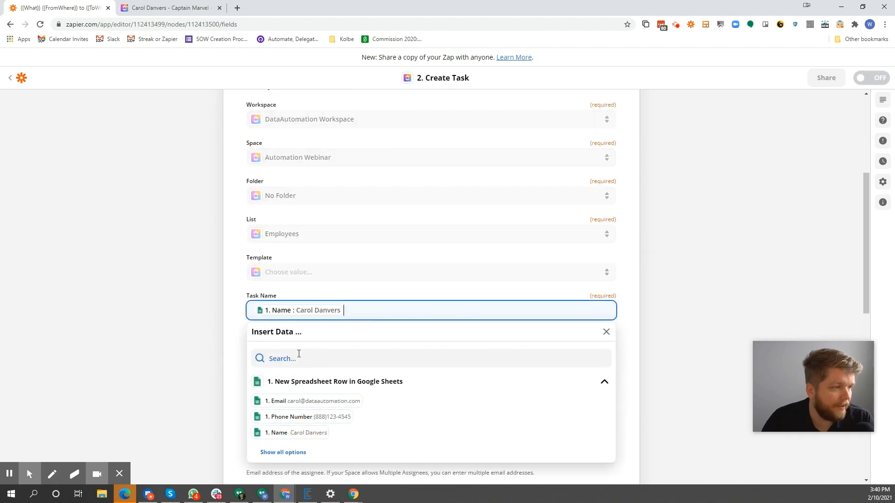
click(334, 364)
Fill the Task Description with the spreadsheet's Phone Number and Email fields on separate lines
click(291, 356)
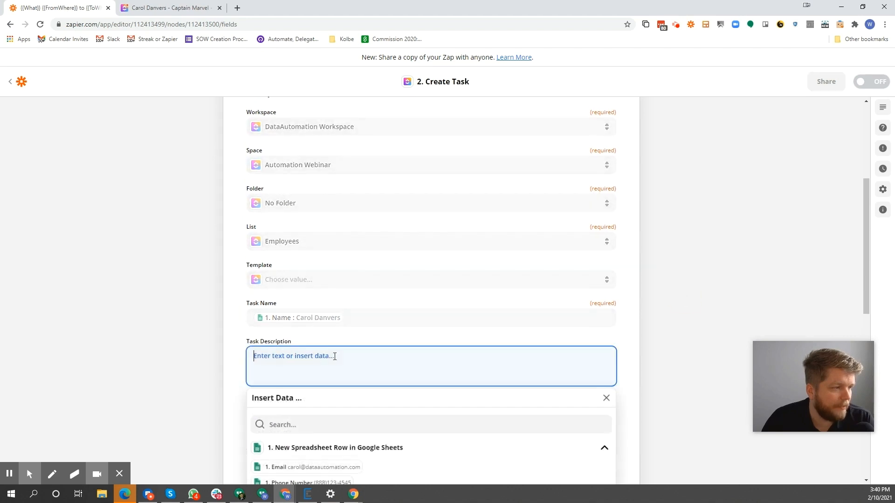
scroll(322, 423, down, 4)
click(314, 289)
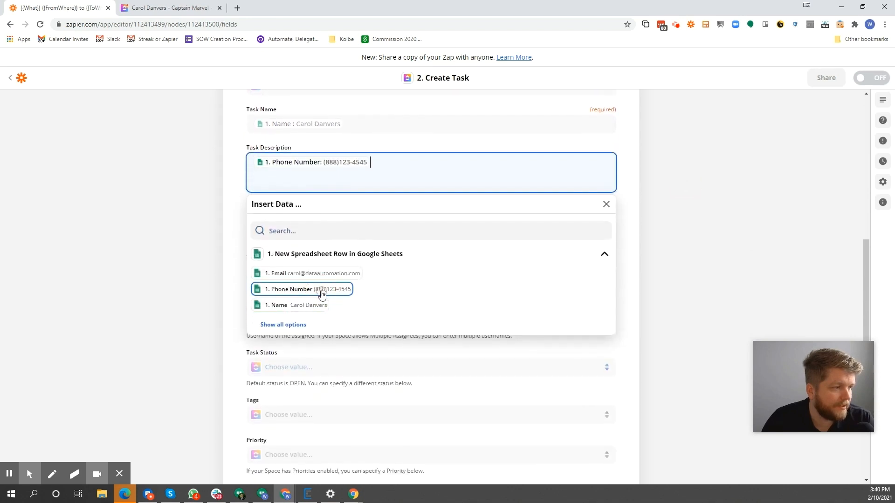
key(Return)
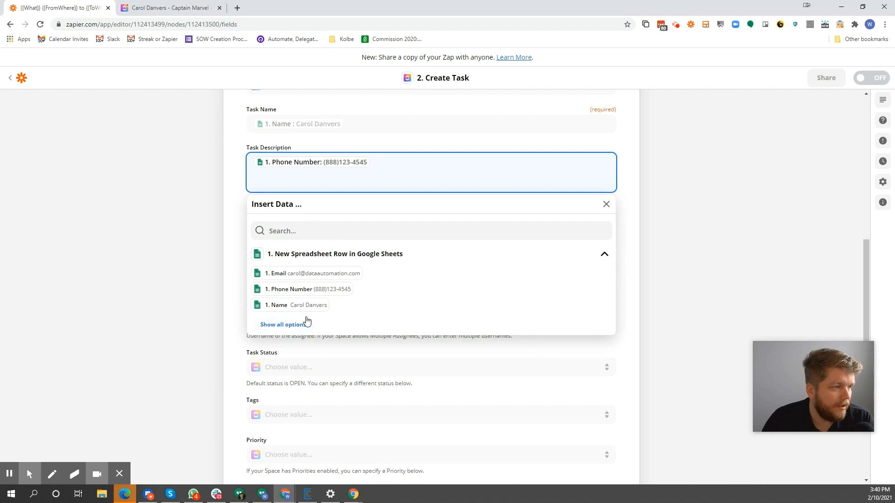
click(316, 273)
click(705, 194)
Finish the action setup with the remaining fields empty and test the Create Task action for the employee row
scroll(464, 241, down, 6)
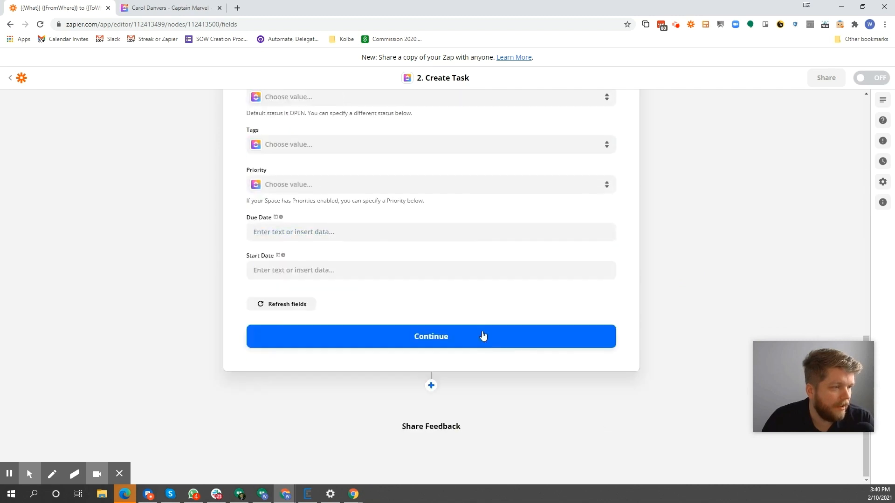
click(485, 334)
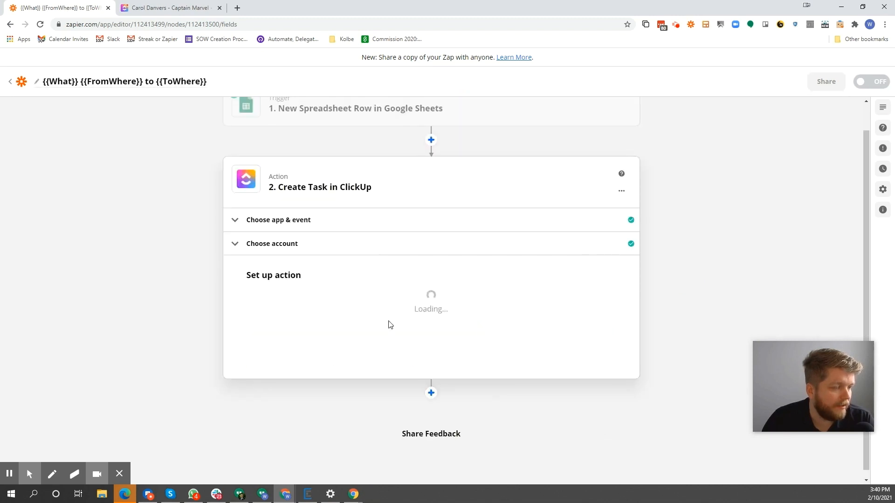
scroll(326, 387, down, 10)
click(333, 340)
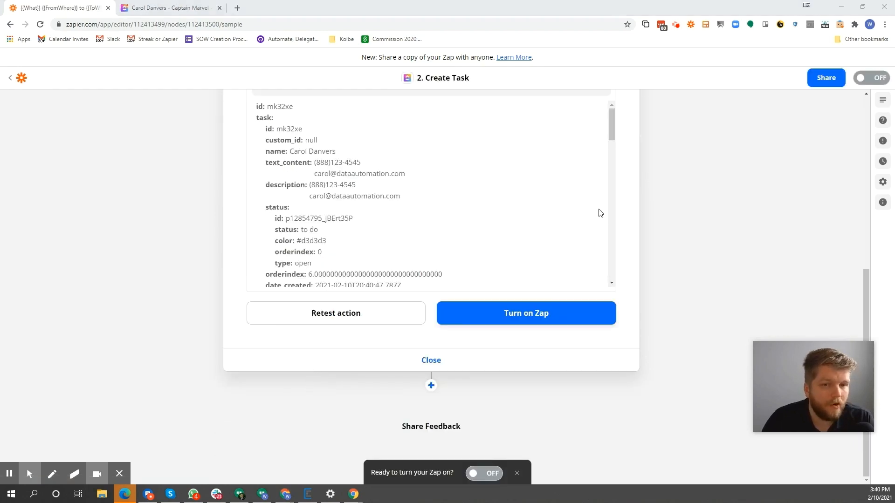
key(alt+Tab)
key(Right)
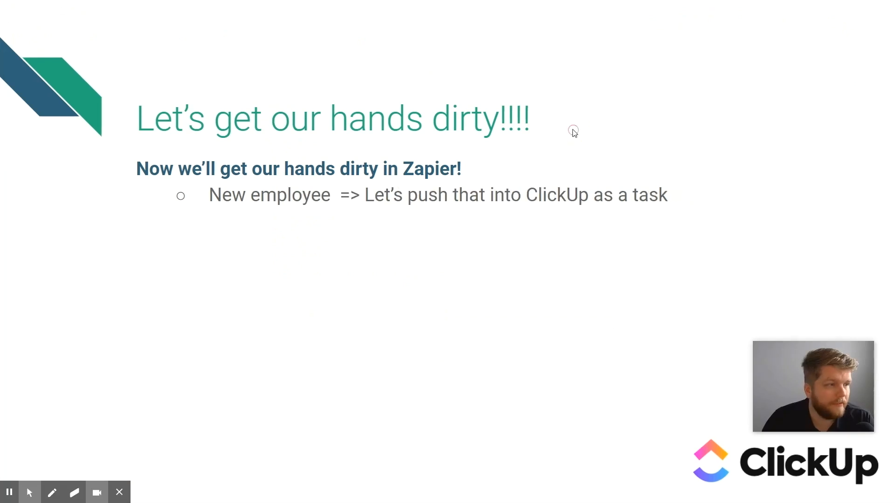
click(609, 134)
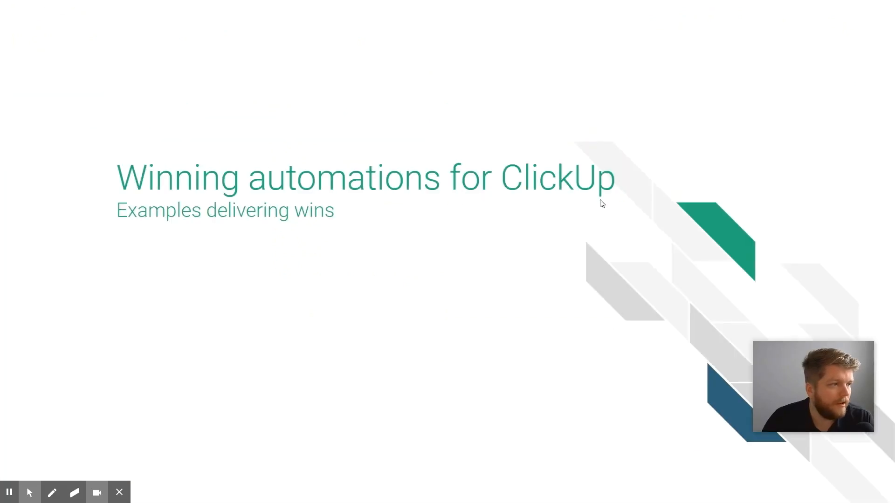
key(alt+Tab)
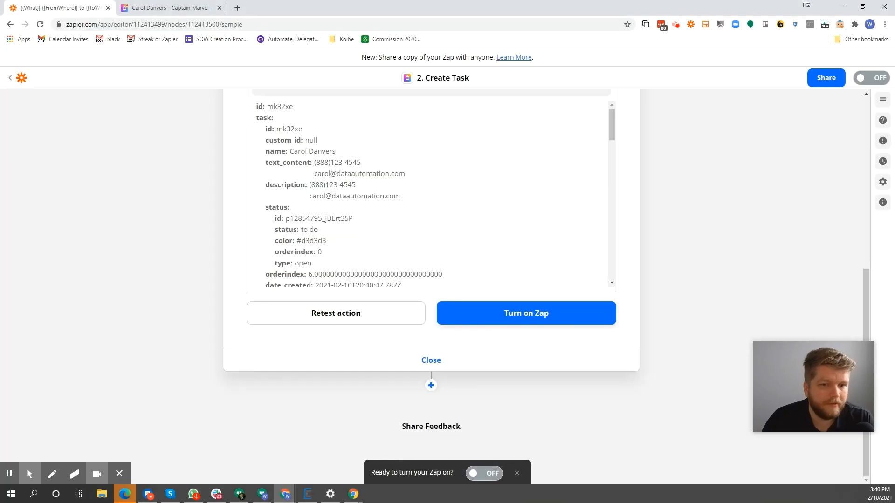
Switch to ClickUp, open the new task in the Employees list, and examine its title and description
click(183, 7)
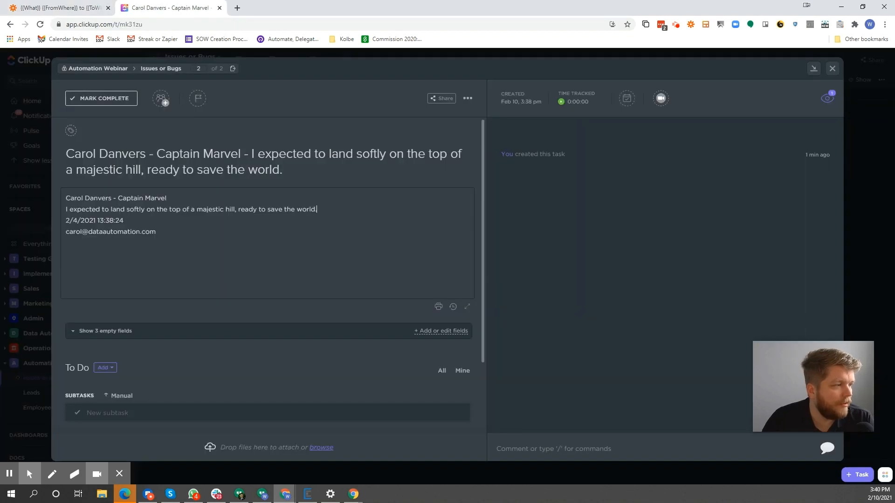
key(Escape)
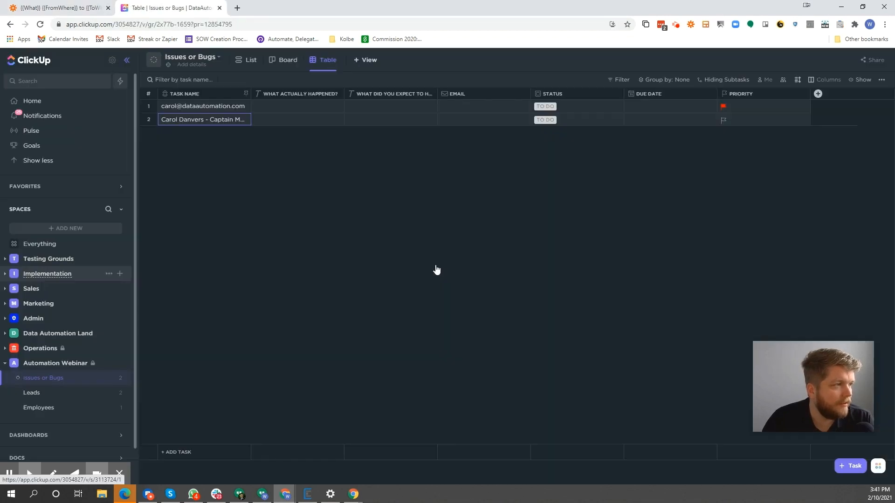
click(41, 409)
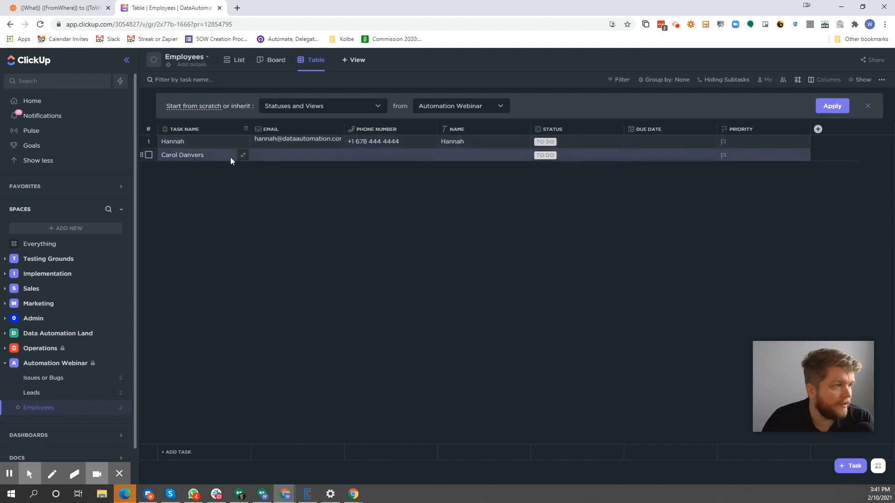
click(182, 157)
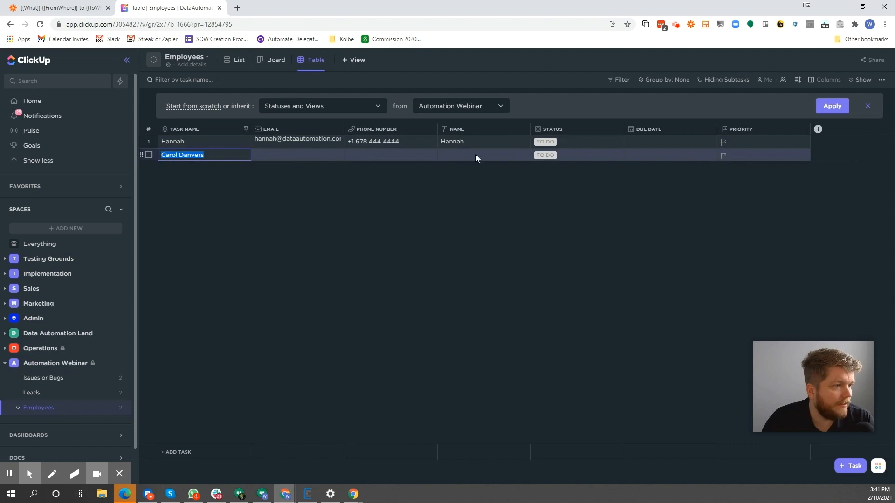
key(Tab)
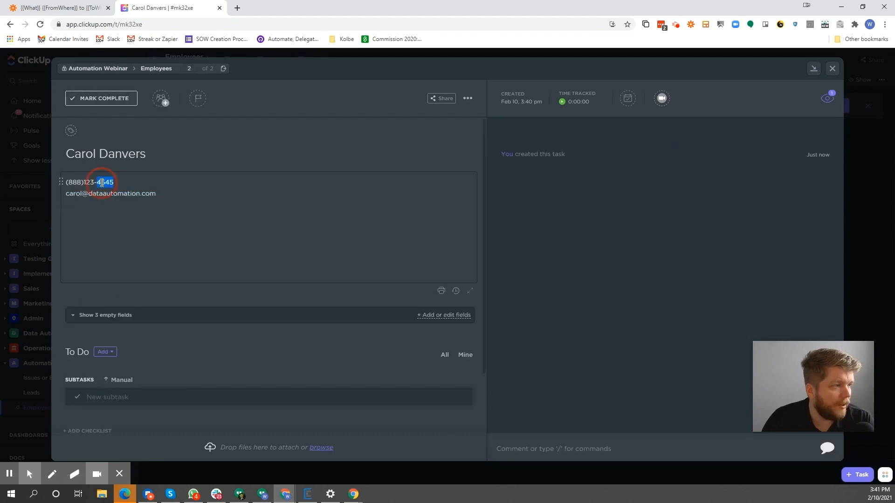
Copy the phone number from the new employee task's description, delete that line and close the task
triple_click(102, 182)
right_click(101, 183)
click(116, 205)
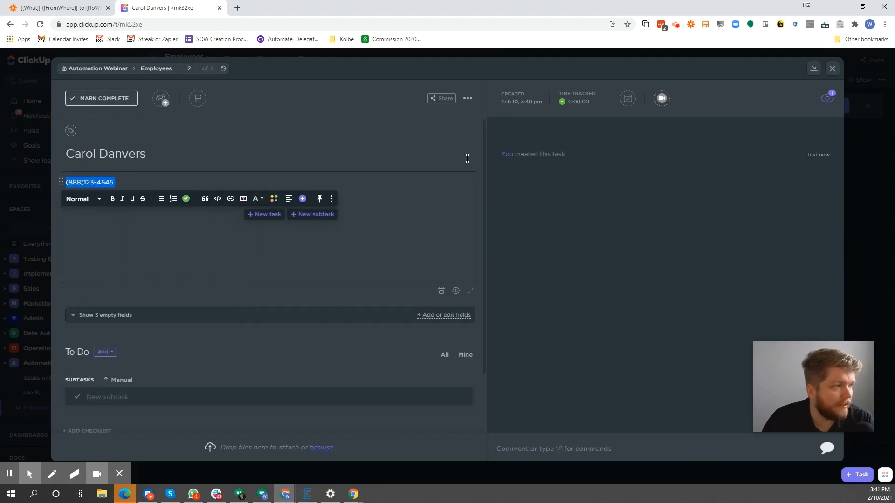
key(BackSpace)
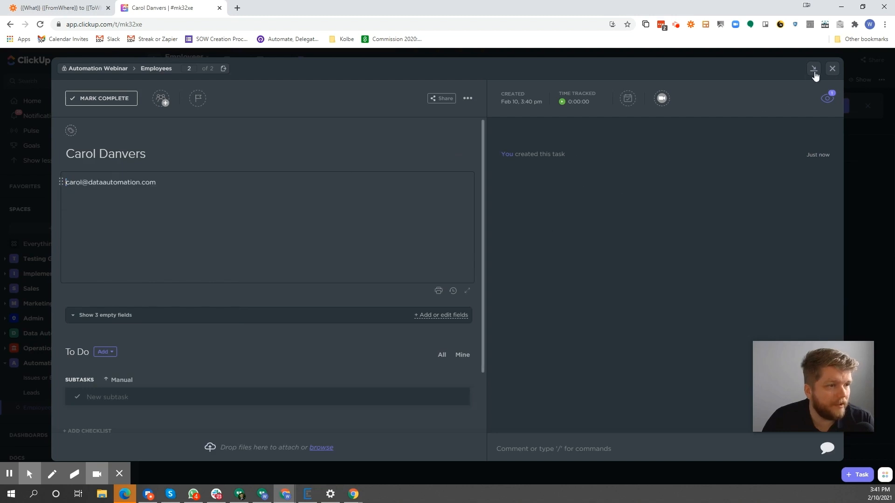
click(832, 69)
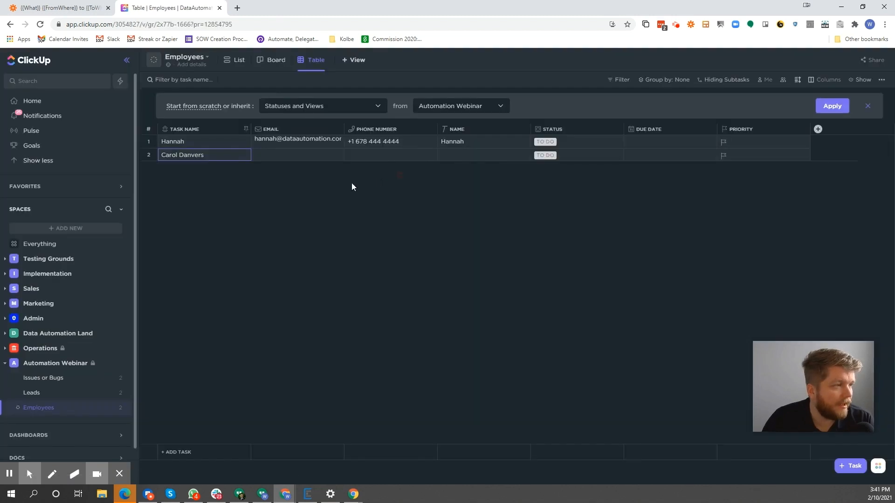
Try to paste the copied phone number into the Phone Number cell of the second Employees table row
click(354, 156)
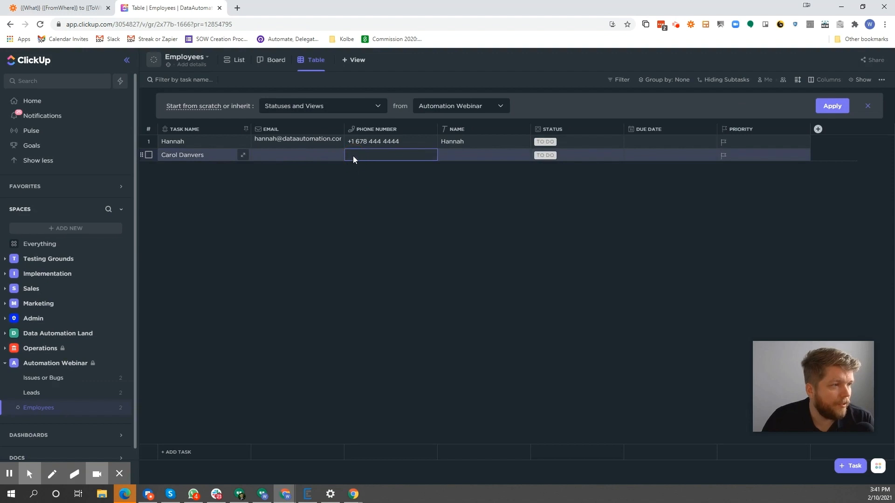
click(393, 153)
click(392, 153)
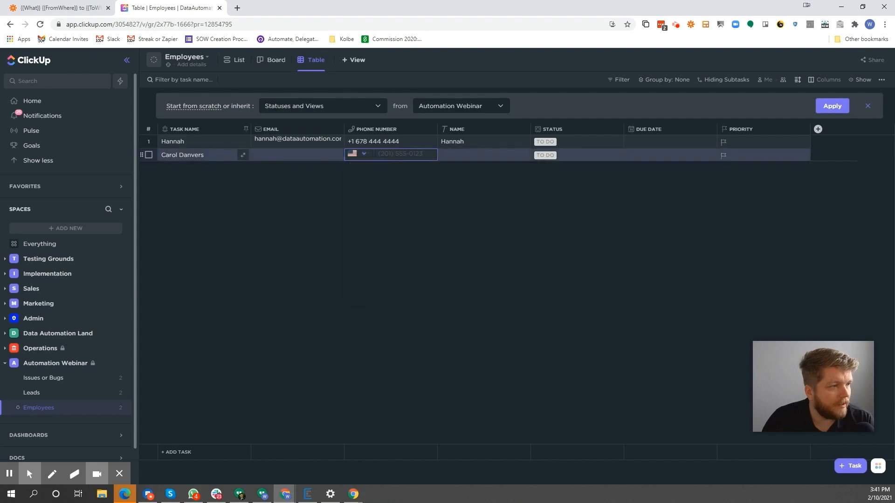
right_click(392, 155)
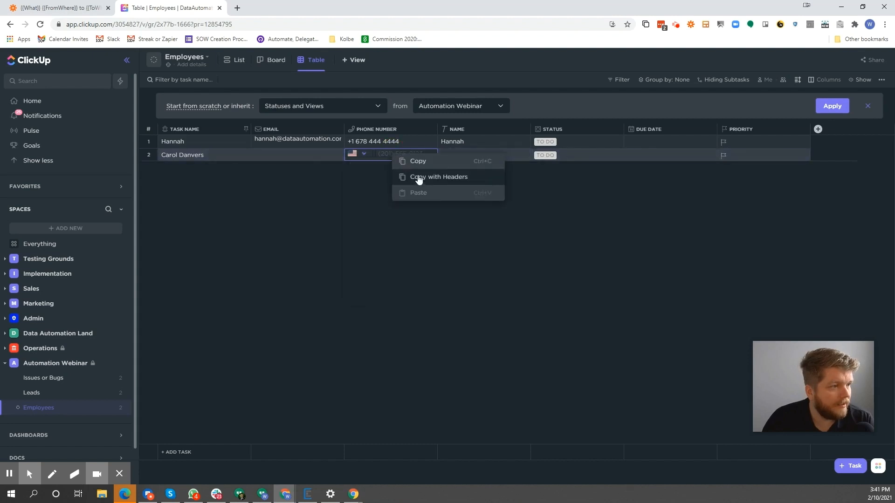
Reopen the second row's task and paste the phone number below the email, adding a space after the area code
click(178, 155)
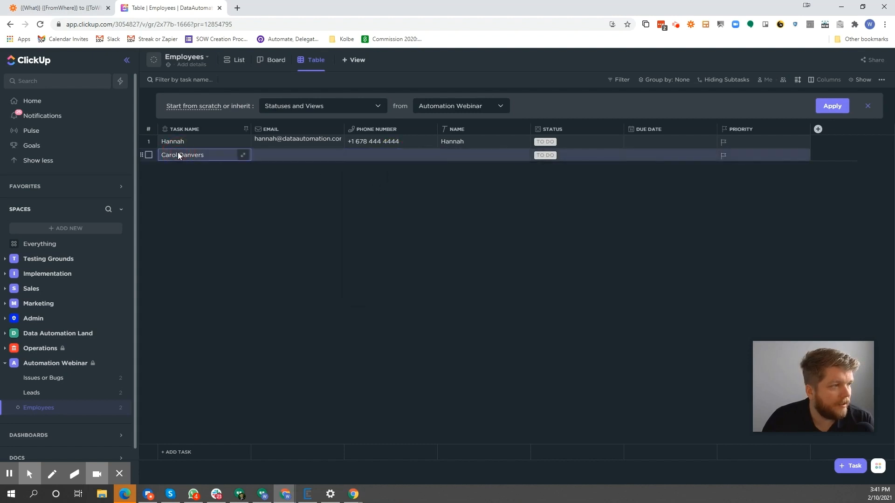
click(243, 155)
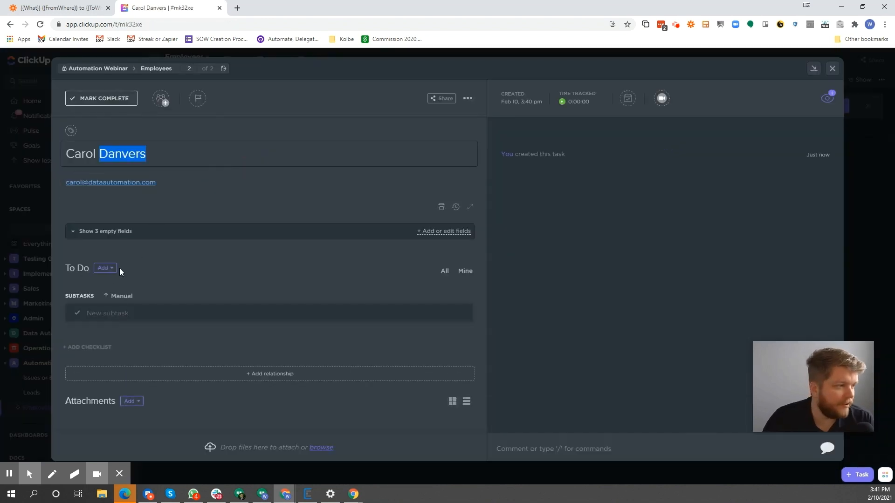
click(171, 197)
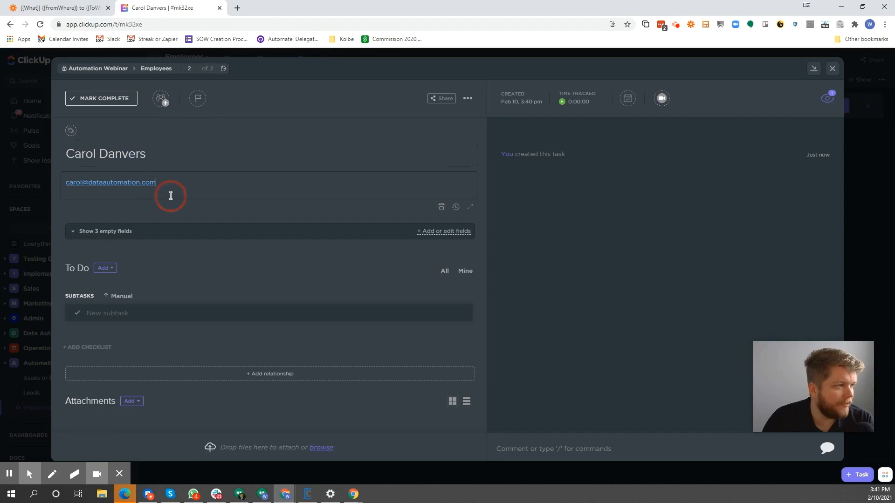
key(Return)
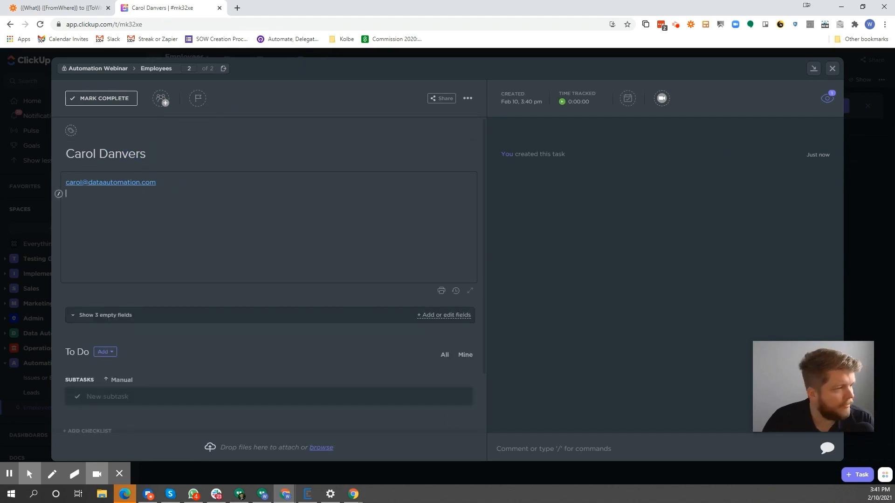
key(ctrl+v)
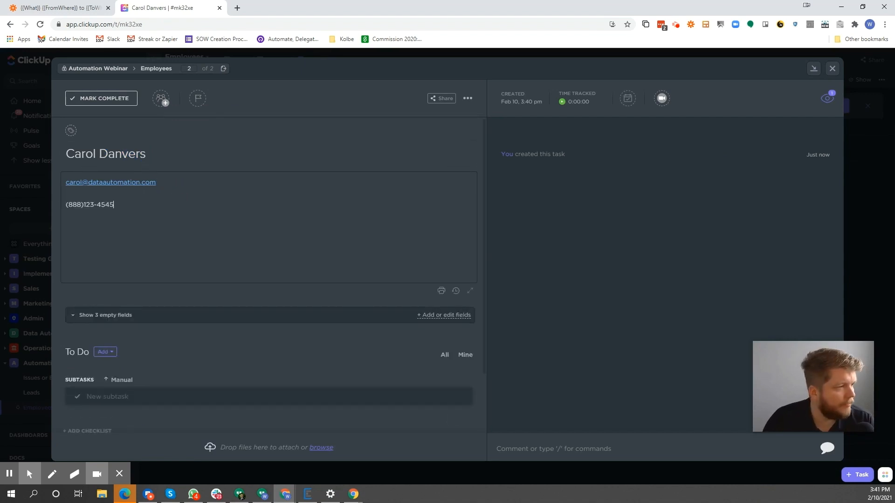
click(83, 204)
click(125, 206)
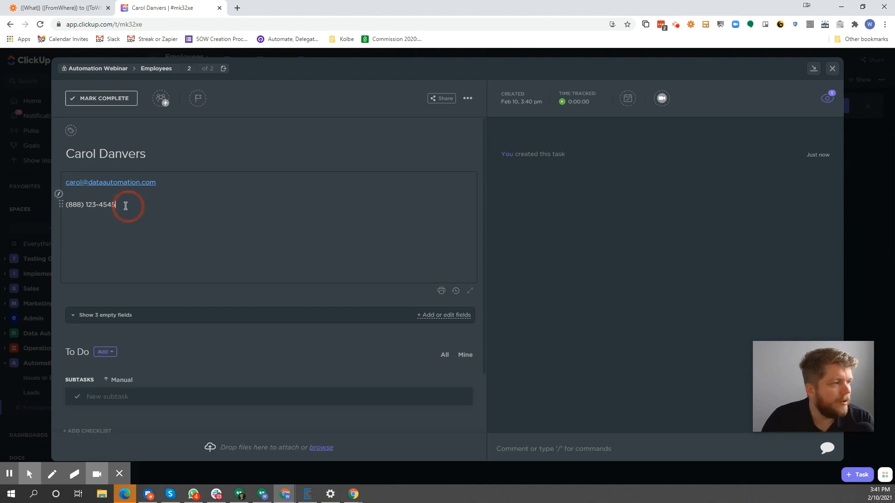
Copy the reformatted phone number, remove it from the task description and close the task
drag(126, 206, 47, 206)
right_click(80, 204)
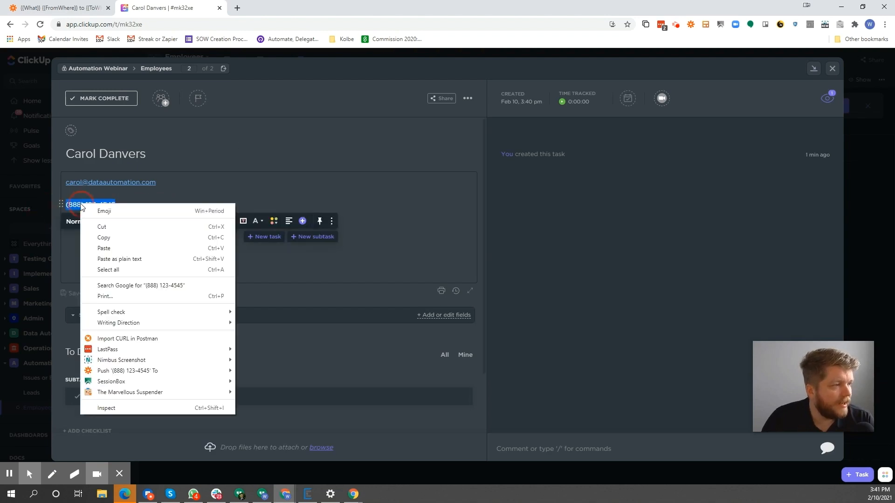
click(103, 237)
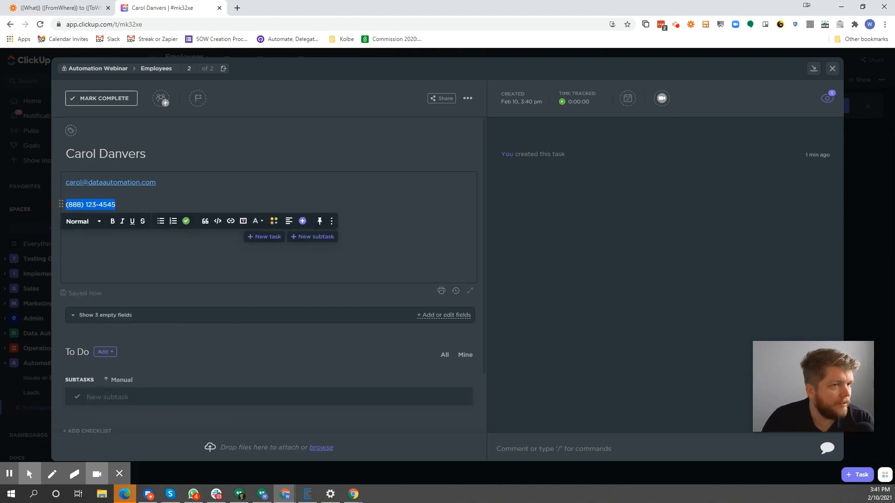
key(BackSpace)
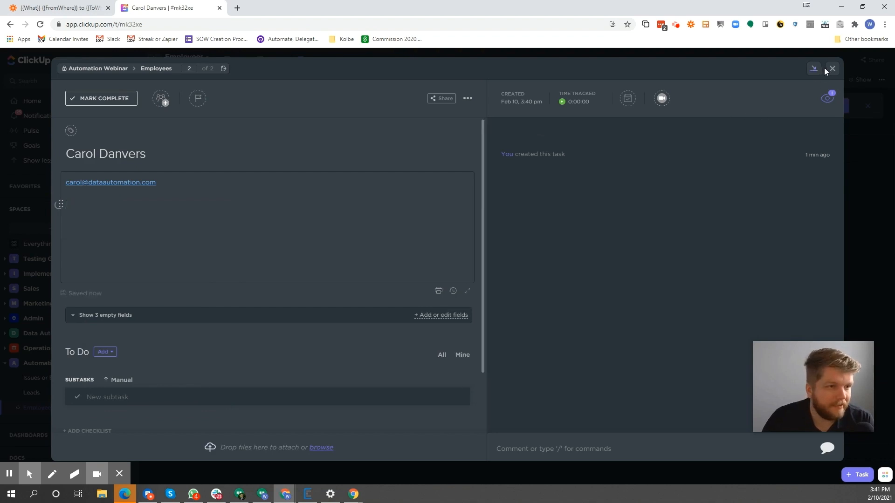
click(831, 68)
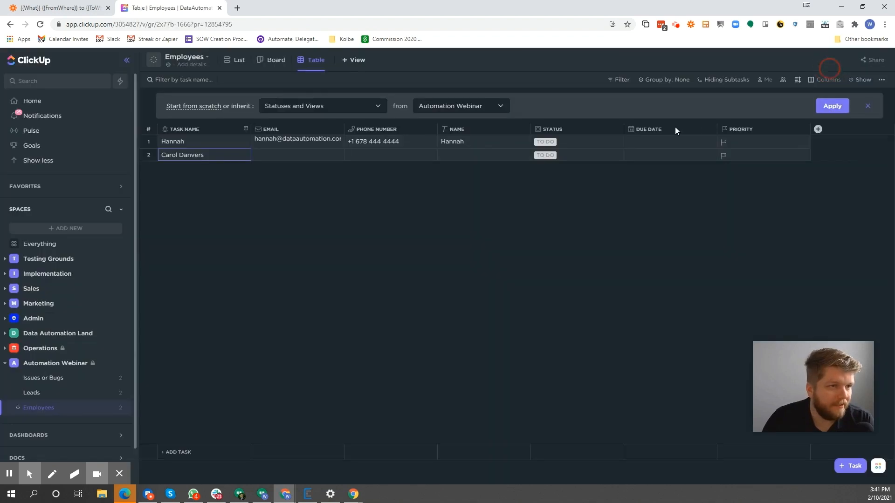
Try to paste the reformatted phone number into the second row's Phone Number cell
click(370, 155)
right_click(387, 156)
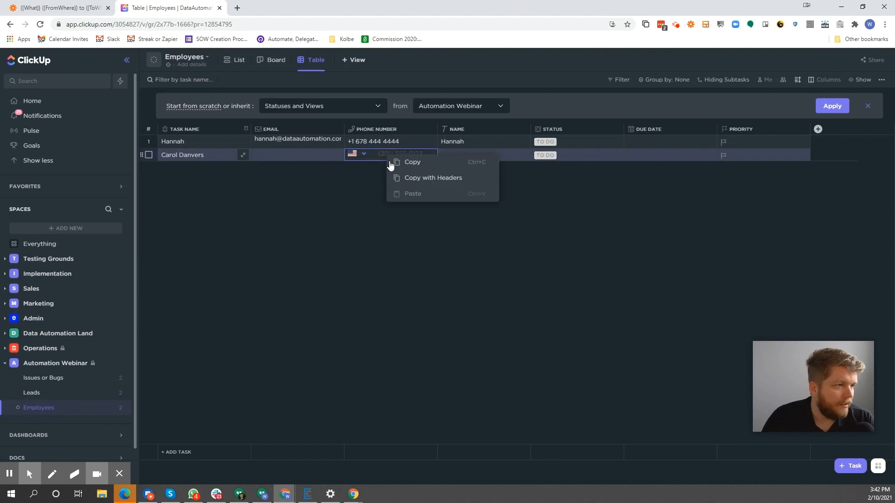
click(411, 194)
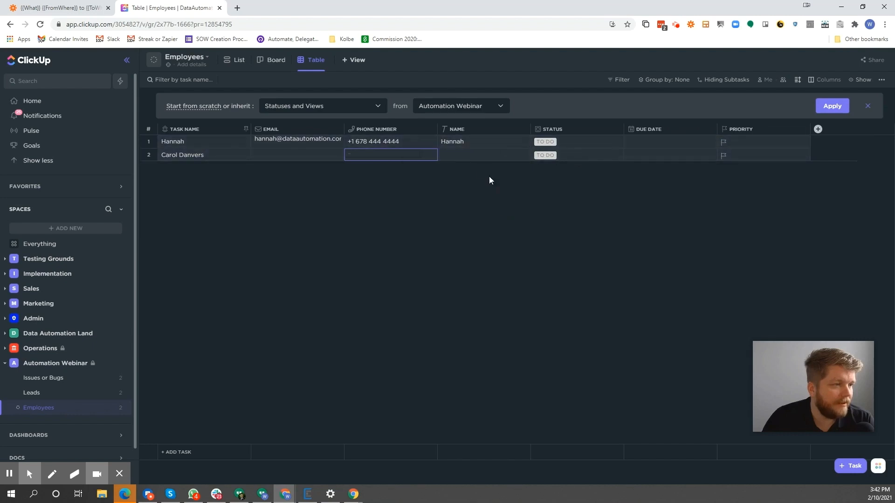
Paste the reformatted phone number into the second row's Name cell as a test
click(469, 156)
right_click(470, 157)
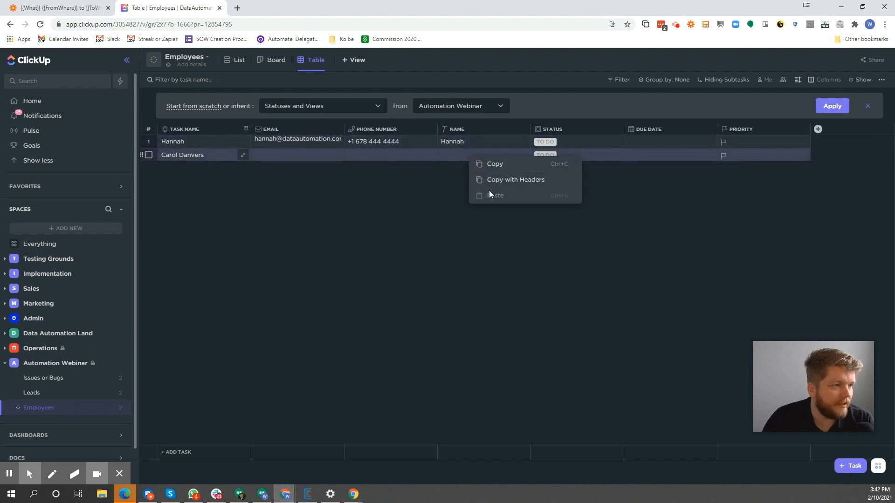
click(431, 184)
double_click(457, 154)
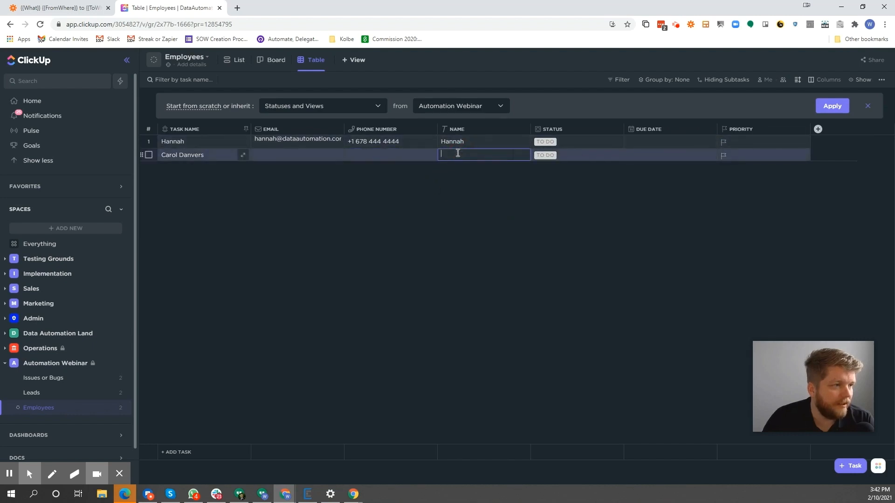
key(ctrl+v)
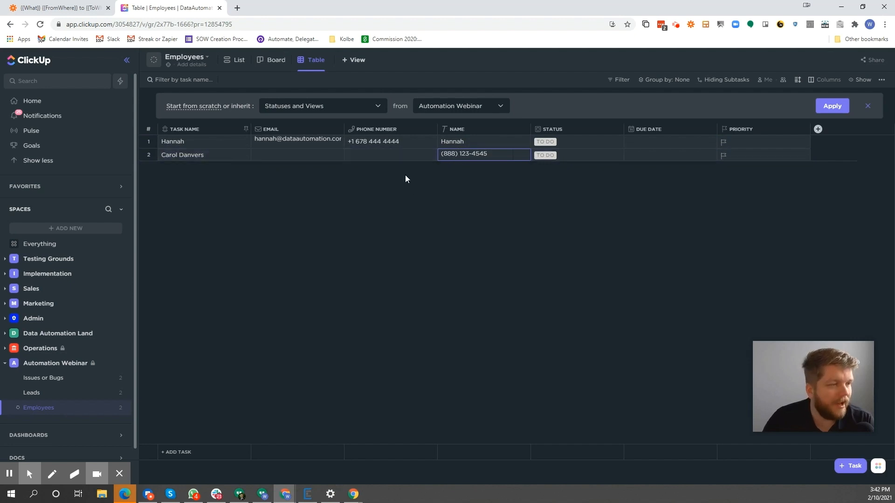
Try the same pasted number in the second row's Phone Number cell and commit the entry
click(398, 154)
key(ctrl+v)
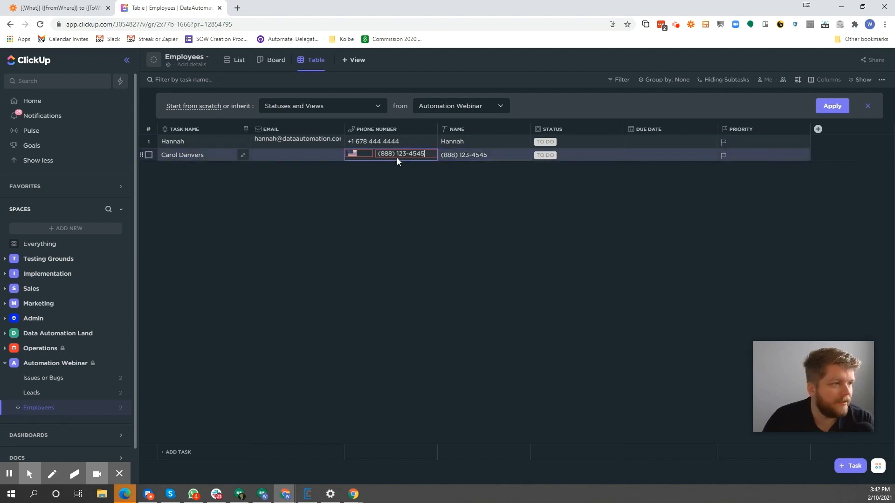
click(516, 175)
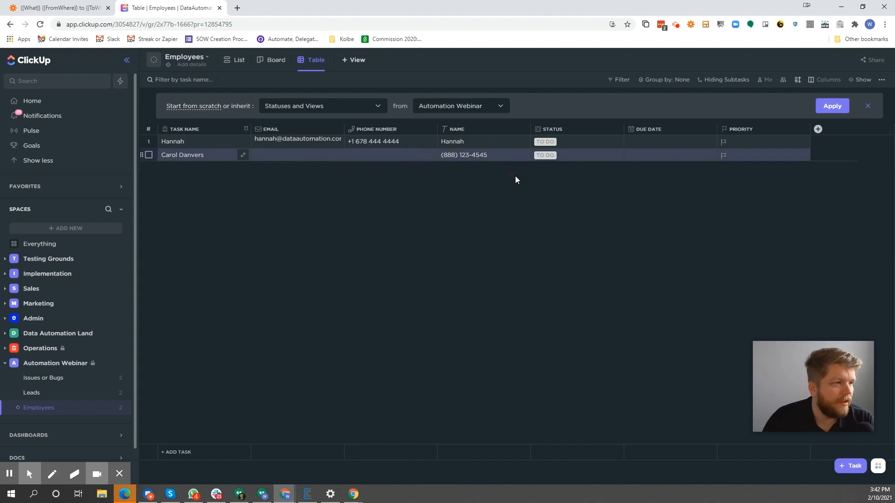
Enter a phone number with a different area code in the second row's Phone Number cell and clear its Name cell
click(404, 158)
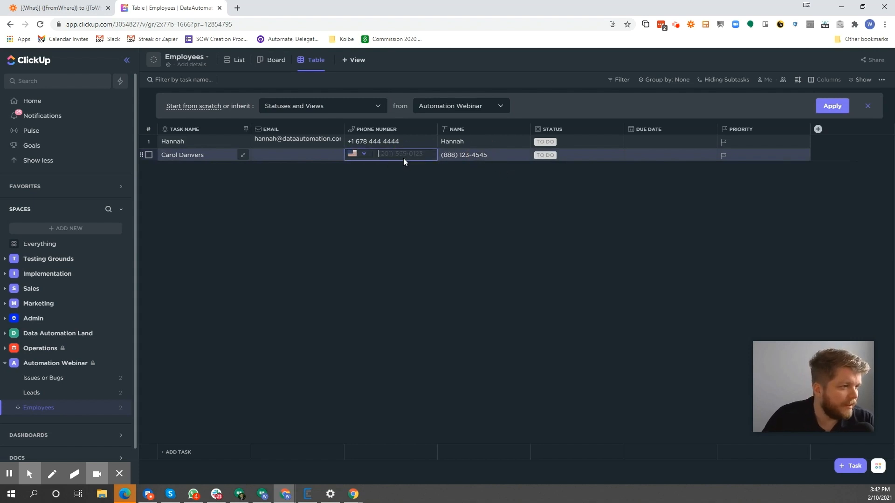
key(ctrl+v)
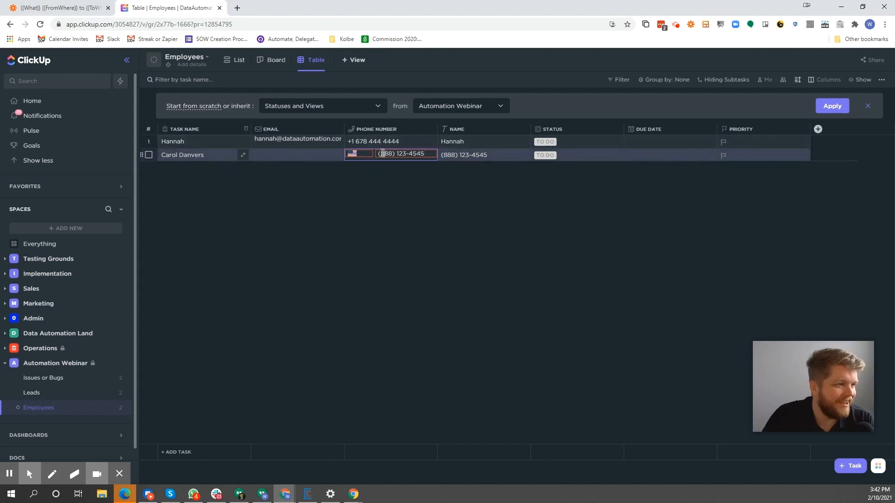
drag(382, 154, 392, 153)
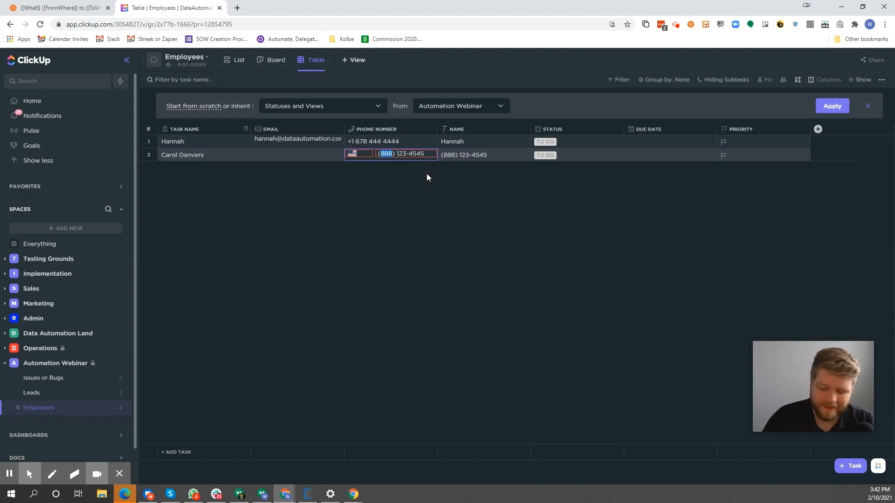
text(801)
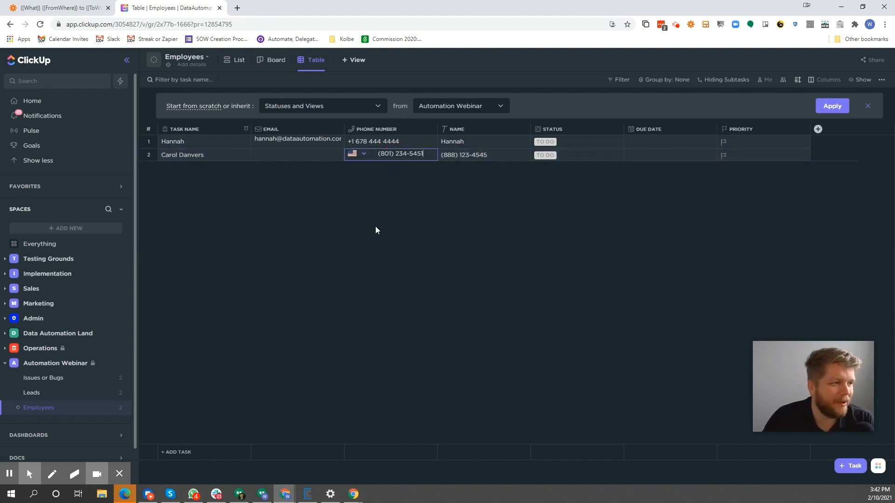
click(390, 199)
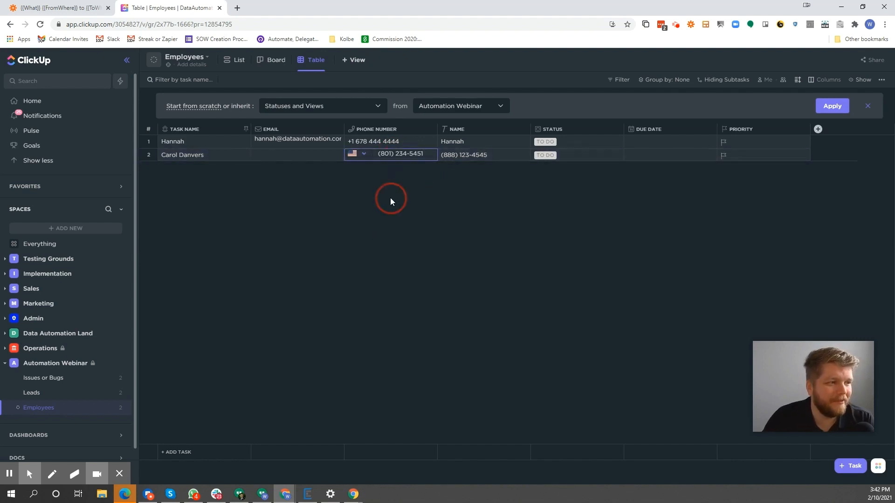
click(474, 157)
key(BackSpace)
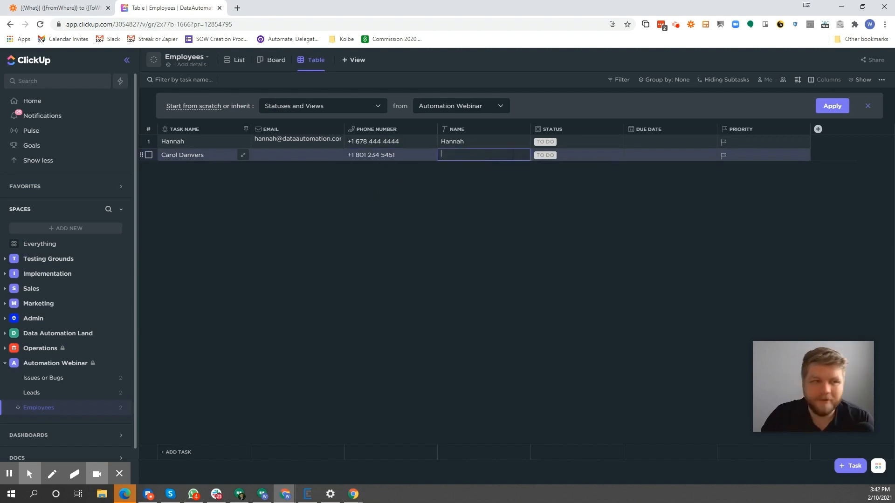
Switch to Zapier and leave the Zap editor for the Click Up Webinar folder's Zap list
click(47, 8)
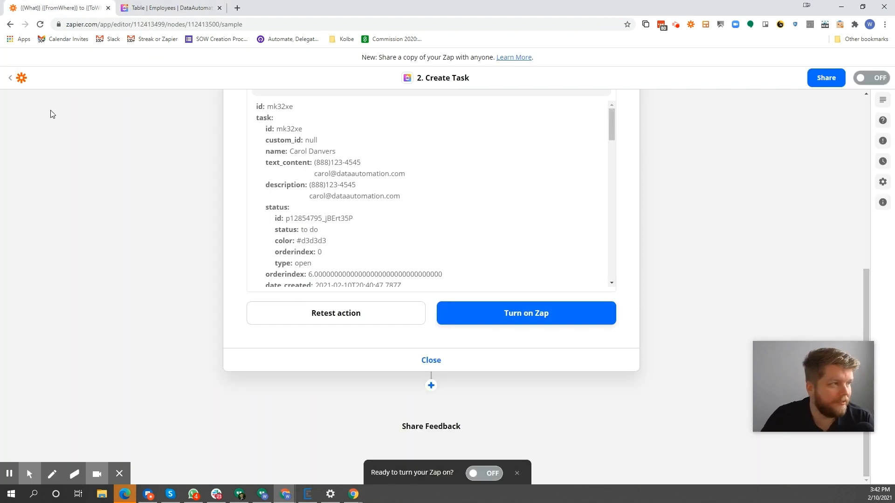
click(21, 78)
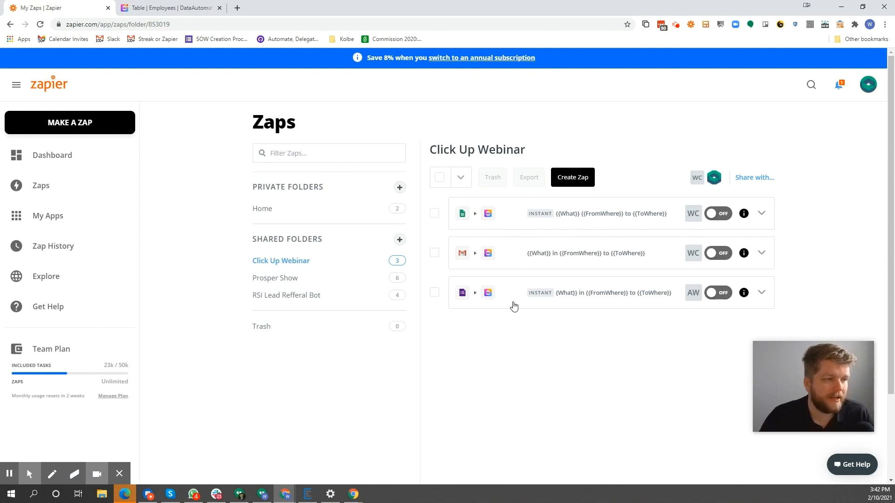
click(761, 292)
click(728, 324)
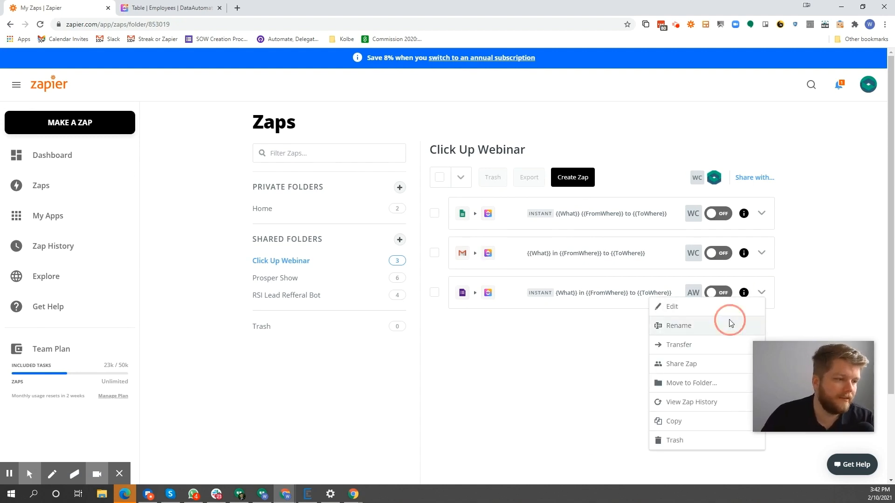
click(376, 259)
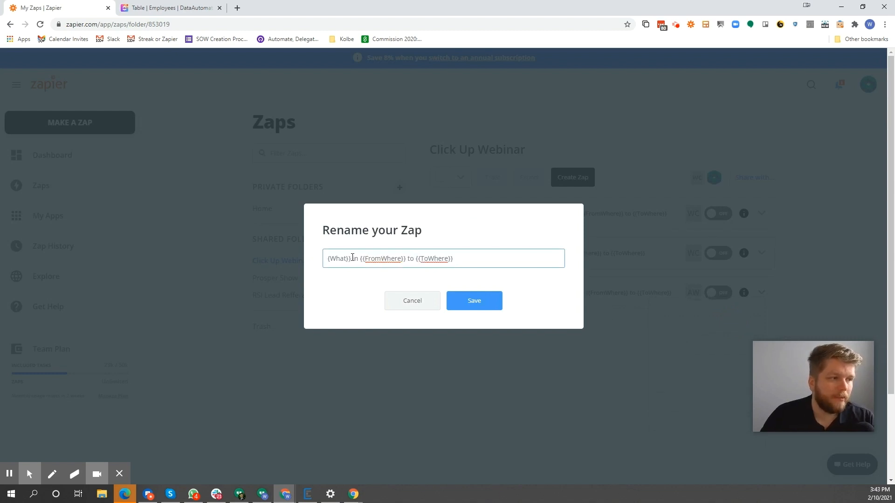
drag(353, 257, 281, 254)
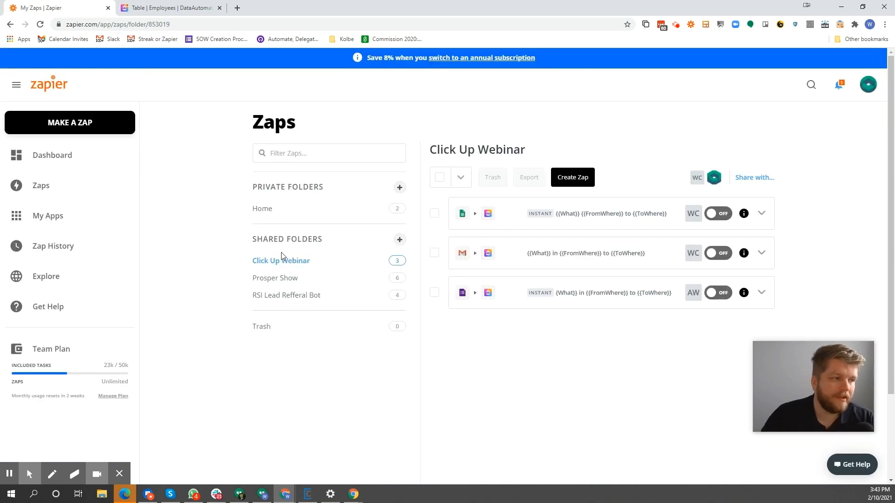
Rename the Google Forms Zap in the Click Up Webinar folder as "Bug in Google Form to Clickup"
click(761, 292)
click(698, 326)
click(381, 259)
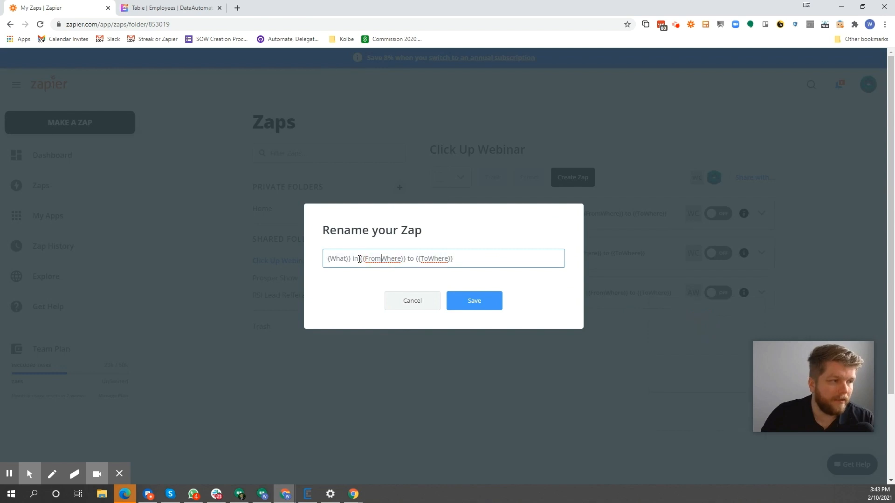
drag(352, 259, 320, 263)
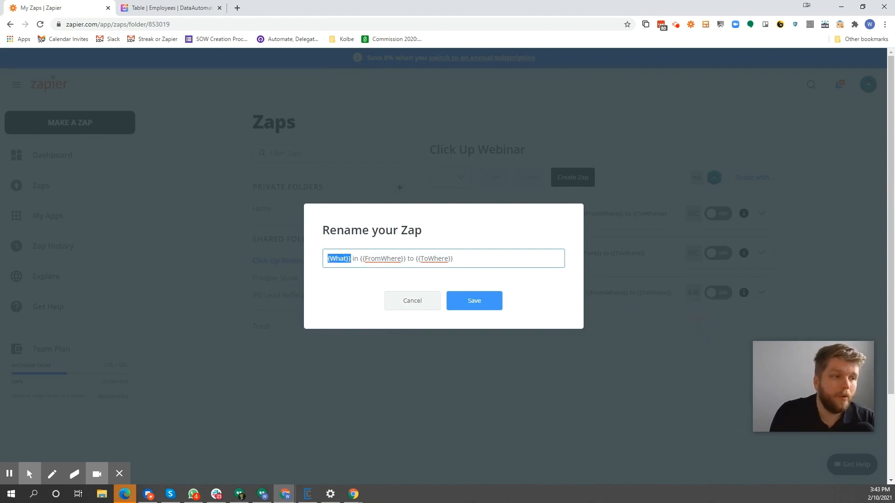
text(Bug)
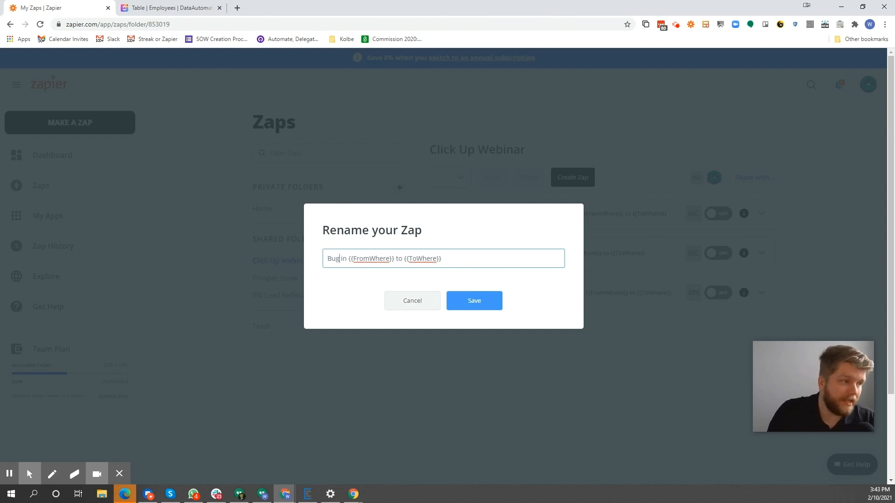
drag(352, 259, 390, 258)
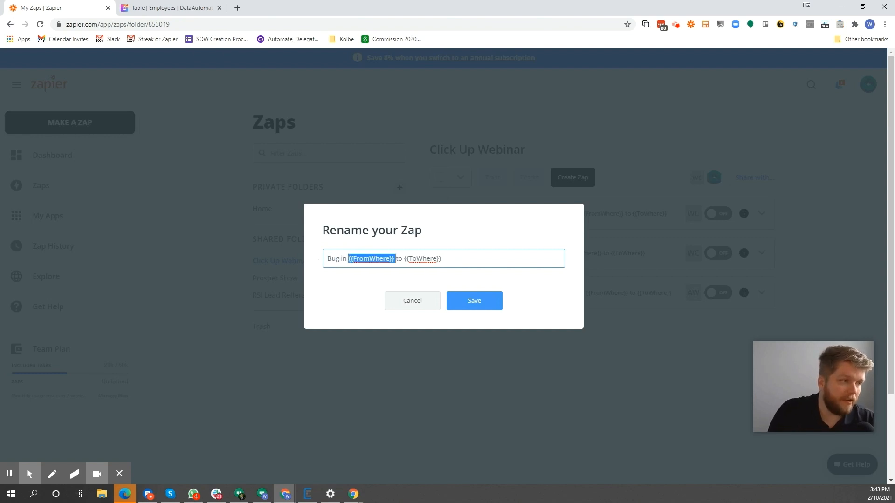
text(Google Form)
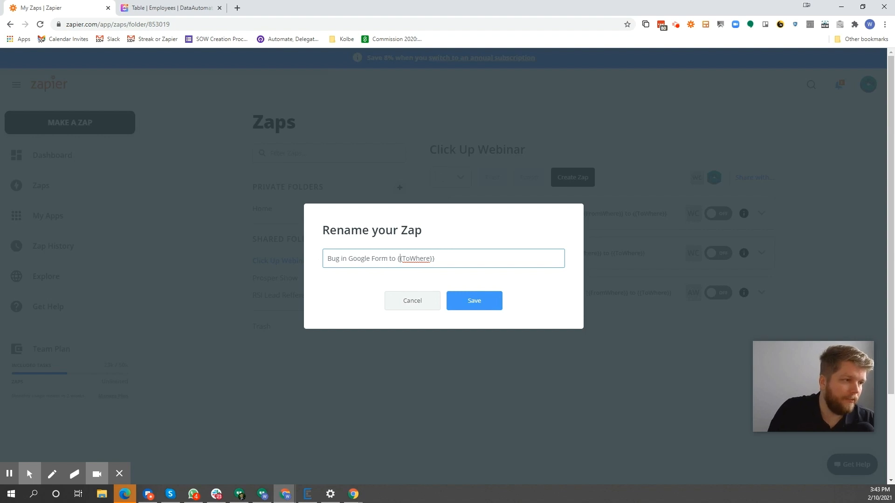
drag(397, 259, 430, 258)
text(cl)
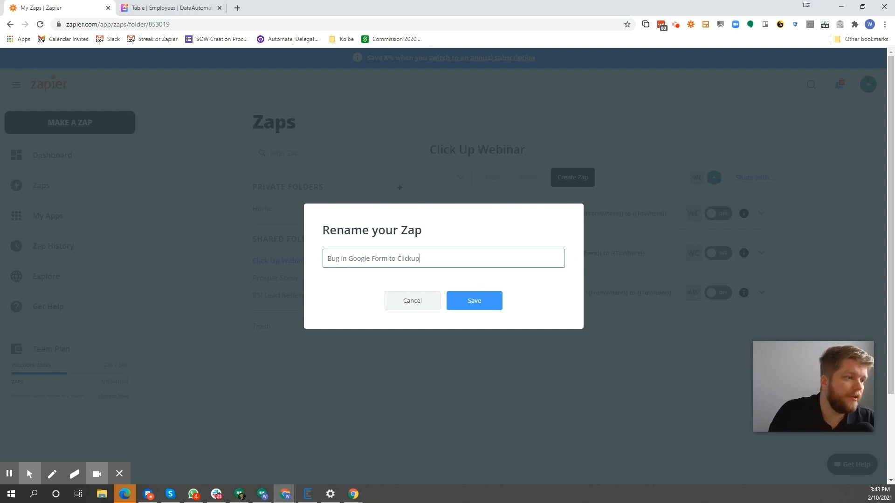
click(481, 301)
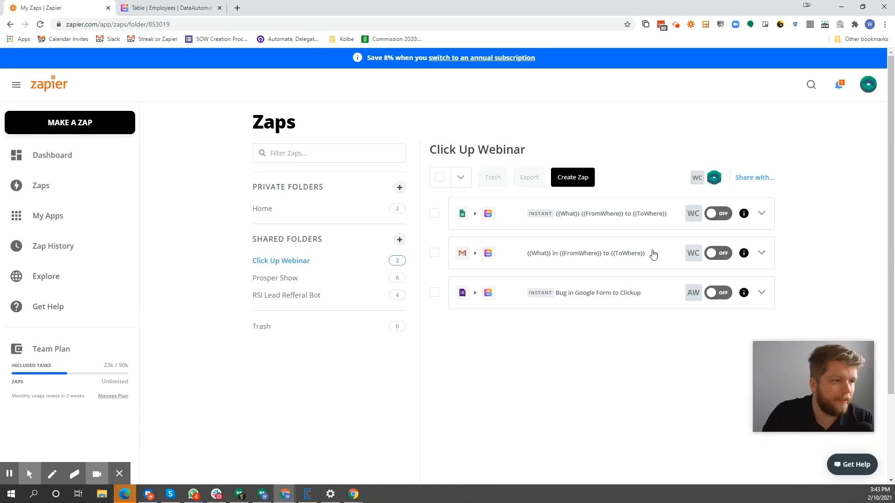
Return to the Employees table in ClickUp and close the browser window to get back to the slide presentation
click(170, 7)
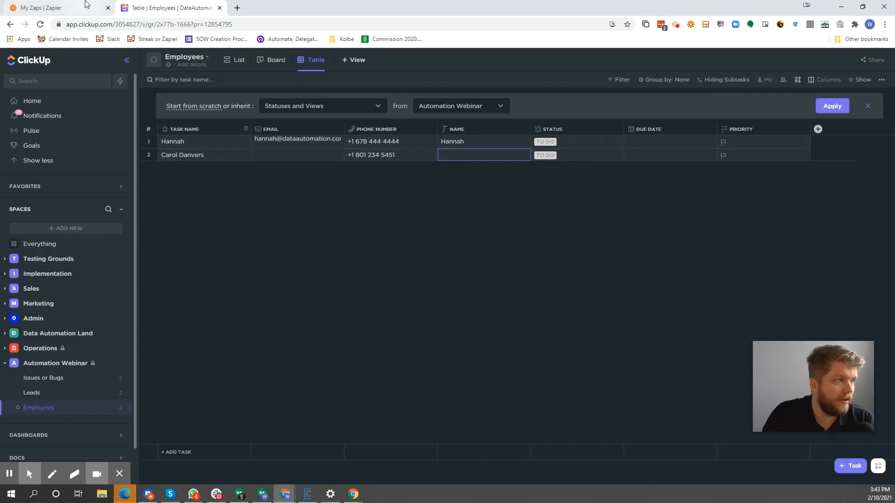
click(884, 6)
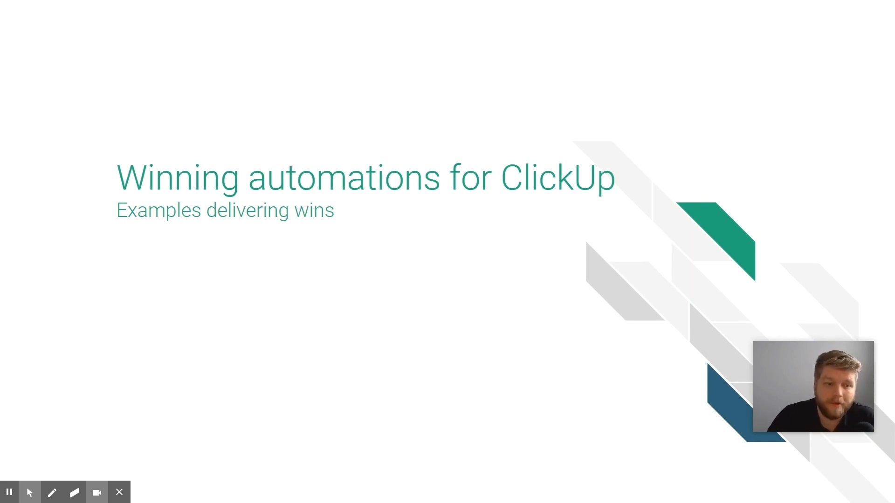
click(545, 141)
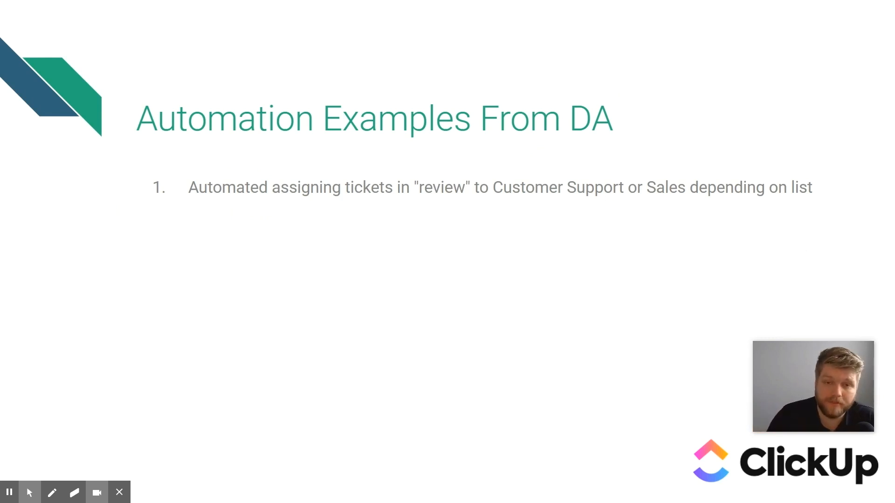
click(824, 99)
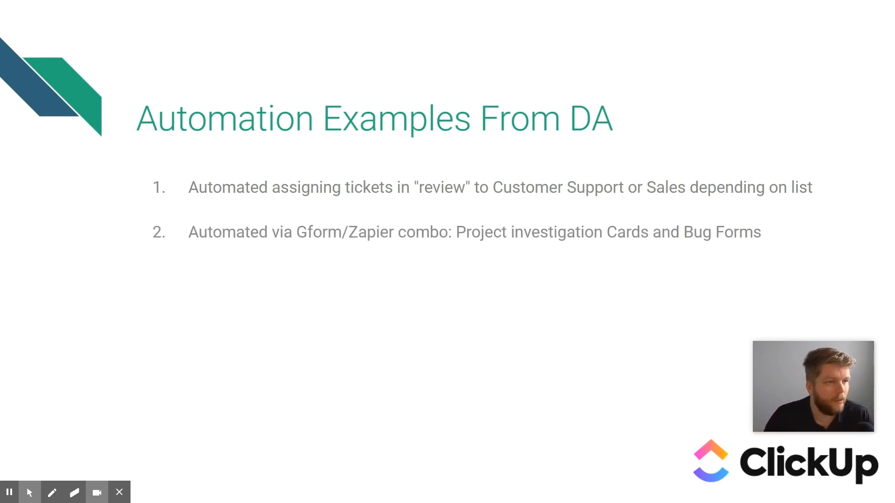